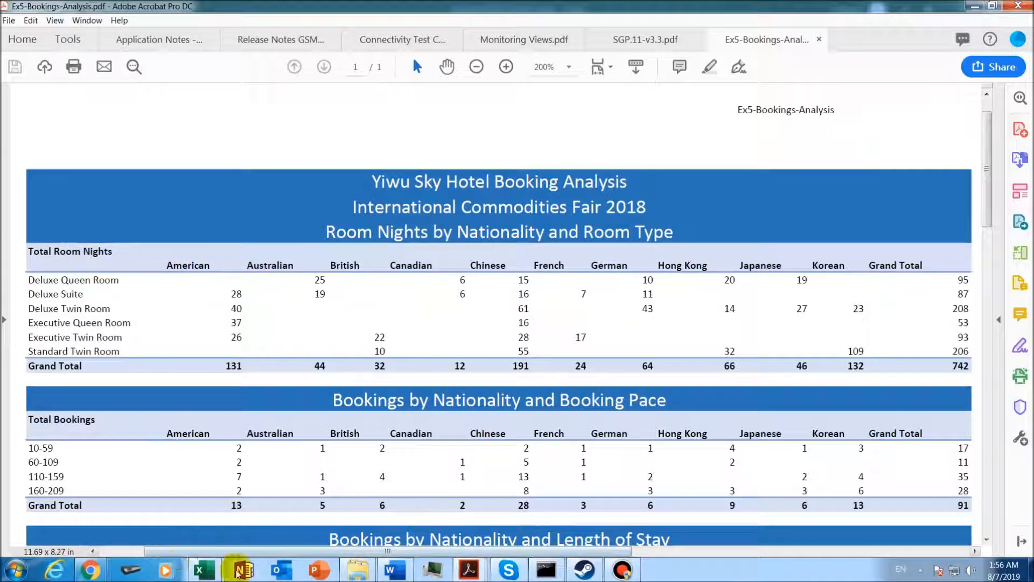
Switch to the Session4_EXCEL_blank_video workbook in Excel and display the start of the Ex2-HotelData sheet.
{"action": "left_click", "coordinate": [214, 573]}
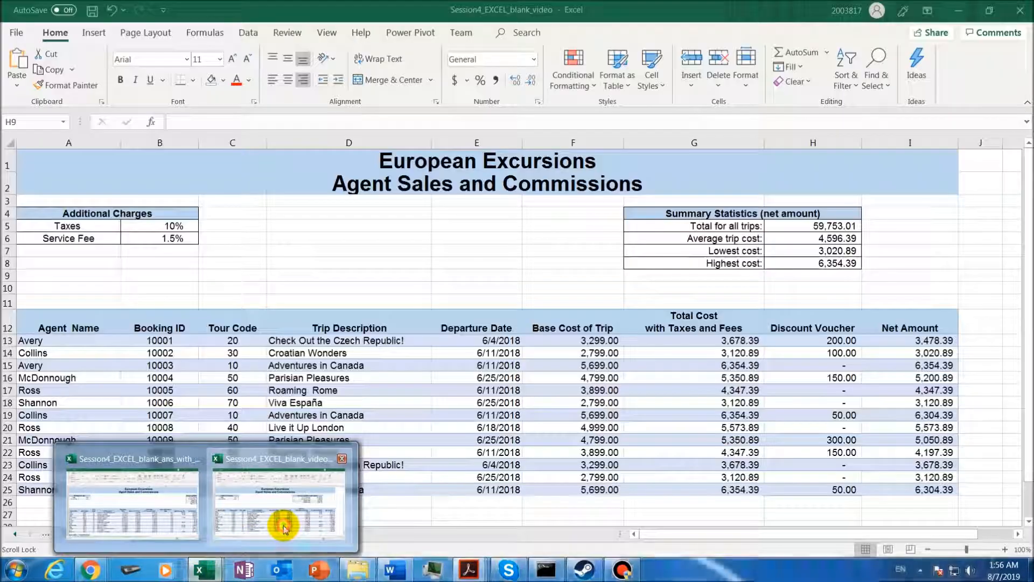
{"action": "left_click", "coordinate": [277, 523]}
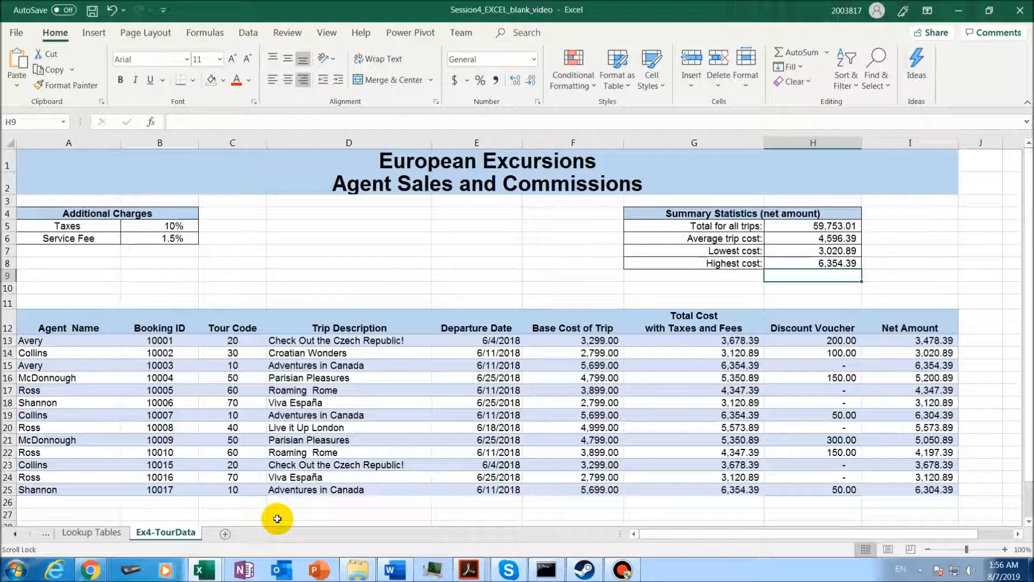
{"action": "left_click", "coordinate": [15, 535]}
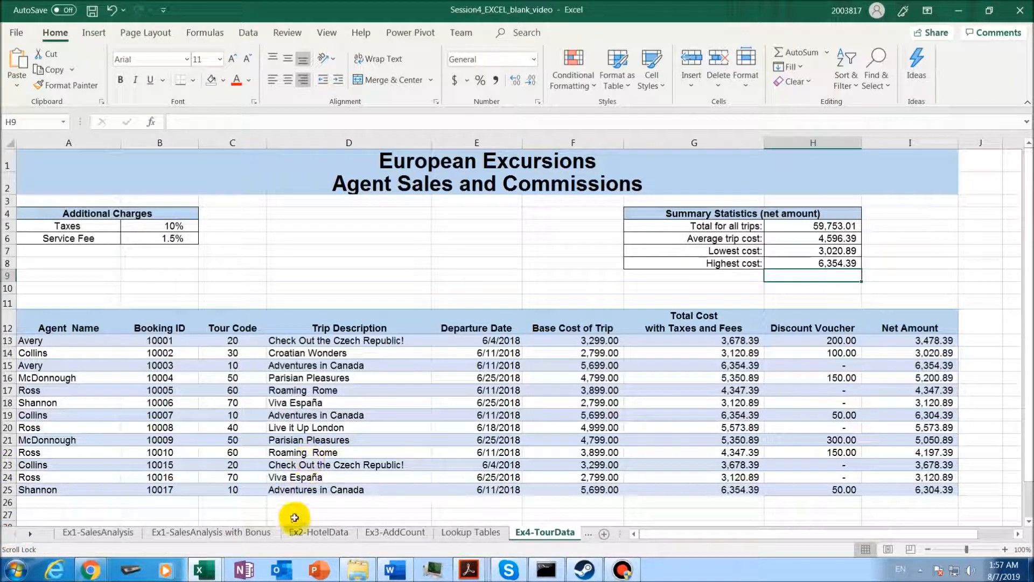
{"action": "left_click", "coordinate": [300, 532]}
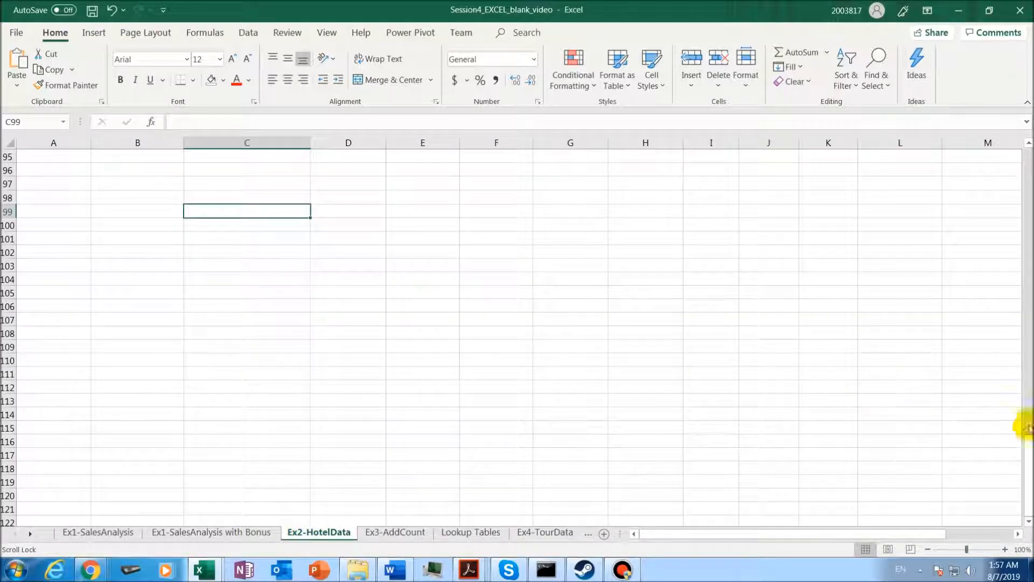
{"action": "left_click_drag", "start_coordinate": [1026, 443], "coordinate": [1027, 146]}
{"action": "left_click", "coordinate": [377, 303]}
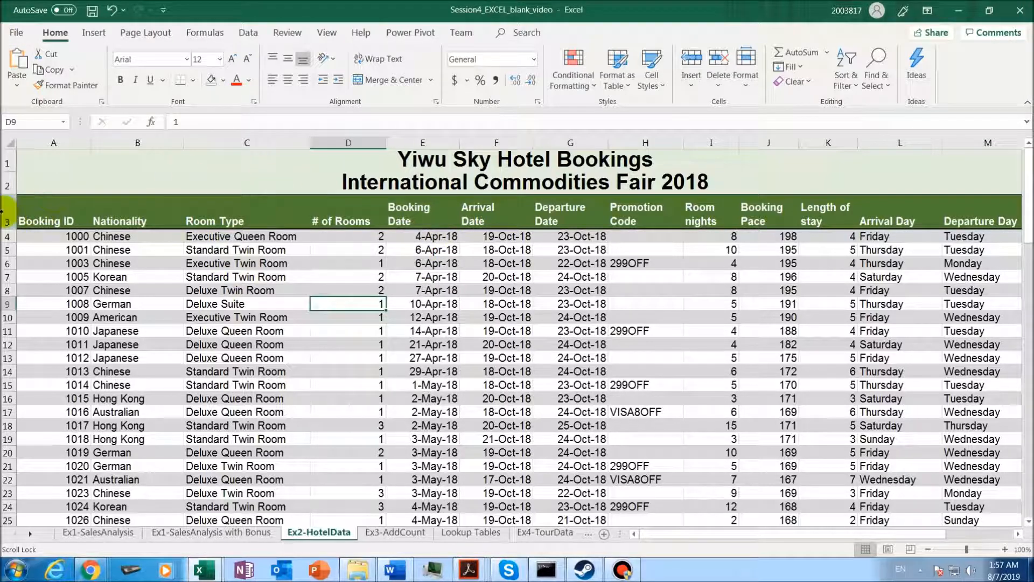
Insert a blank row between the sheet titles and the table header row, and remove its fill colour.
{"action": "left_click", "coordinate": [9, 209]}
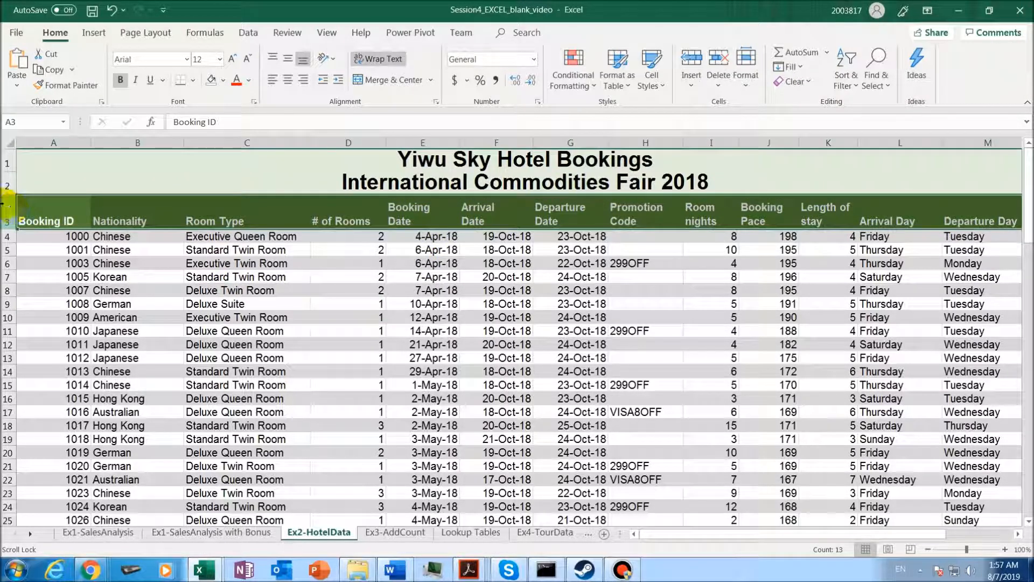
{"action": "right_click", "coordinate": [5, 207]}
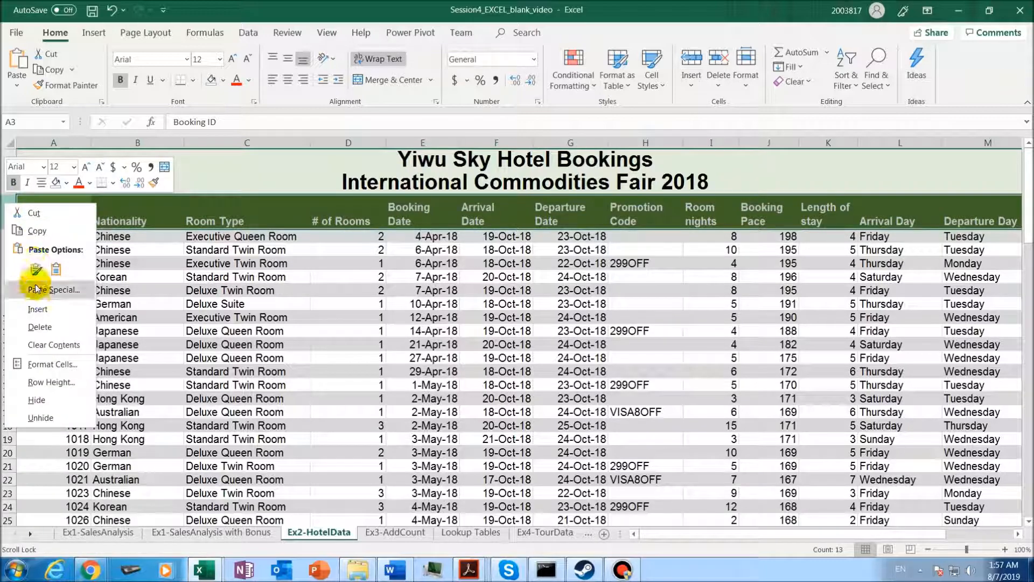
{"action": "left_click", "coordinate": [37, 311]}
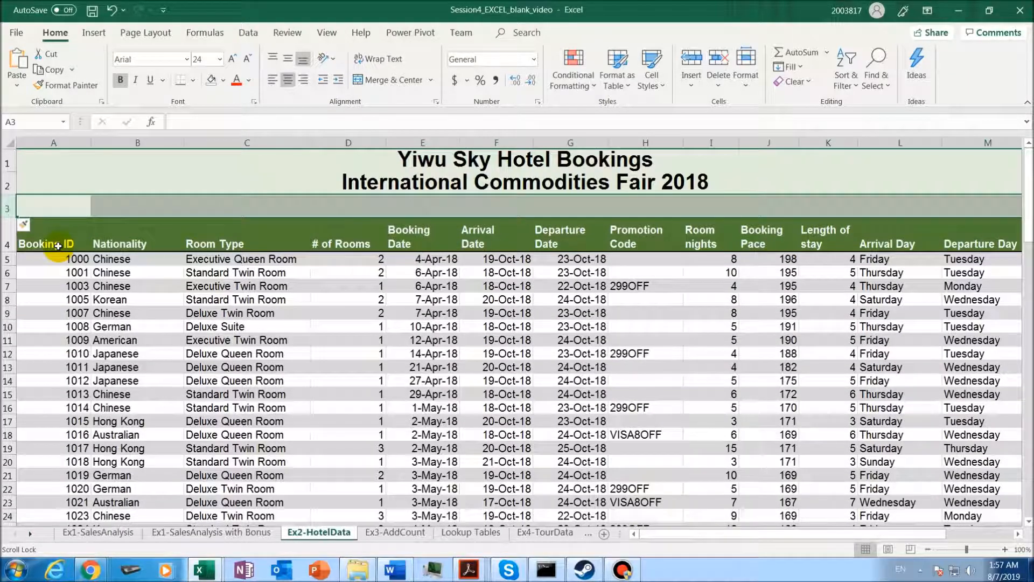
{"action": "left_click_drag", "start_coordinate": [65, 215], "coordinate": [946, 212]}
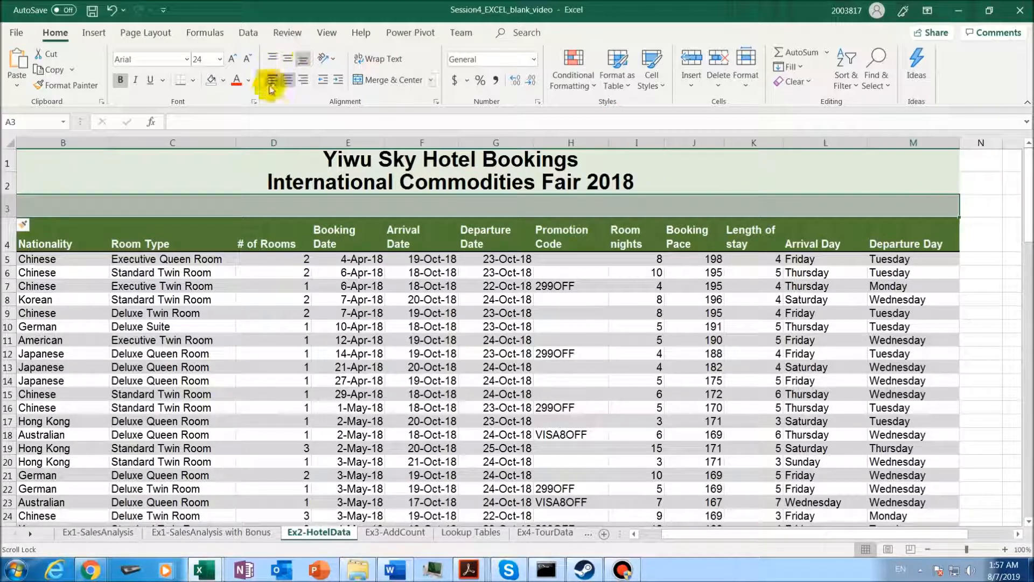
{"action": "left_click", "coordinate": [223, 80]}
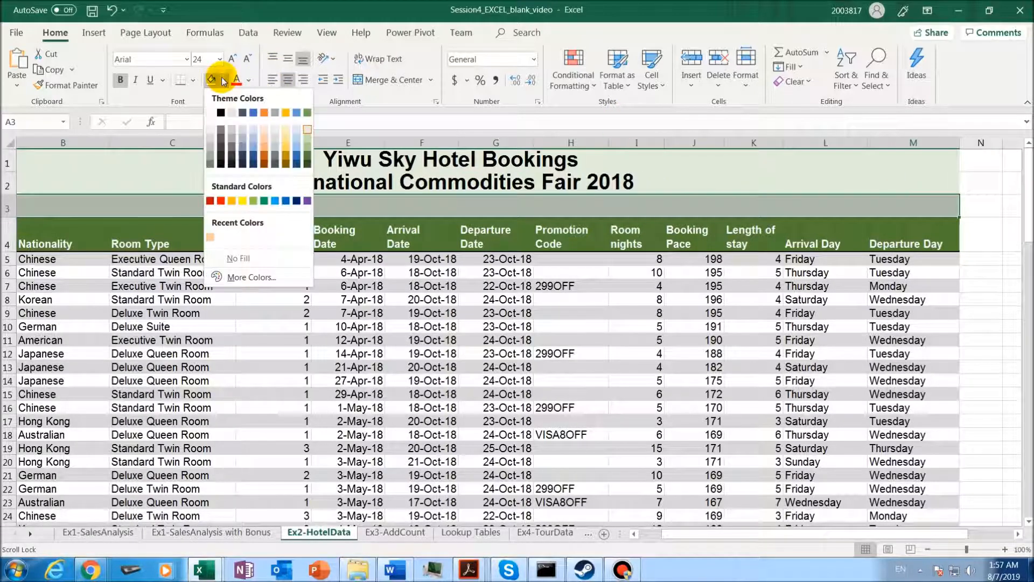
{"action": "left_click", "coordinate": [241, 261]}
{"action": "left_click", "coordinate": [139, 204]}
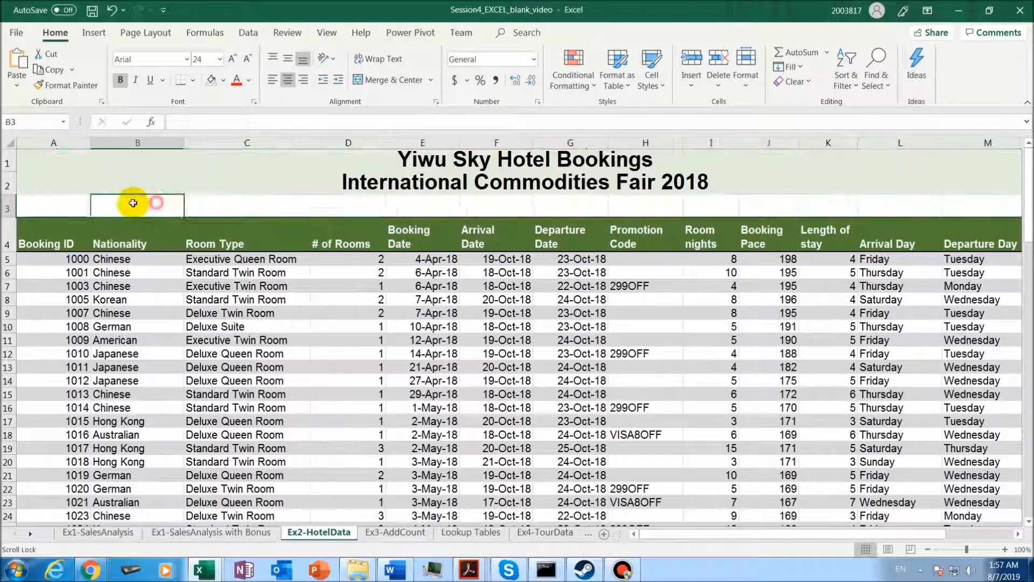
Reduce the height of blank row 3 and select the whole booking table A4:M95 to check its extent.
{"action": "left_click_drag", "start_coordinate": [15, 219], "coordinate": [698, 481]}
{"action": "left_click", "coordinate": [156, 256]}
{"action": "left_click_drag", "start_coordinate": [1026, 443], "coordinate": [1006, 192]}
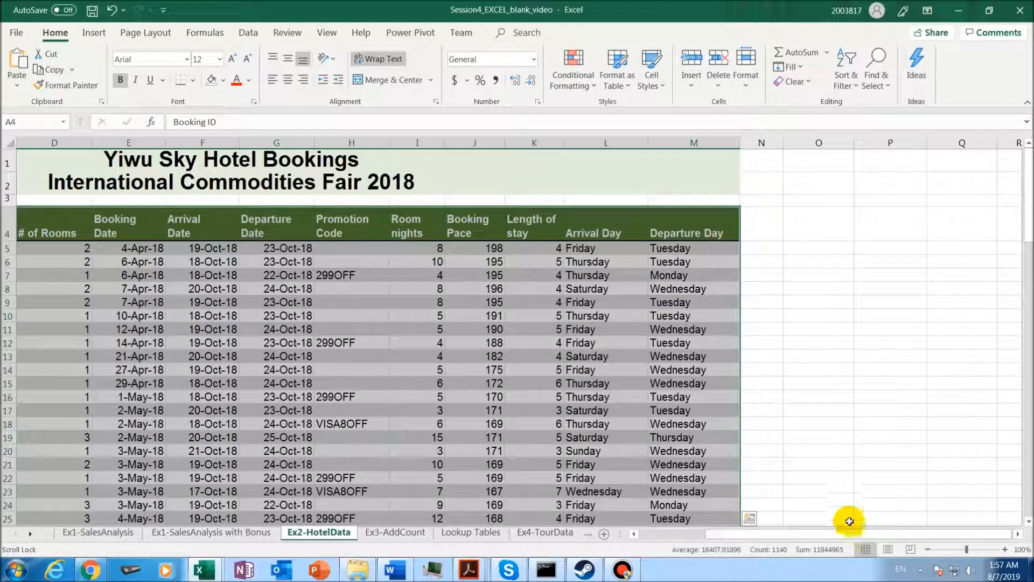
{"action": "left_click_drag", "start_coordinate": [852, 532], "coordinate": [753, 536]}
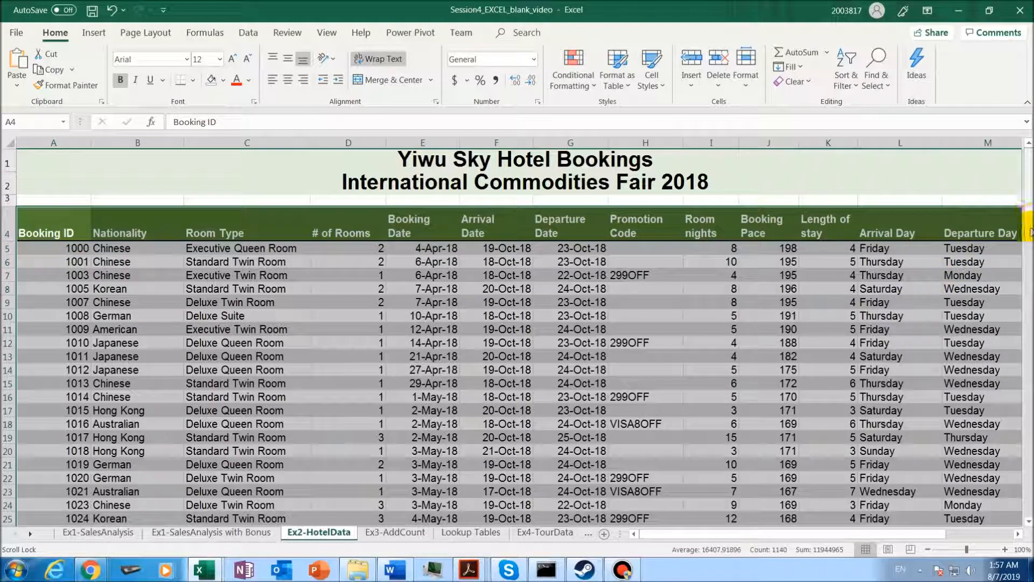
{"action": "left_click_drag", "start_coordinate": [1029, 237], "coordinate": [1029, 499]}
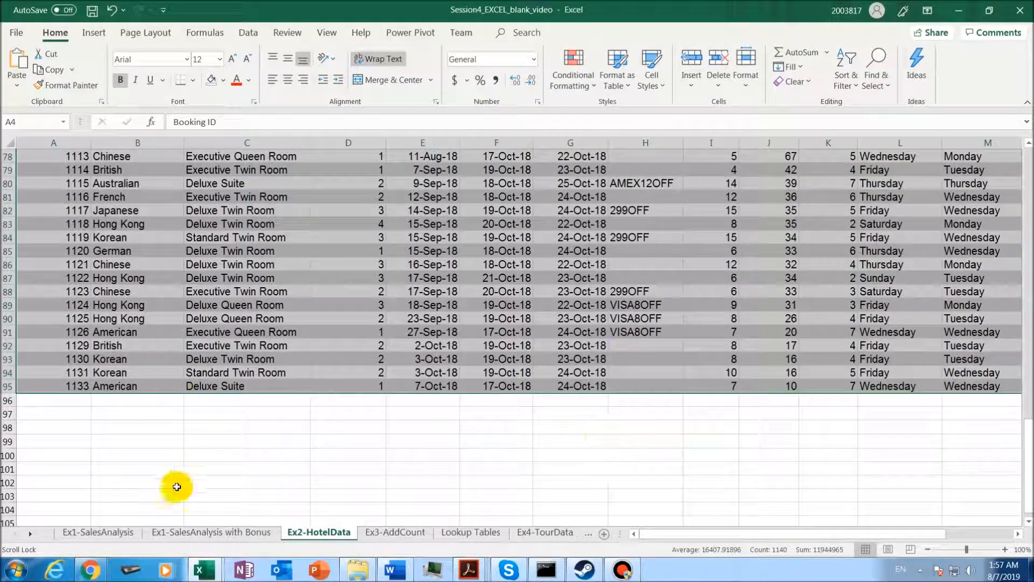
{"action": "left_click_drag", "start_coordinate": [658, 533], "coordinate": [701, 535]}
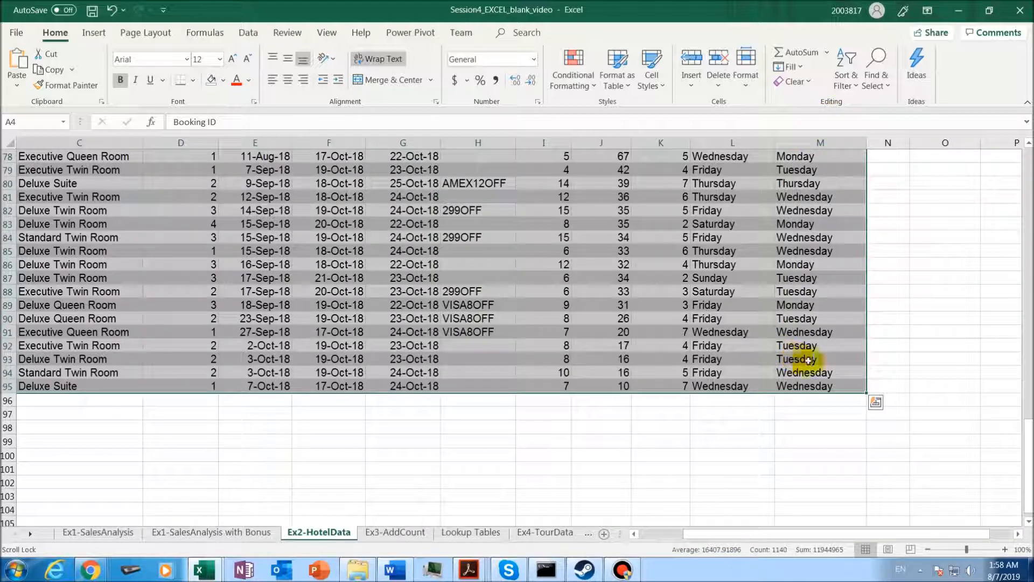
{"action": "left_click_drag", "start_coordinate": [1021, 437], "coordinate": [1026, 195]}
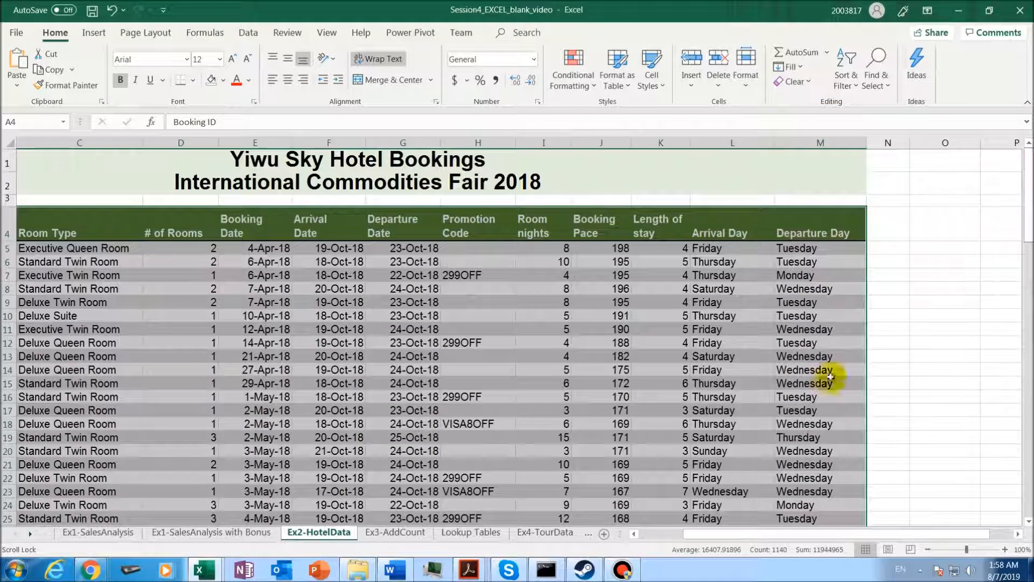
{"action": "left_click_drag", "start_coordinate": [754, 533], "coordinate": [711, 535]}
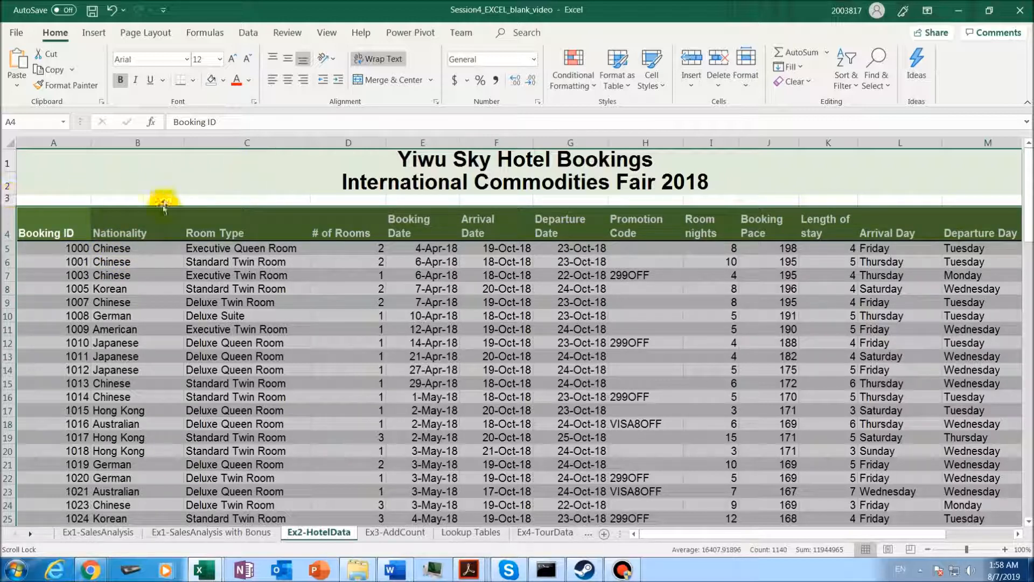
{"action": "left_click", "coordinate": [52, 220]}
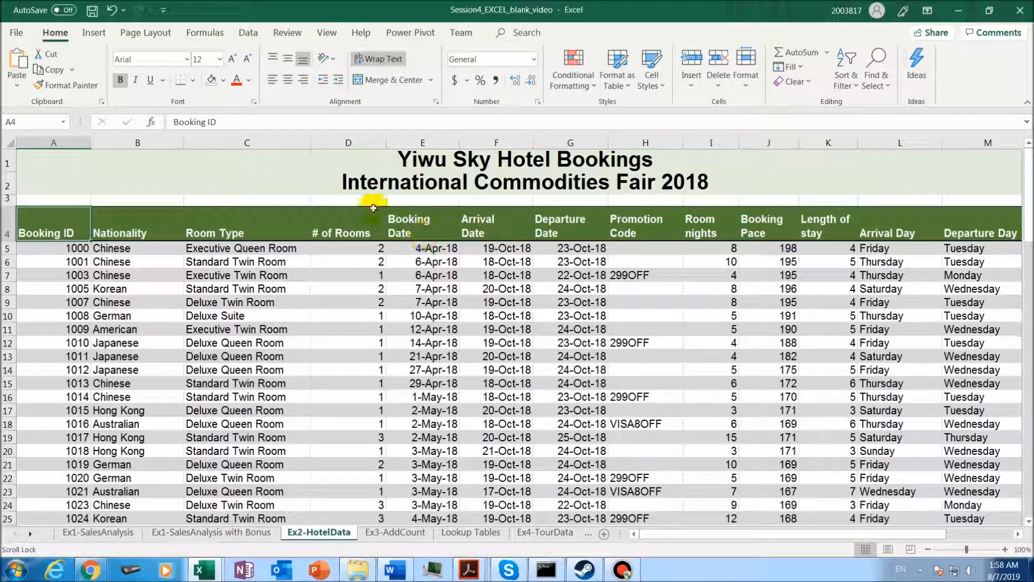
Switch to Acrobat to review the Ex5-Bookings-Analysis report, and return to the Session4_EXCEL_blank_video workbook.
{"action": "left_click", "coordinate": [468, 570]}
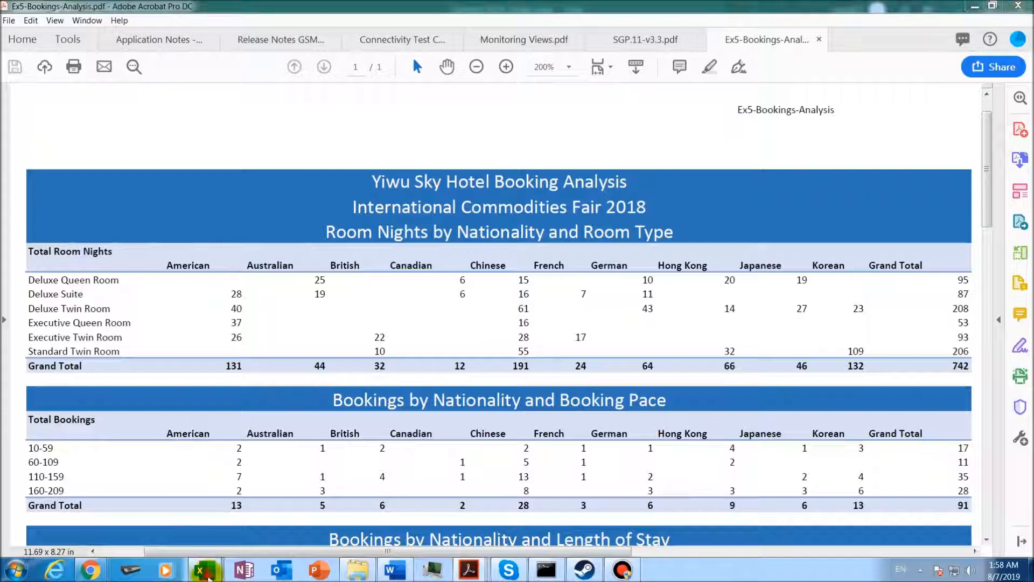
{"action": "mouse_move", "coordinate": [207, 572]}
{"action": "left_click", "coordinate": [247, 516]}
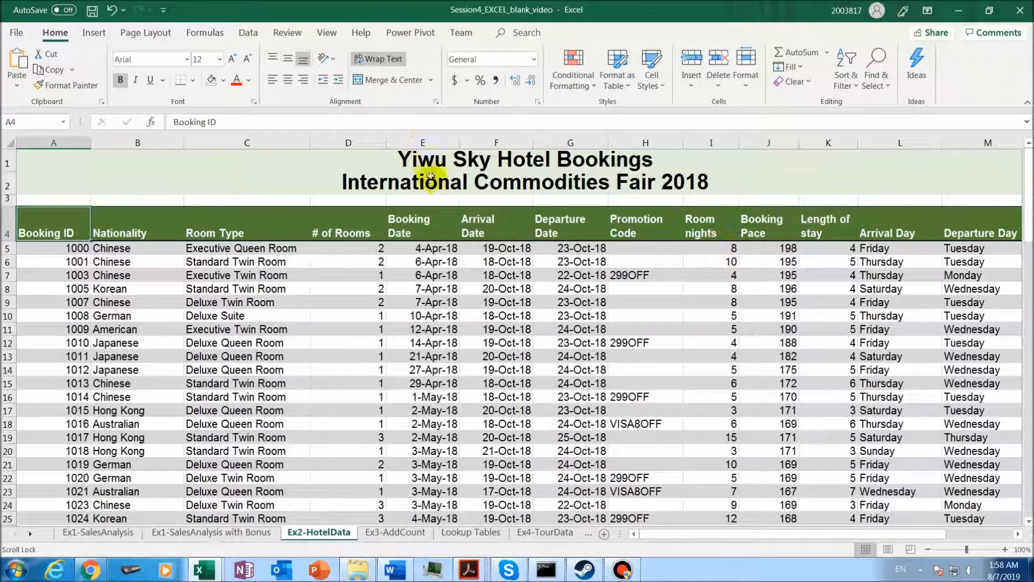
{"action": "left_click", "coordinate": [364, 272]}
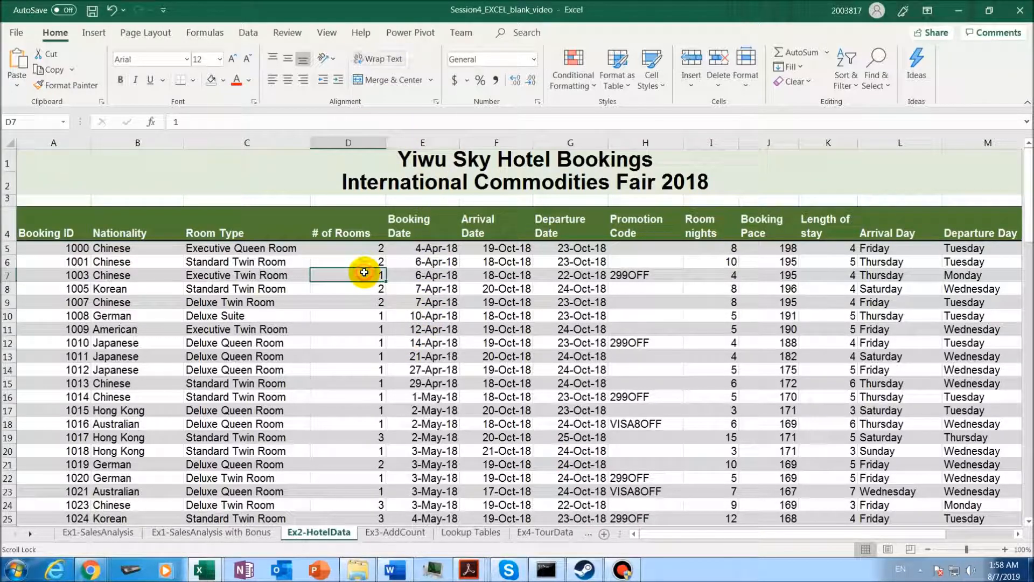
{"action": "left_click", "coordinate": [560, 397]}
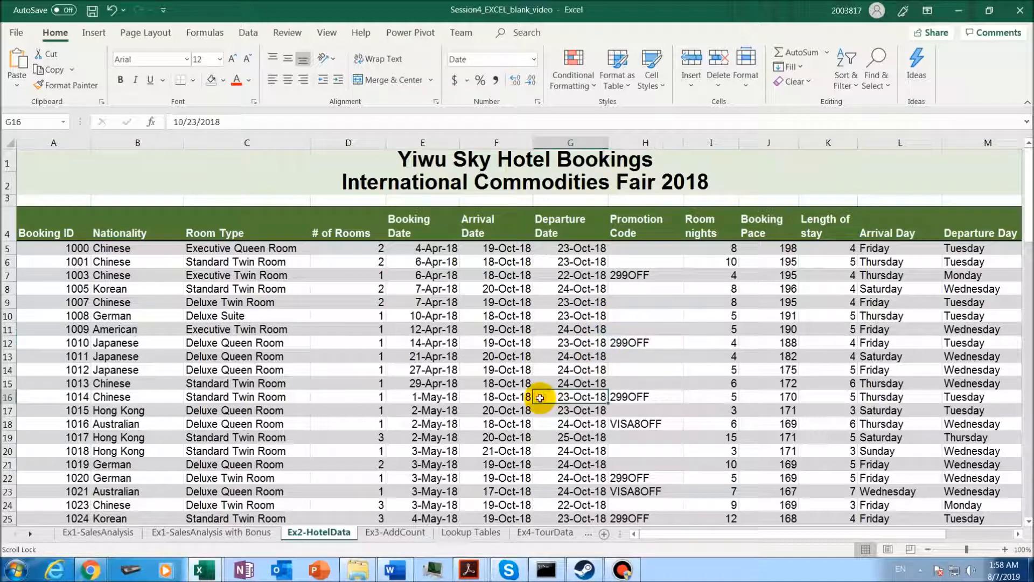
{"action": "left_click", "coordinate": [811, 297]}
{"action": "left_click", "coordinate": [525, 298]}
{"action": "left_click", "coordinate": [376, 345]}
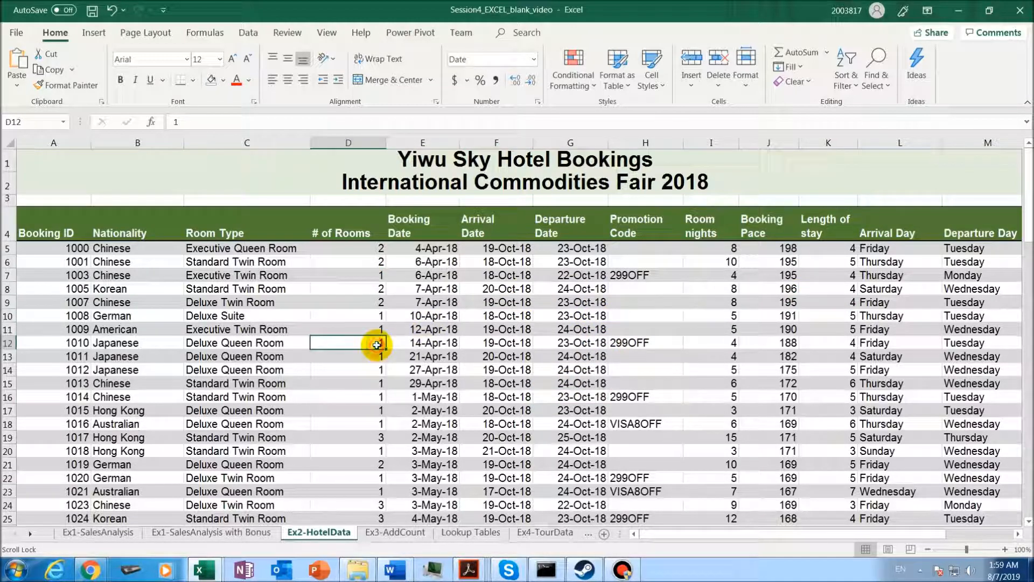
{"action": "left_click_drag", "start_coordinate": [280, 317], "coordinate": [266, 300]}
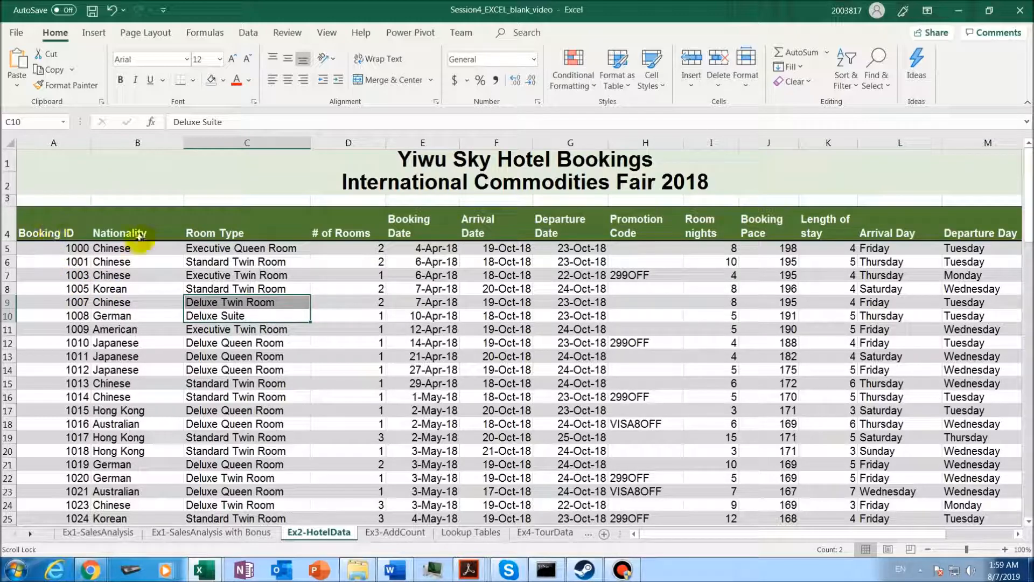
{"action": "left_click", "coordinate": [67, 231]}
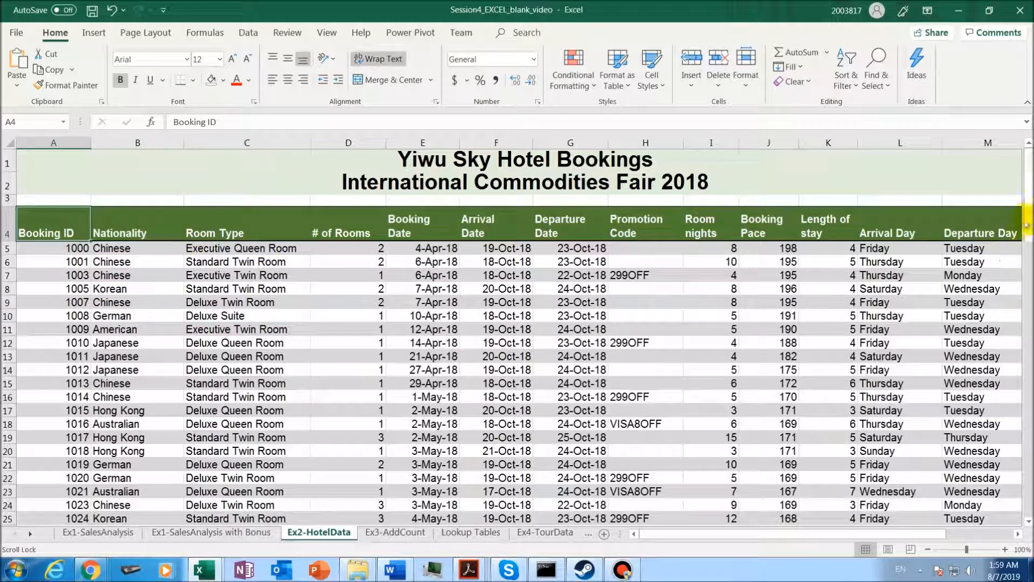
Examine the last rows and columns of the booking table, including the promotion codes and the arrival and departure day formulas.
{"action": "left_click_drag", "start_coordinate": [1030, 233], "coordinate": [1029, 493]}
{"action": "left_click_drag", "start_coordinate": [919, 536], "coordinate": [994, 533]}
{"action": "left_click", "coordinate": [712, 378]}
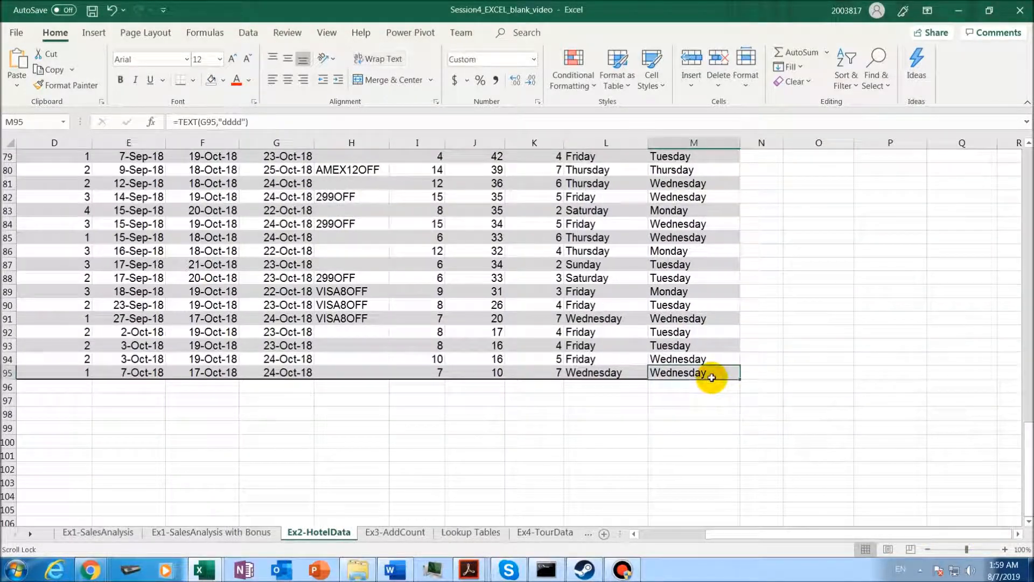
{"action": "left_click", "coordinate": [196, 187]}
{"action": "left_click", "coordinate": [369, 168]}
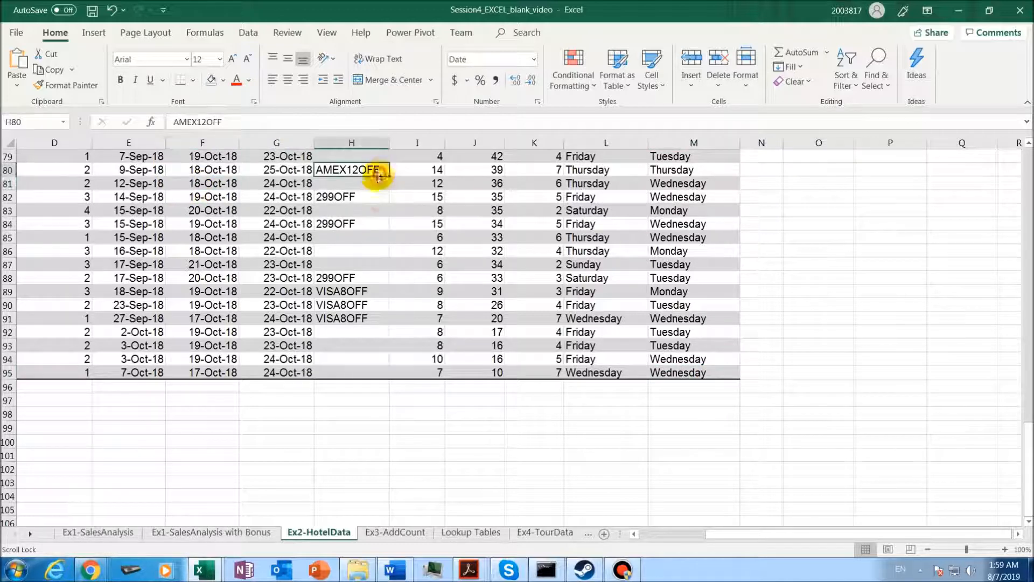
{"action": "left_click", "coordinate": [330, 243]}
{"action": "left_click", "coordinate": [778, 169]}
{"action": "left_click", "coordinate": [776, 197]}
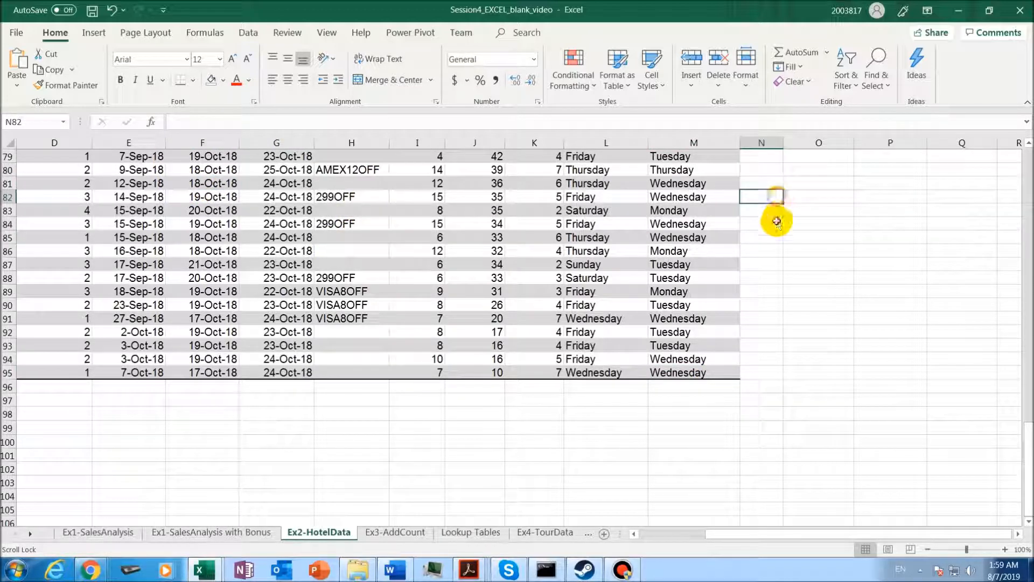
{"action": "left_click", "coordinate": [775, 249]}
{"action": "left_click", "coordinate": [698, 374]}
{"action": "left_click", "coordinate": [584, 236]}
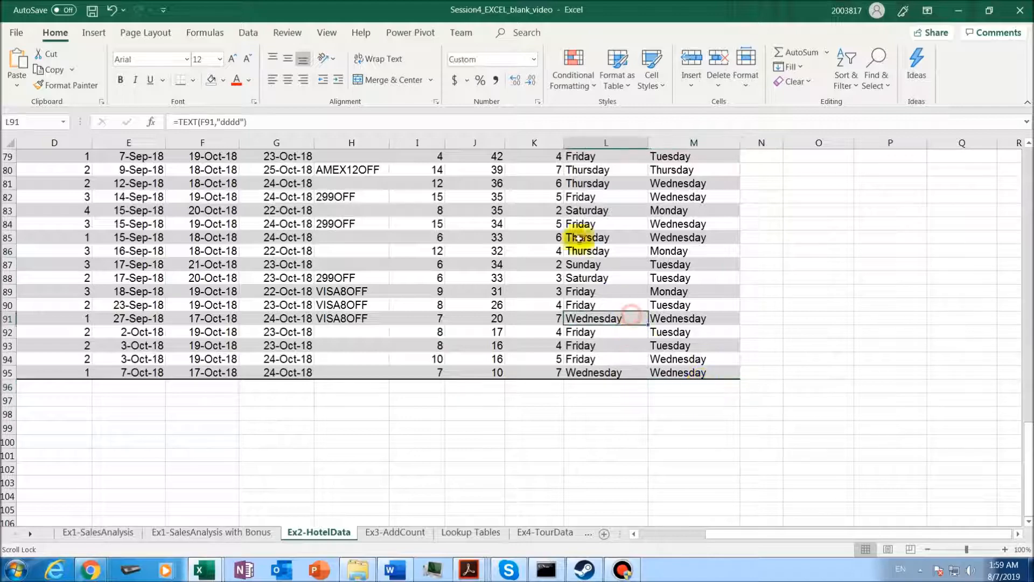
{"action": "left_click", "coordinate": [550, 210]}
Examine the sheet titles, the header row and the Booking Pace column at the start of the booking table.
{"action": "left_click_drag", "start_coordinate": [1023, 452], "coordinate": [1027, 129]}
{"action": "left_click", "coordinate": [568, 194]}
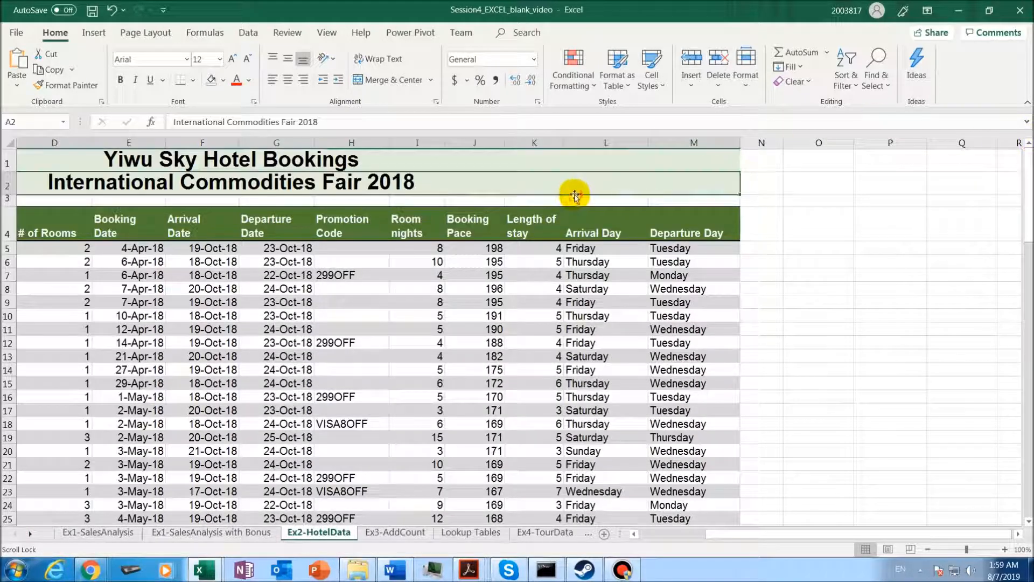
{"action": "left_click", "coordinate": [587, 198]}
{"action": "left_click", "coordinate": [572, 160]}
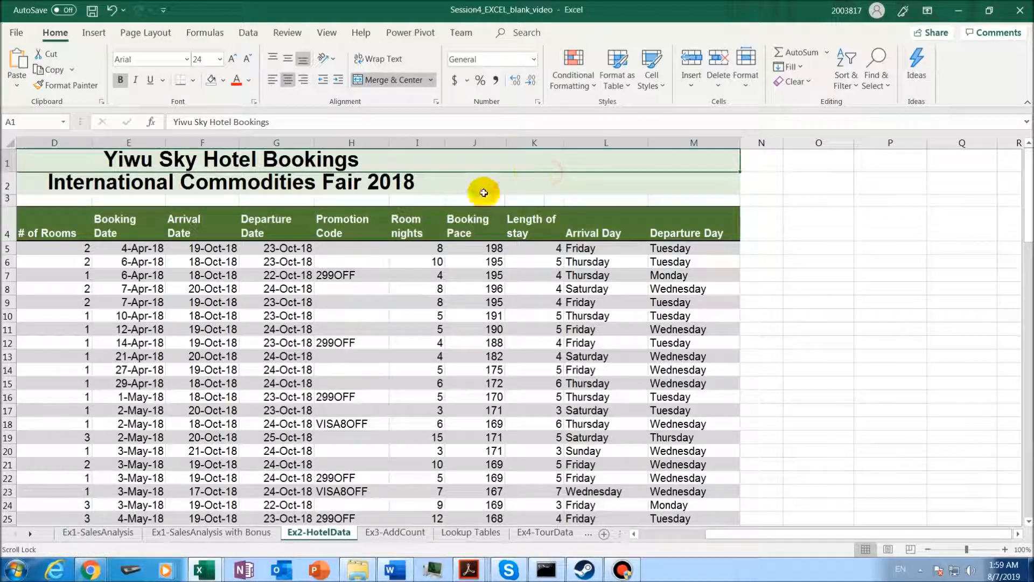
{"action": "left_click", "coordinate": [428, 274]}
{"action": "left_click", "coordinate": [464, 219]}
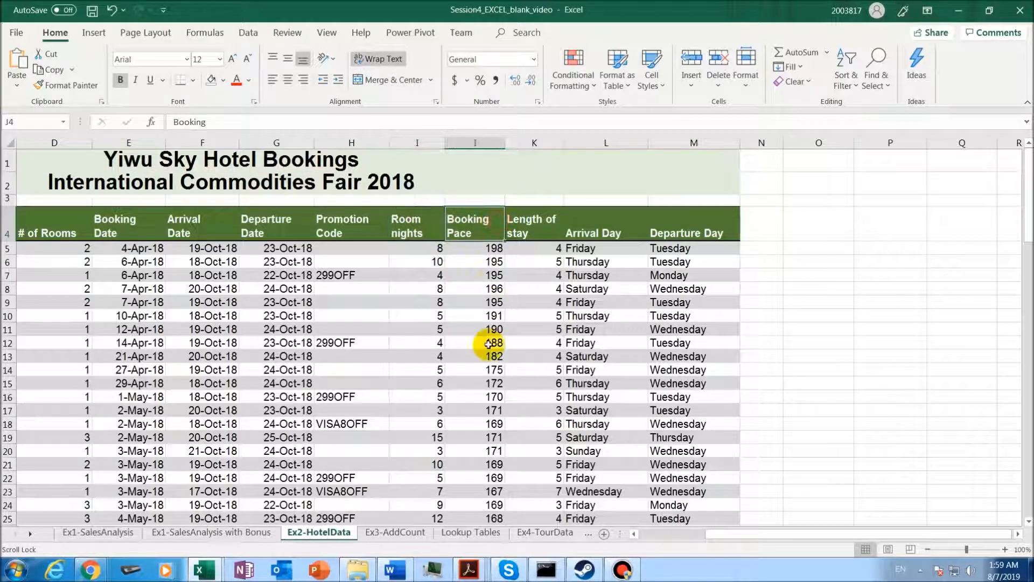
{"action": "left_click", "coordinate": [485, 343]}
Create a PivotTable on a new worksheet from the Ex2-HotelData booking table A4:M95.
{"action": "left_click_drag", "start_coordinate": [815, 533], "coordinate": [682, 532]}
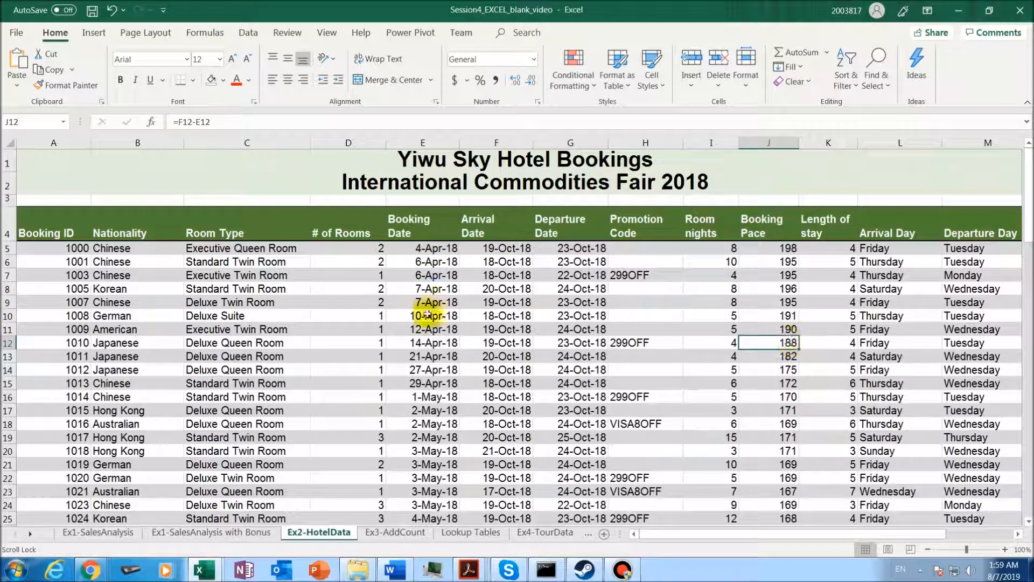
{"action": "left_click", "coordinate": [301, 328]}
{"action": "left_click", "coordinate": [423, 274]}
{"action": "left_click", "coordinate": [482, 331]}
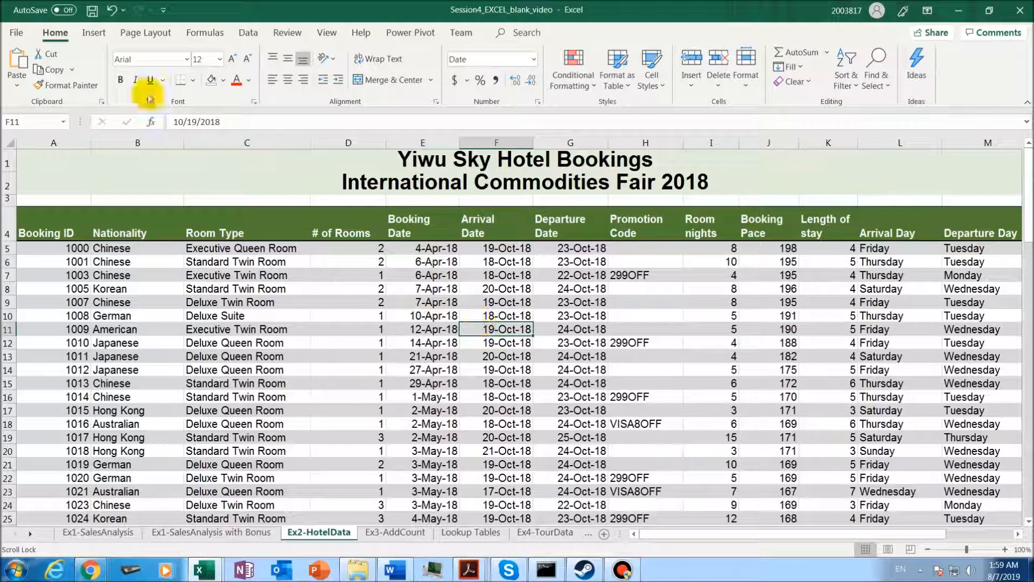
{"action": "left_click", "coordinate": [94, 34]}
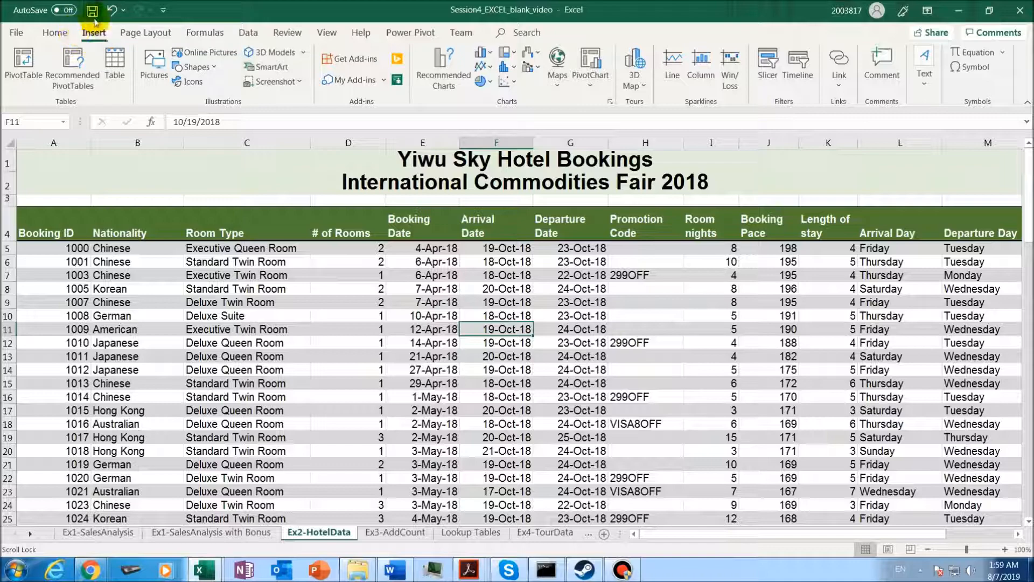
{"action": "left_click", "coordinate": [22, 77]}
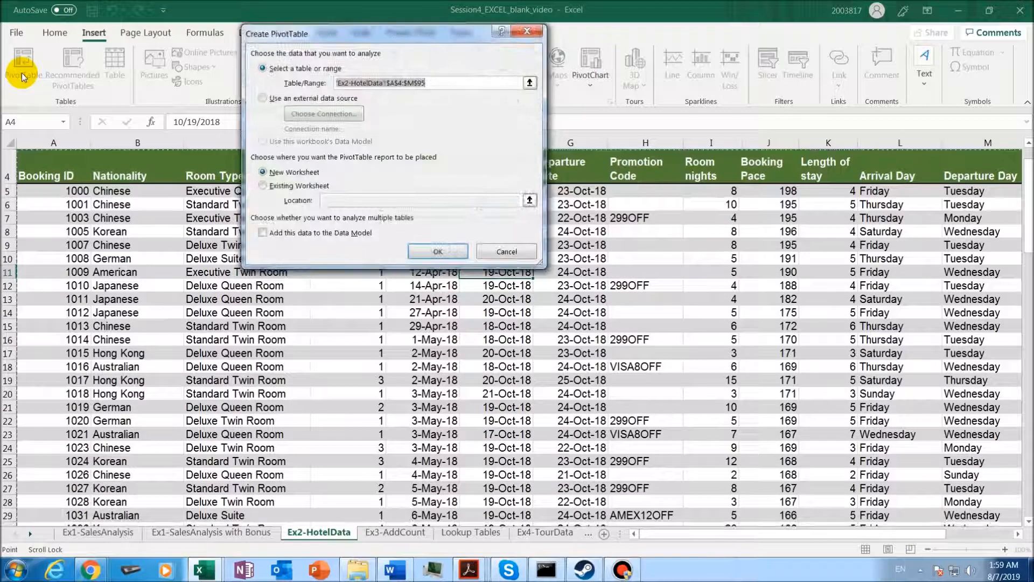
{"action": "left_click_drag", "start_coordinate": [330, 37], "coordinate": [356, 173]}
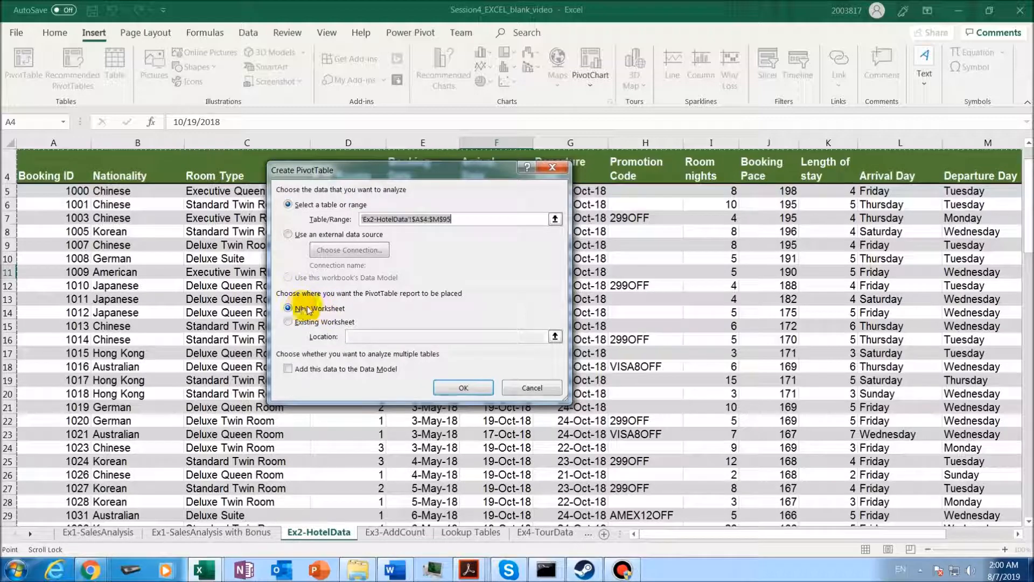
{"action": "left_click", "coordinate": [465, 392]}
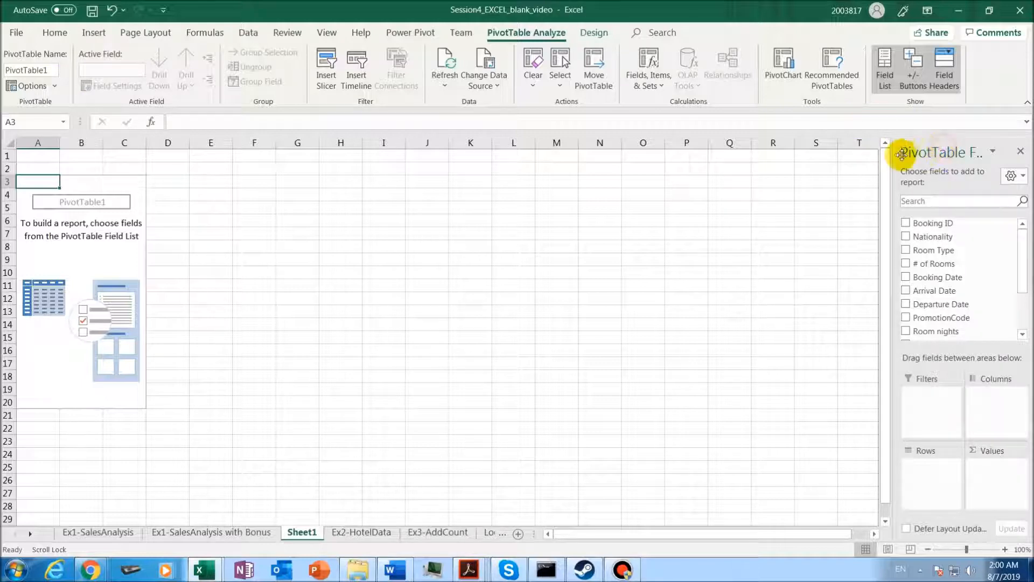
Undock the PivotTable Fields pane, place it over the sheet and enlarge it to show the field list and all four areas.
{"action": "left_click_drag", "start_coordinate": [935, 150], "coordinate": [646, 134]}
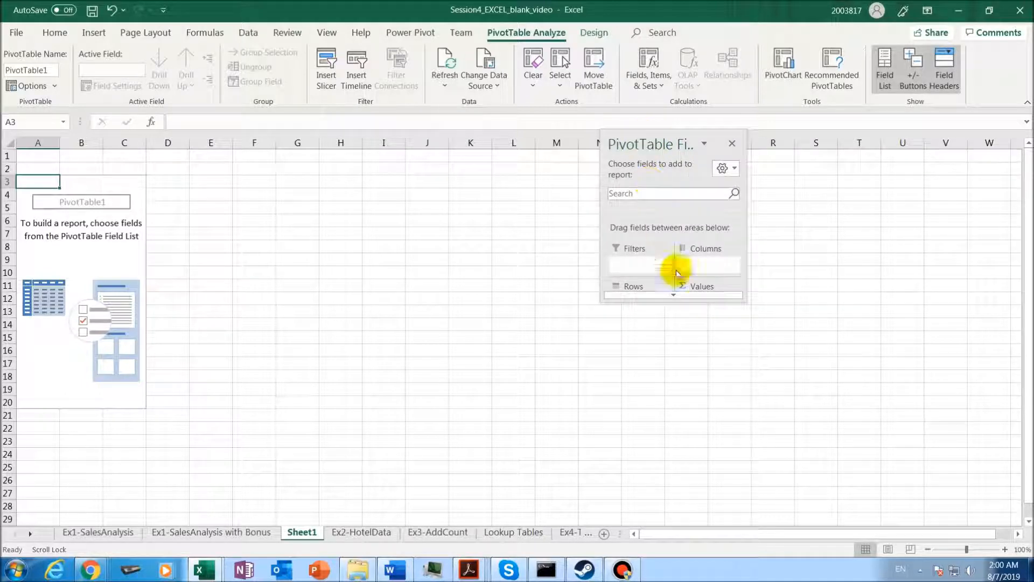
{"action": "left_click_drag", "start_coordinate": [696, 301], "coordinate": [734, 558]}
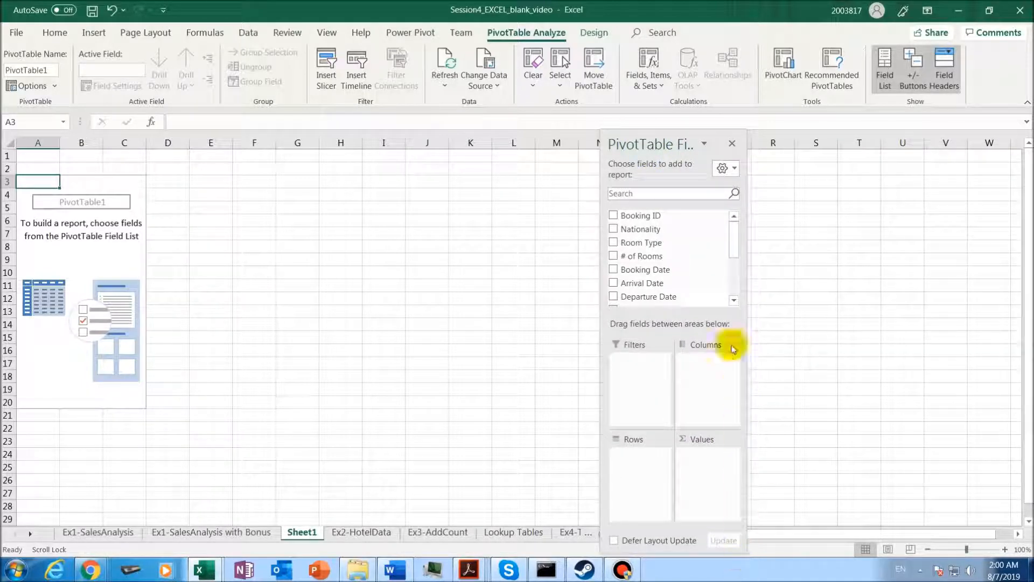
{"action": "mouse_move", "coordinate": [735, 249]}
{"action": "left_mouse_down"}
{"action": "mouse_move", "coordinate": [734, 298]}
{"action": "mouse_move", "coordinate": [737, 238]}
{"action": "left_mouse_up"}
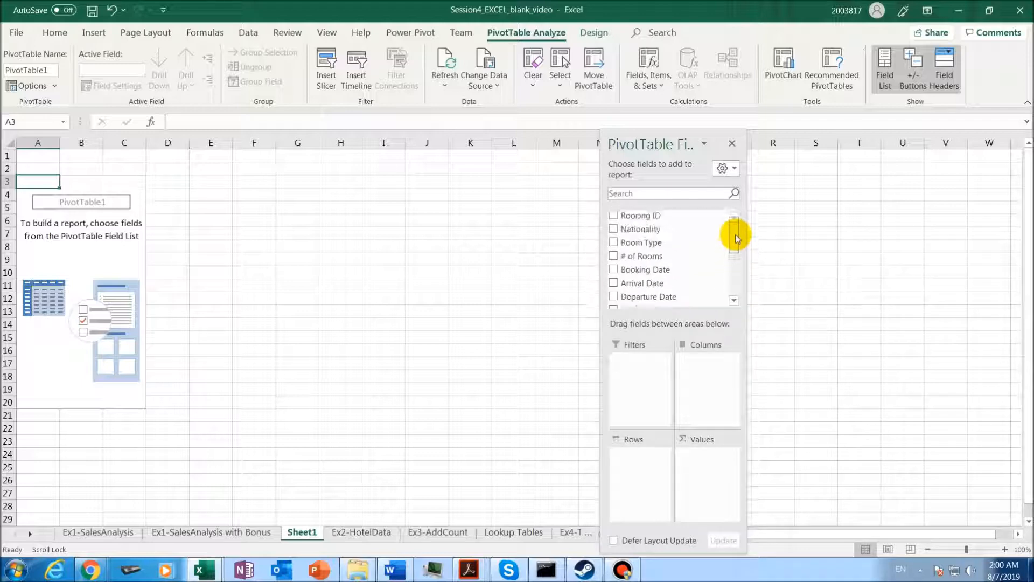
{"action": "left_click_drag", "start_coordinate": [654, 134], "coordinate": [640, 101]}
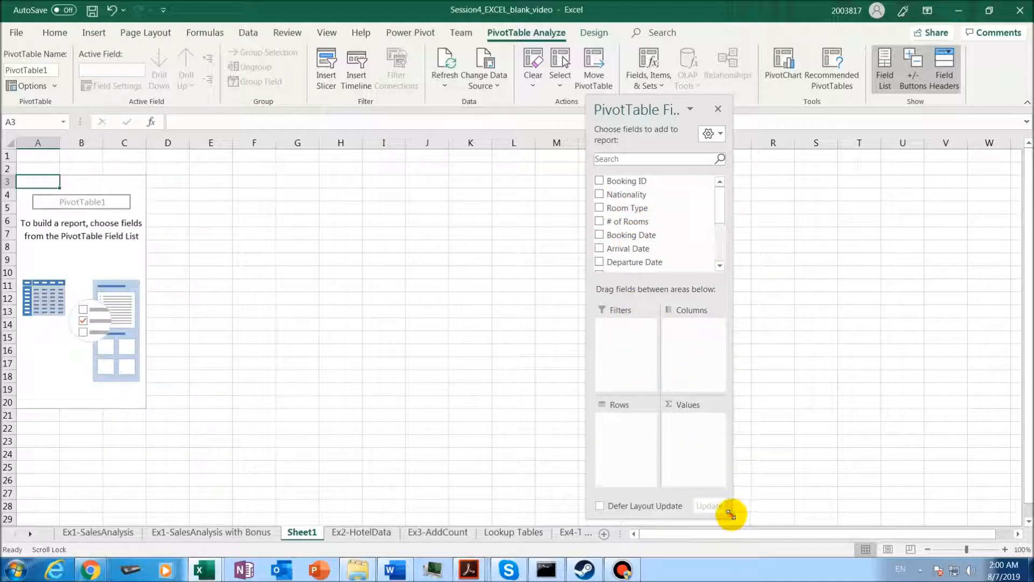
{"action": "left_click_drag", "start_coordinate": [731, 514], "coordinate": [805, 517]}
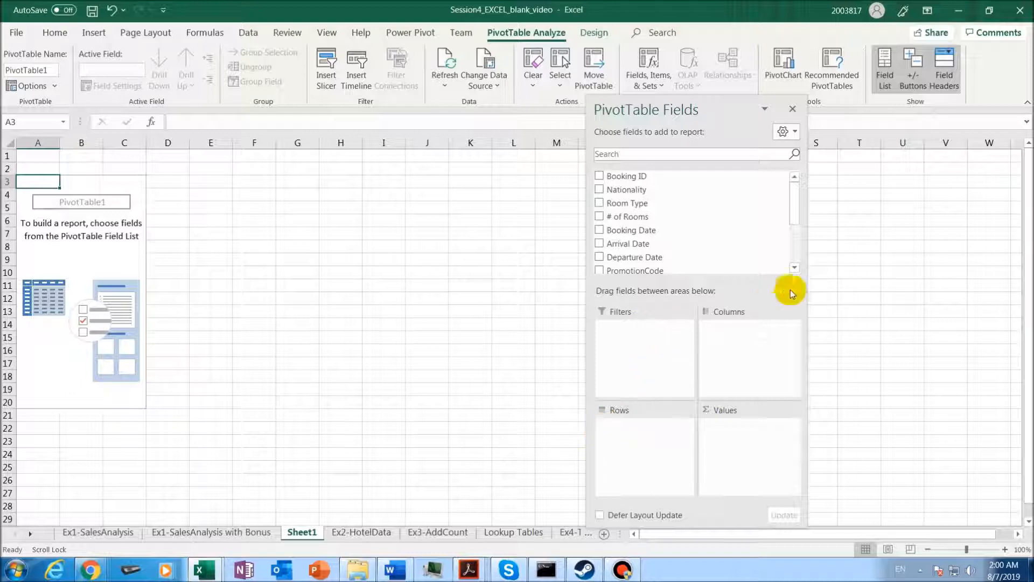
Lay out the PivotTable with Room Type as rows and Nationality as columns.
{"action": "left_click", "coordinate": [600, 204]}
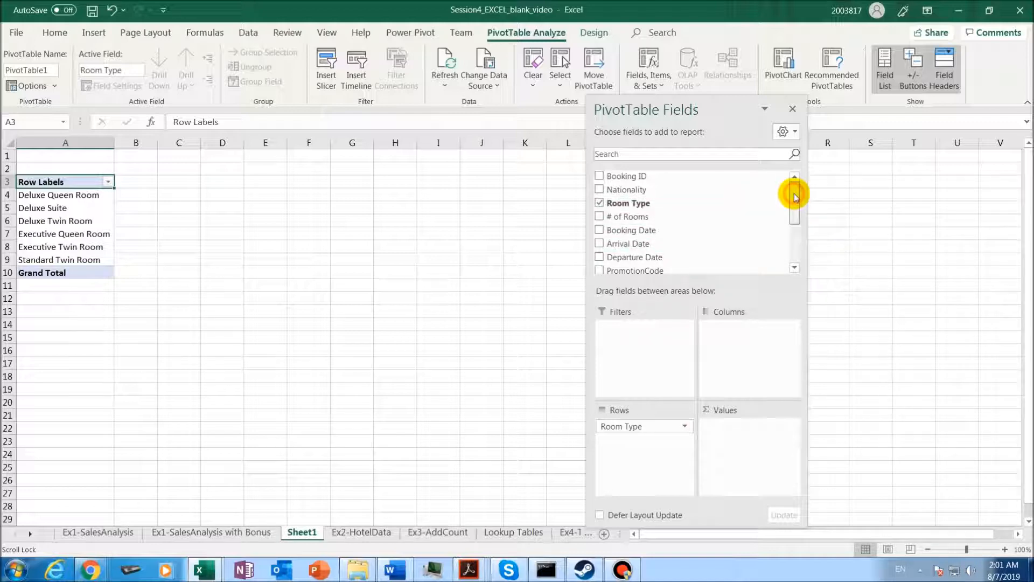
{"action": "left_click_drag", "start_coordinate": [647, 190], "coordinate": [564, 236]}
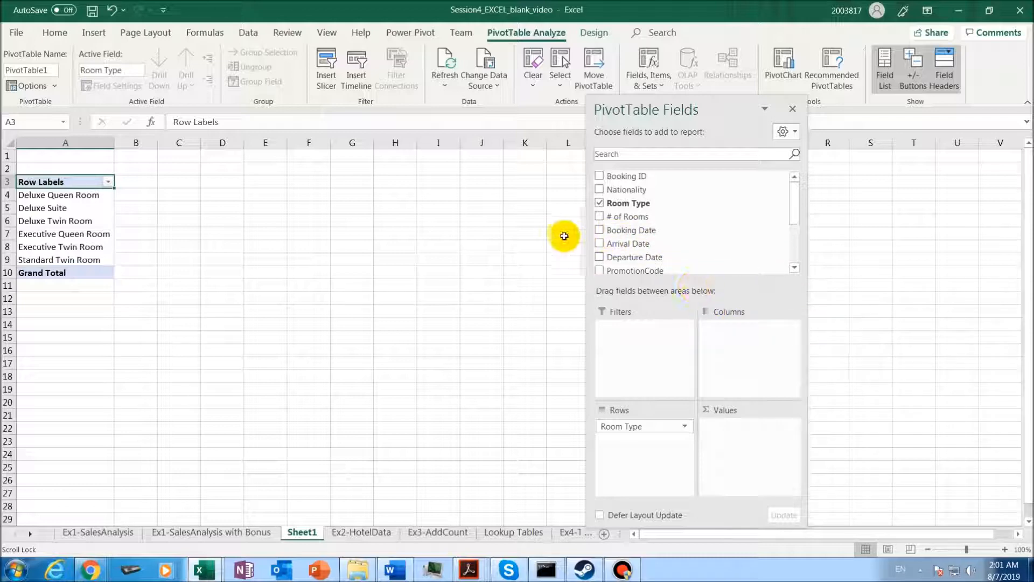
{"action": "left_click", "coordinate": [600, 190]}
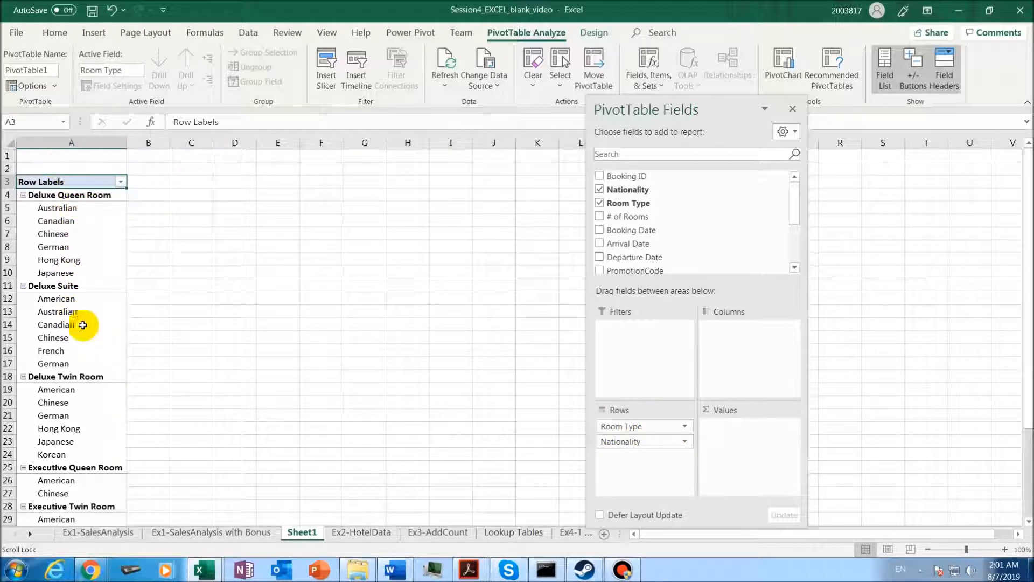
{"action": "left_click_drag", "start_coordinate": [629, 216], "coordinate": [633, 229]}
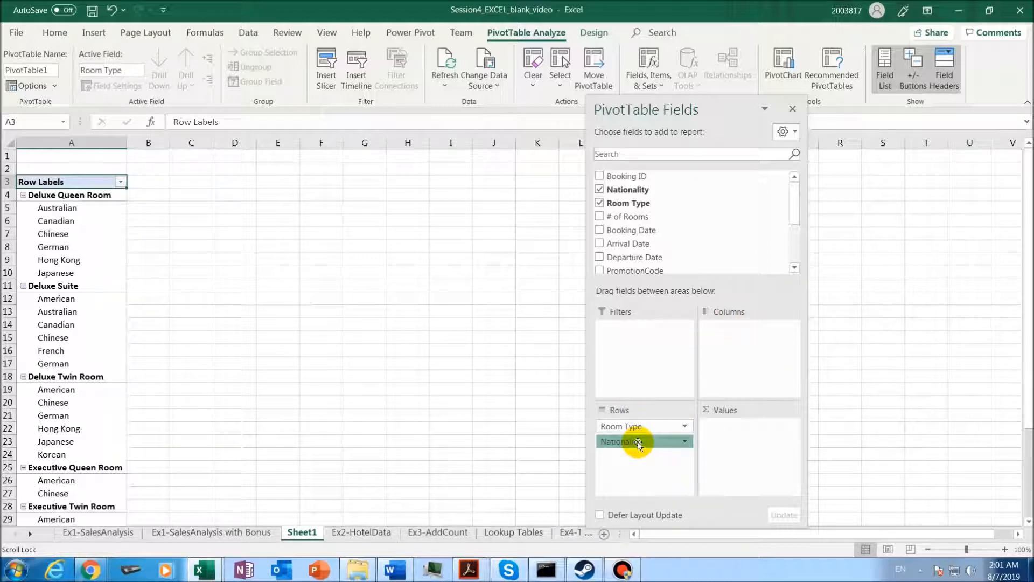
{"action": "left_click_drag", "start_coordinate": [639, 443], "coordinate": [734, 339]}
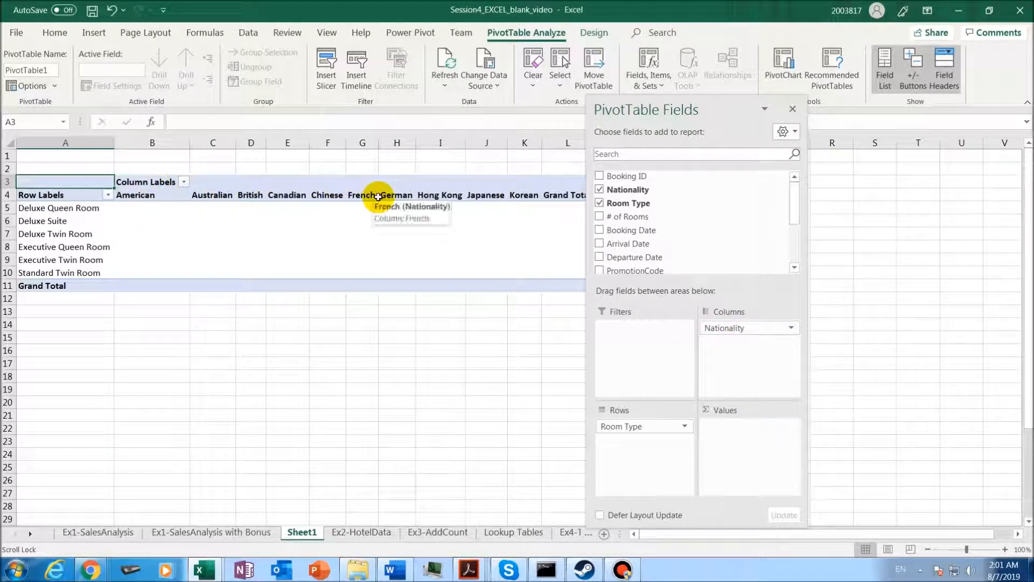
Add Room nights to the PivotTable values, moving the field pane clear of the Grand Total column.
{"action": "left_click_drag", "start_coordinate": [679, 111], "coordinate": [707, 112]}
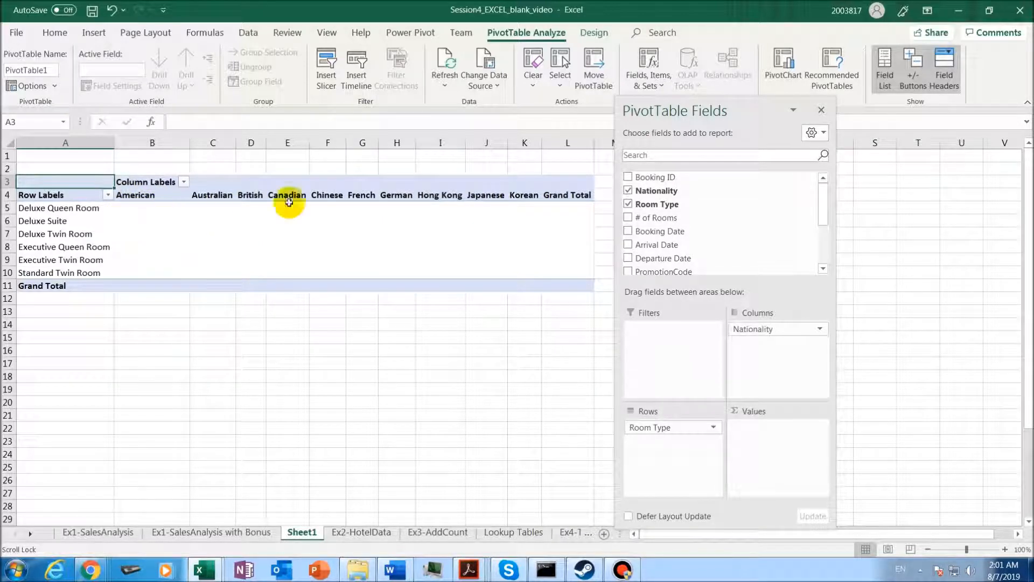
{"action": "left_click_drag", "start_coordinate": [821, 190], "coordinate": [822, 220]}
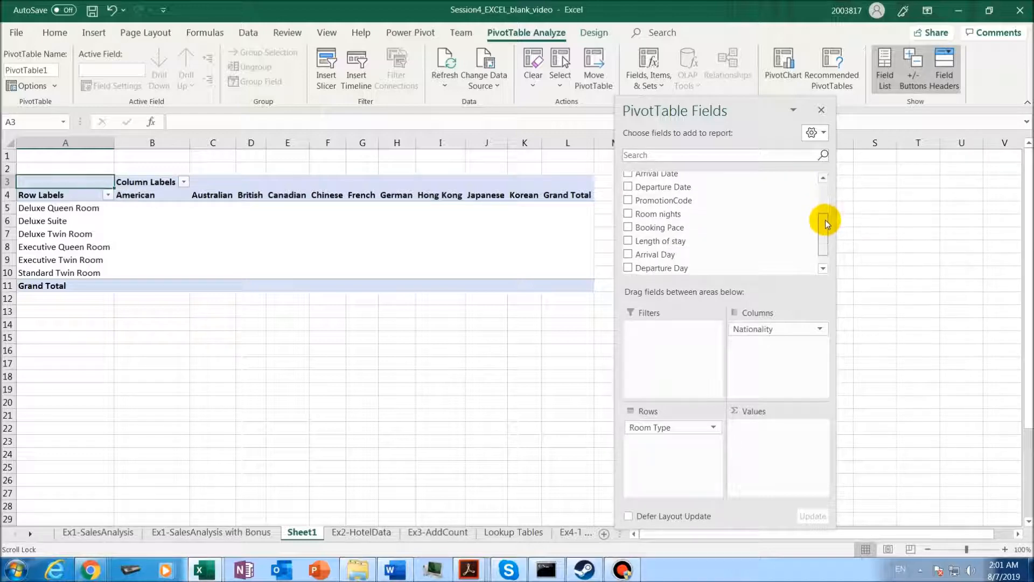
{"action": "left_click", "coordinate": [629, 215]}
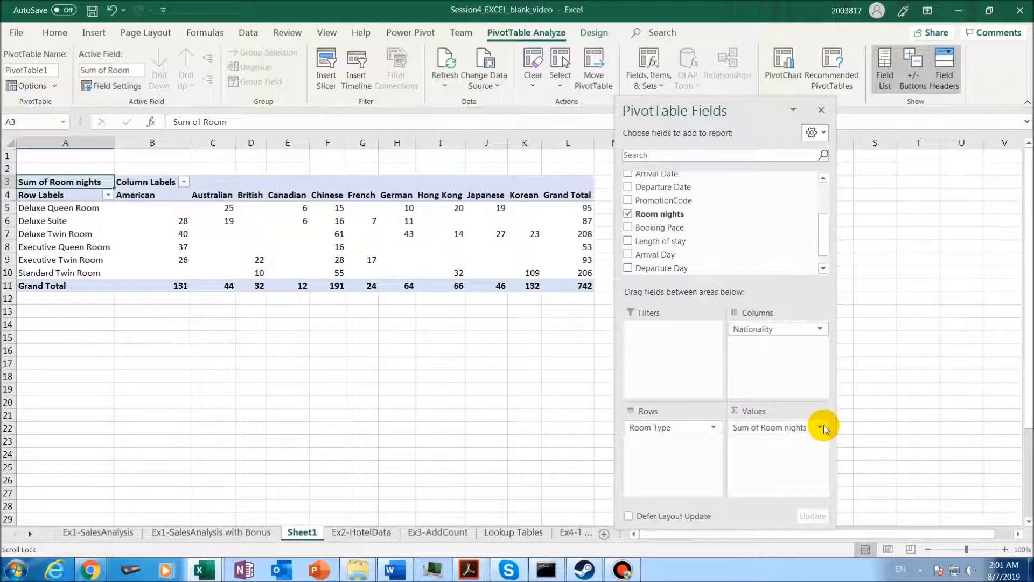
Summarize the Room nights values in the PivotTable by Sum.
{"action": "left_click", "coordinate": [216, 220]}
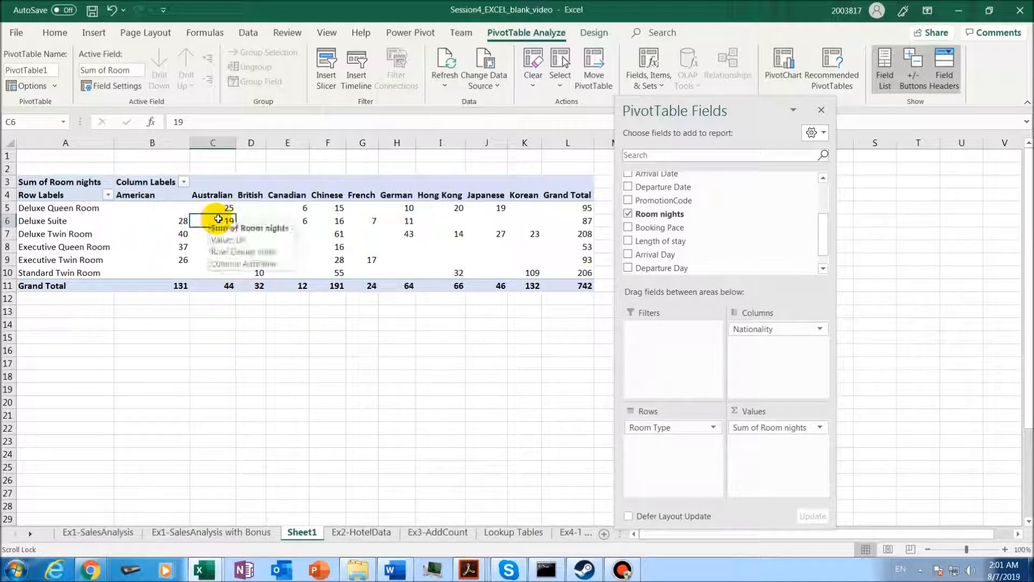
{"action": "right_click", "coordinate": [220, 221]}
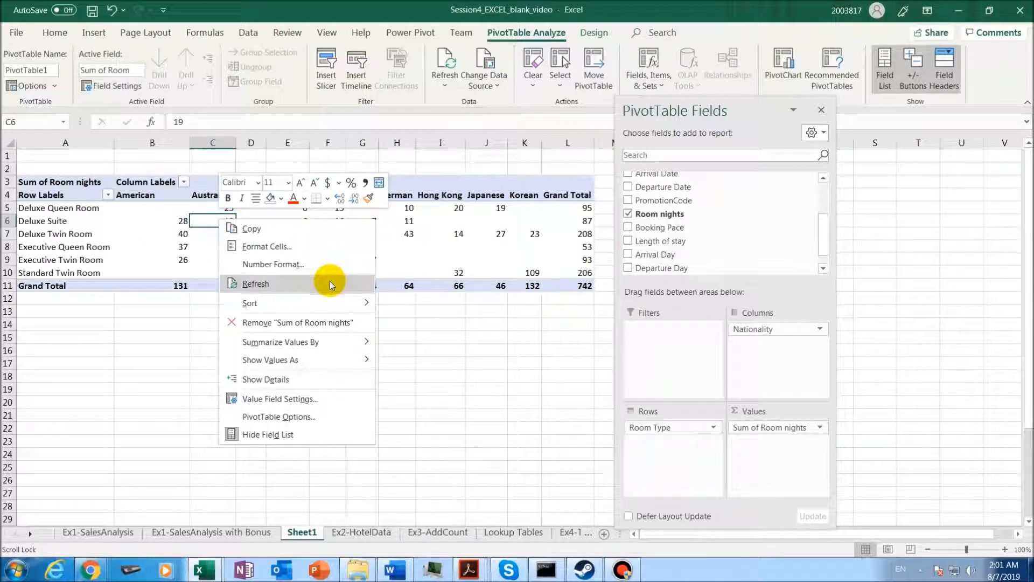
{"action": "mouse_move", "coordinate": [350, 340]}
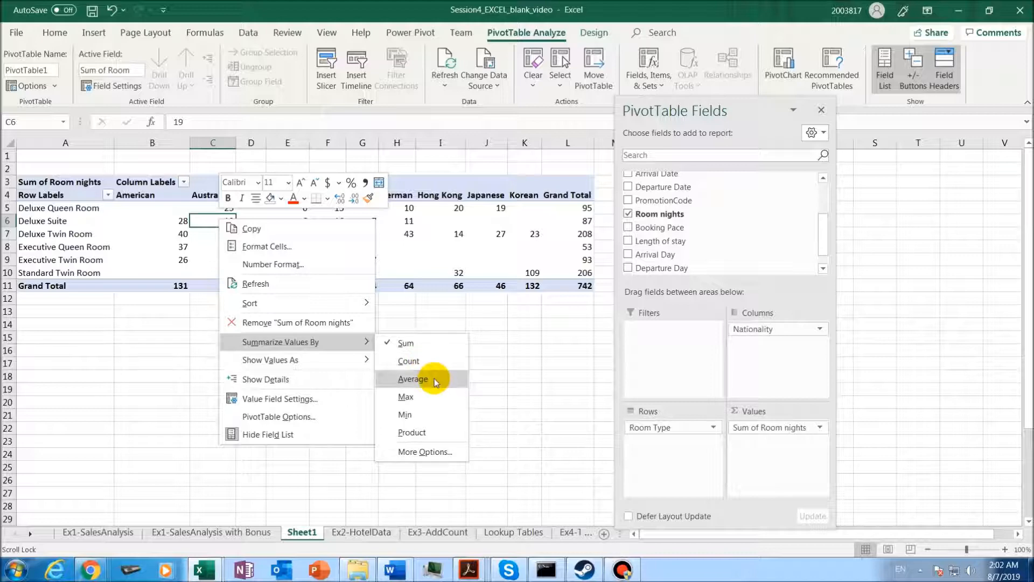
{"action": "left_click", "coordinate": [433, 341]}
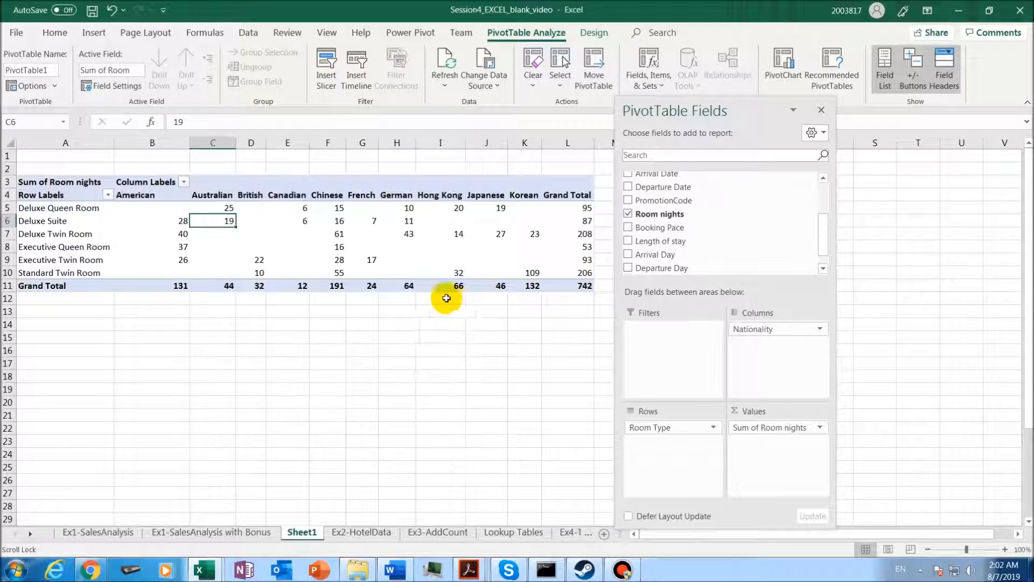
{"action": "left_click", "coordinate": [402, 222]}
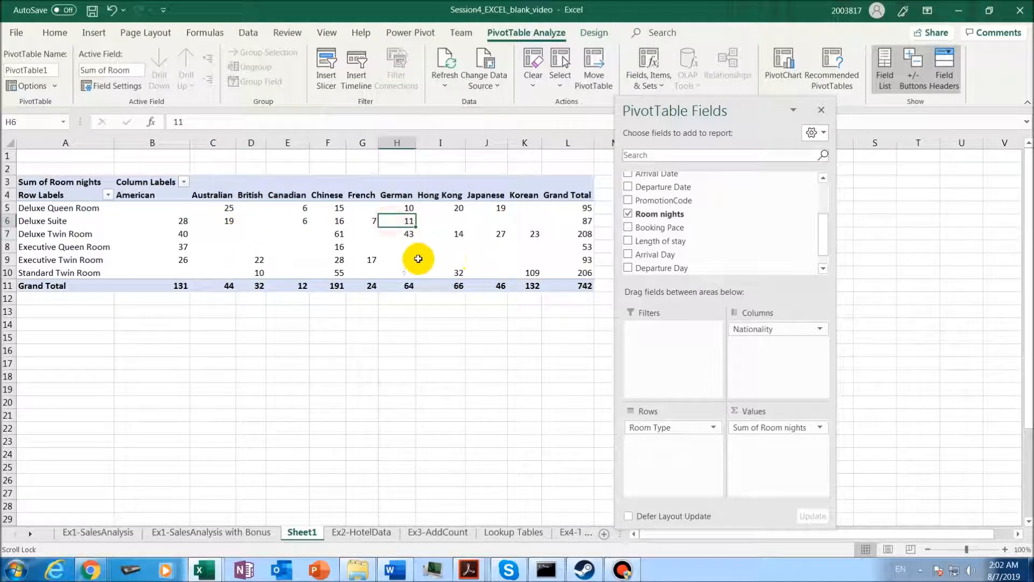
{"action": "left_click", "coordinate": [445, 233]}
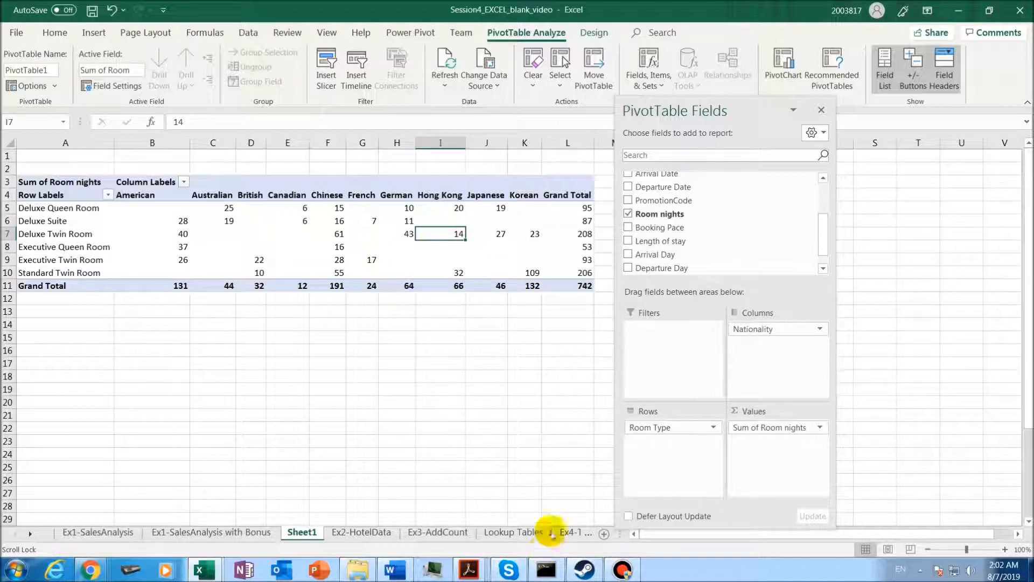
Review the Ex5-Bookings-Analysis report in Acrobat, and back in the Excel workbook rename Sheet1 as Ex5-Bookings-Analysis.
{"action": "left_click", "coordinate": [470, 569]}
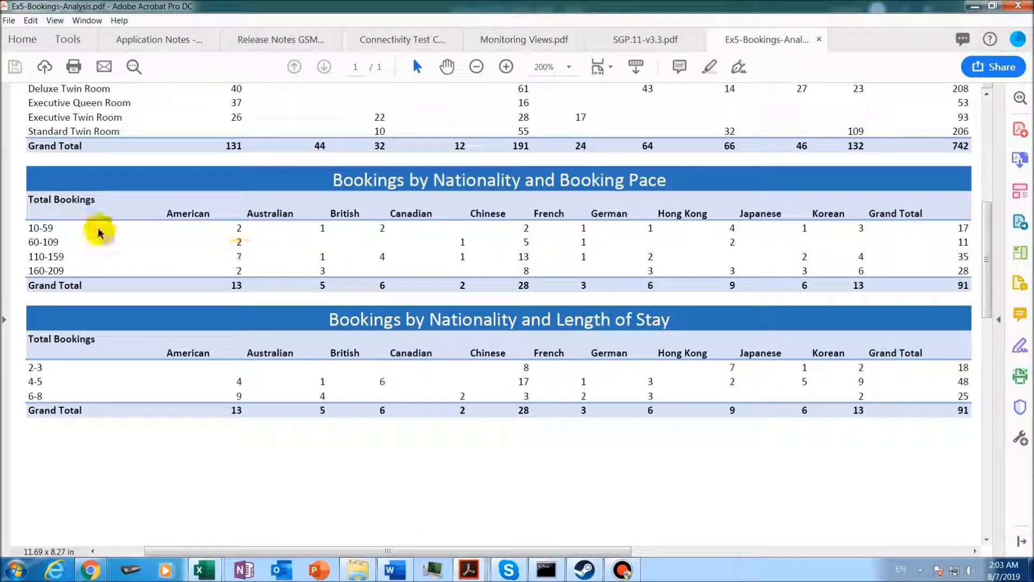
{"action": "key", "text": "alt+Tab"}
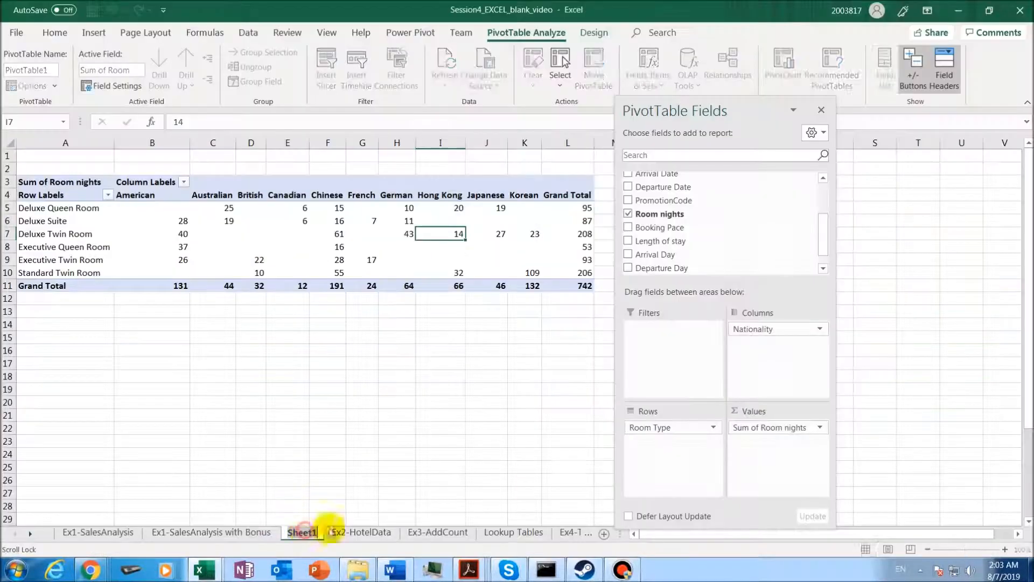
{"action": "type", "text": "Ex"}
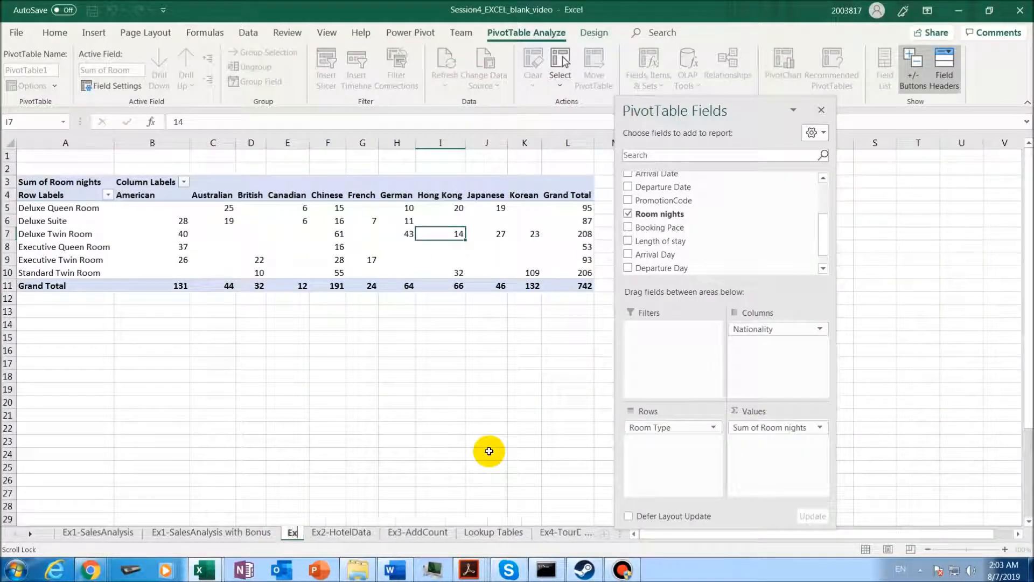
{"action": "type", "text": "5-Bookings-"}
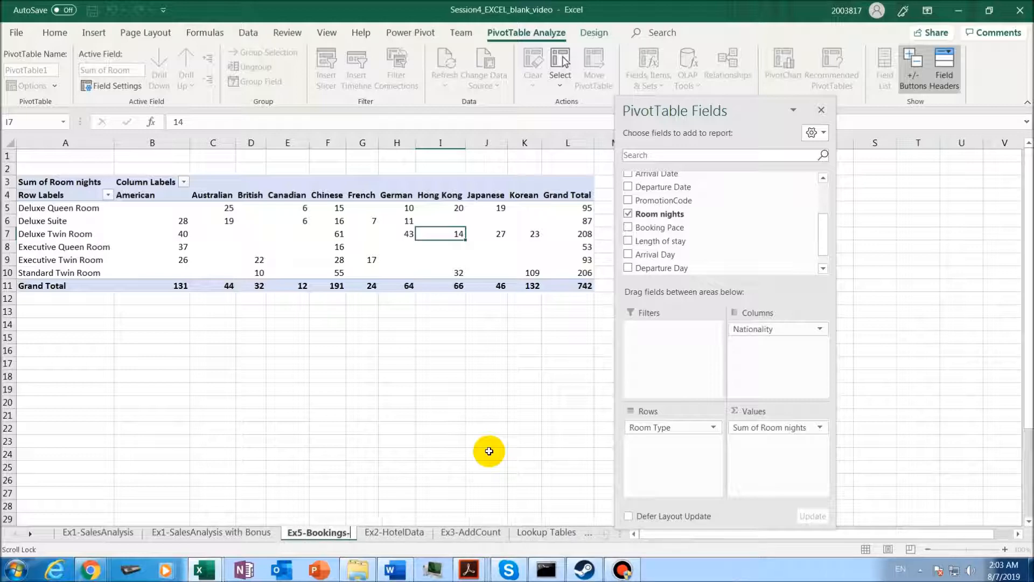
{"action": "type", "text": "Analysis"}
{"action": "key", "text": "Return"}
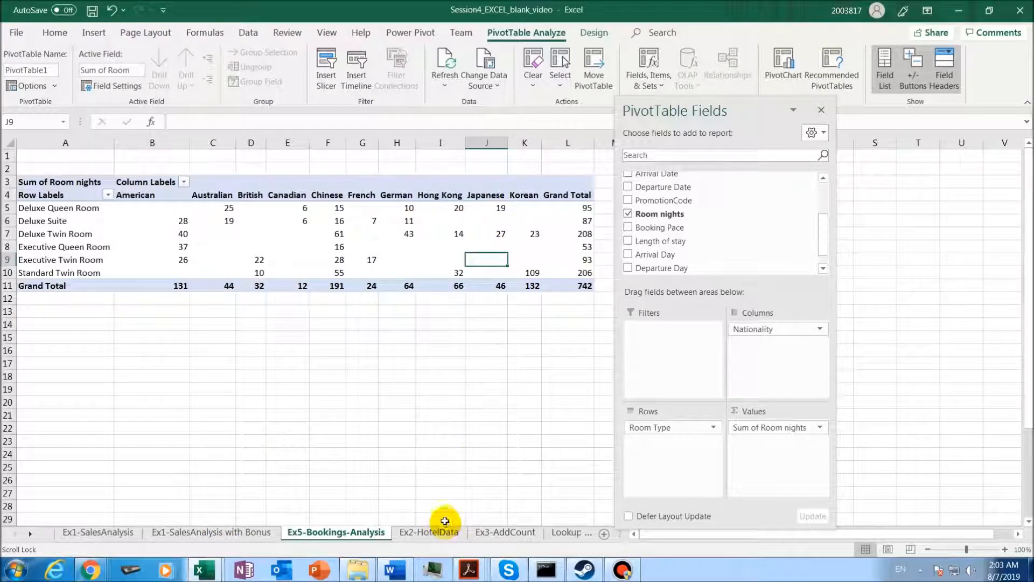
Create a second PivotTable from the Ex2-HotelData range A4:M95, placed on the existing Ex5-Bookings-Analysis sheet at cell A17.
{"action": "left_click", "coordinate": [442, 535]}
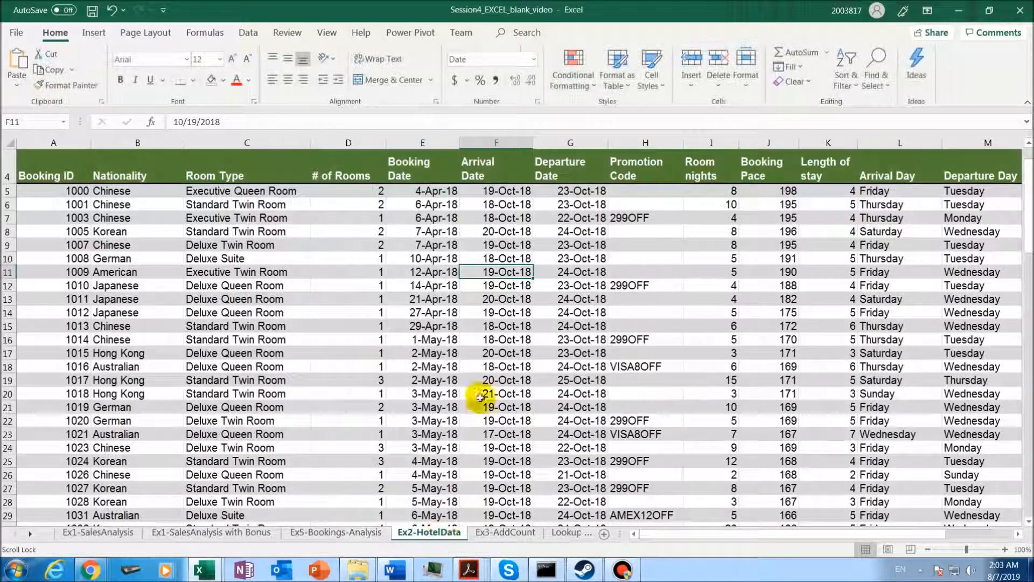
{"action": "left_click", "coordinate": [295, 295]}
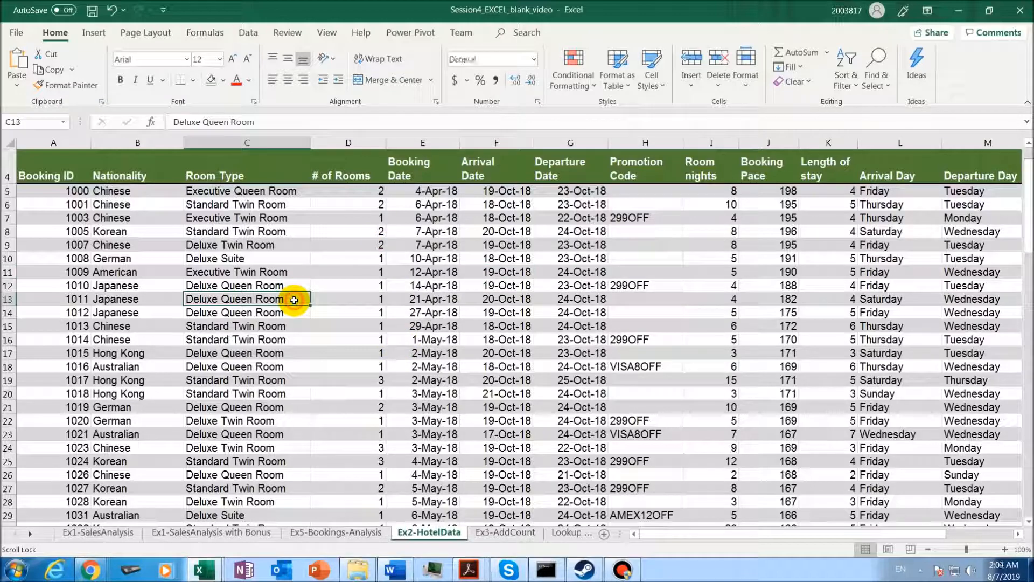
{"action": "left_click", "coordinate": [385, 263]}
{"action": "left_click", "coordinate": [515, 230]}
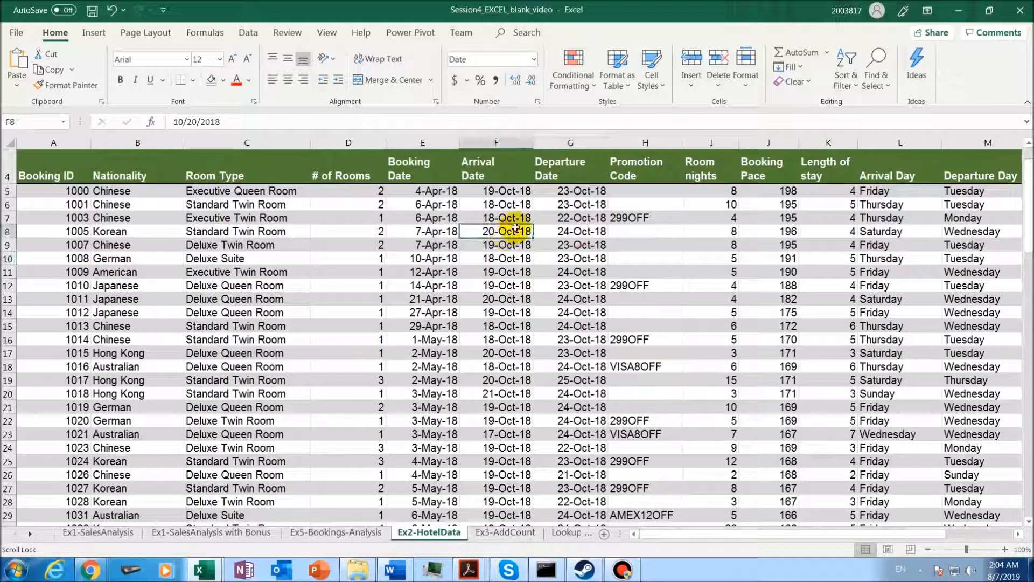
{"action": "left_click", "coordinate": [94, 33]}
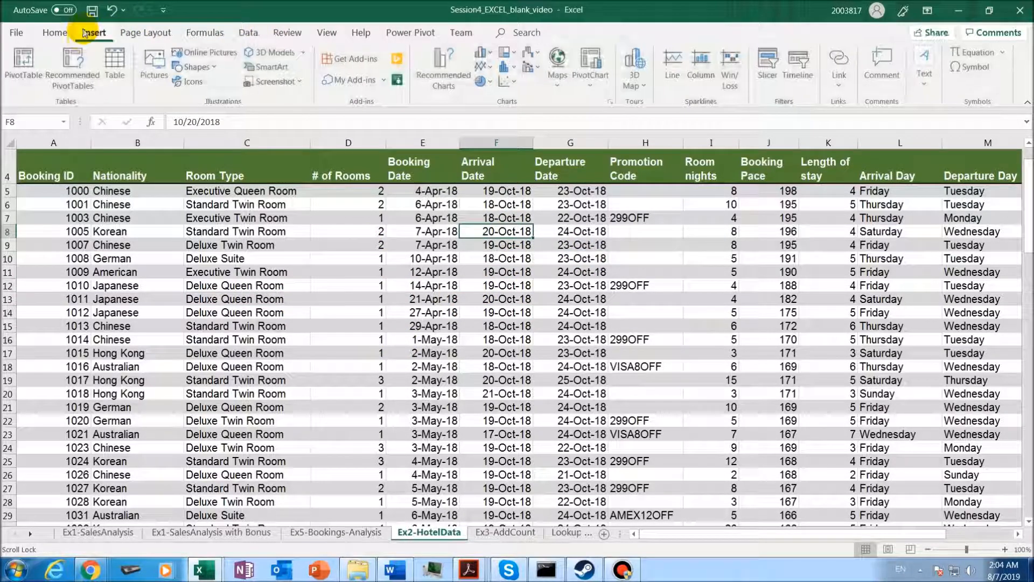
{"action": "left_click", "coordinate": [24, 68]}
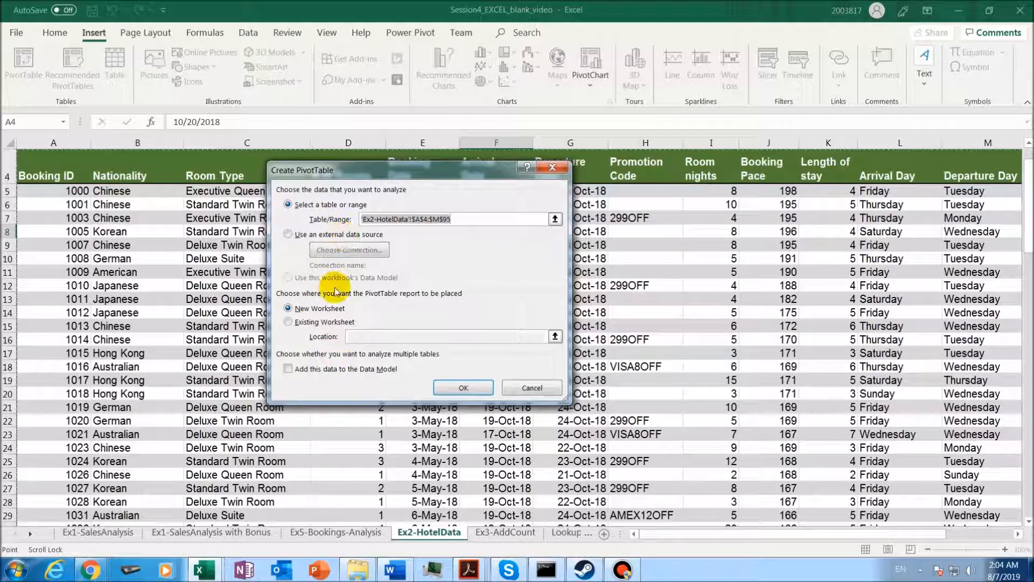
{"action": "left_click", "coordinate": [302, 323]}
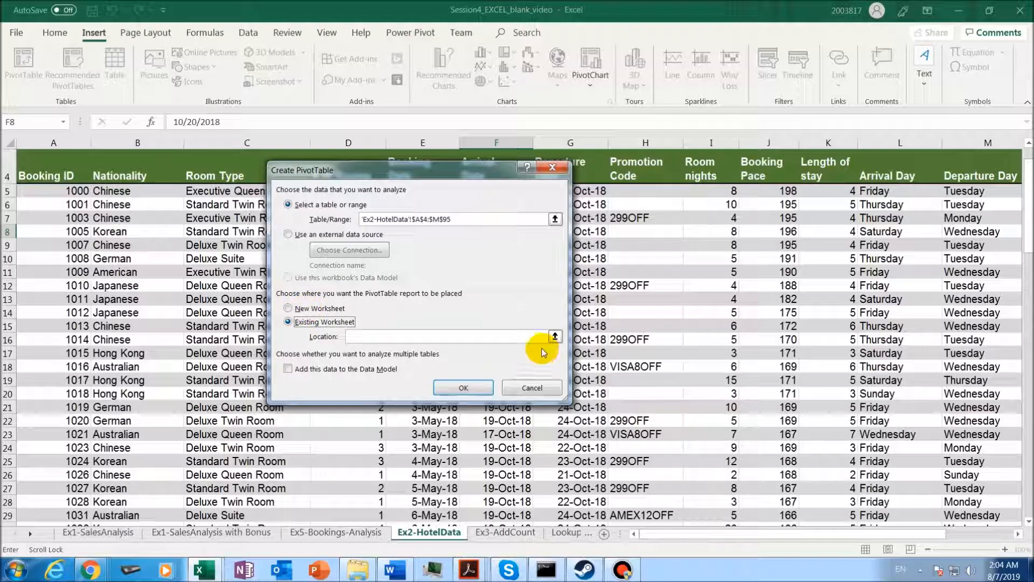
{"action": "left_click", "coordinate": [383, 333]}
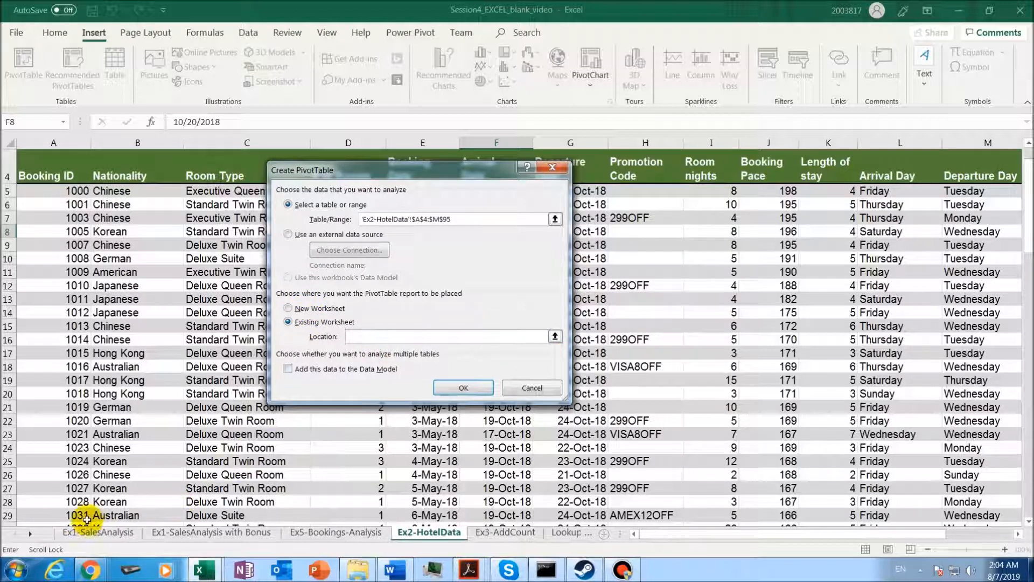
{"action": "left_click", "coordinate": [32, 534]}
{"action": "left_click", "coordinate": [31, 534]}
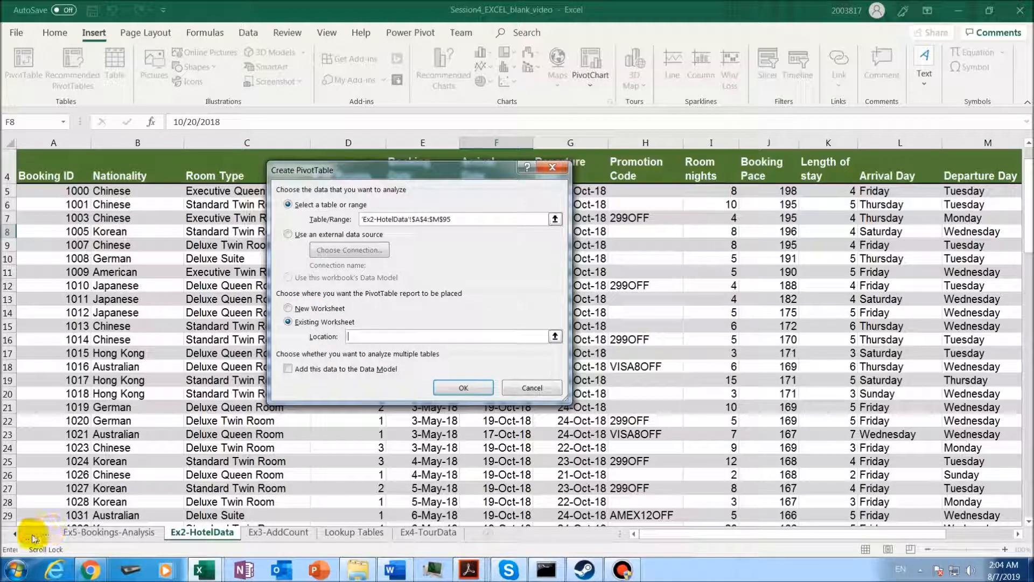
{"action": "left_click", "coordinate": [89, 532]}
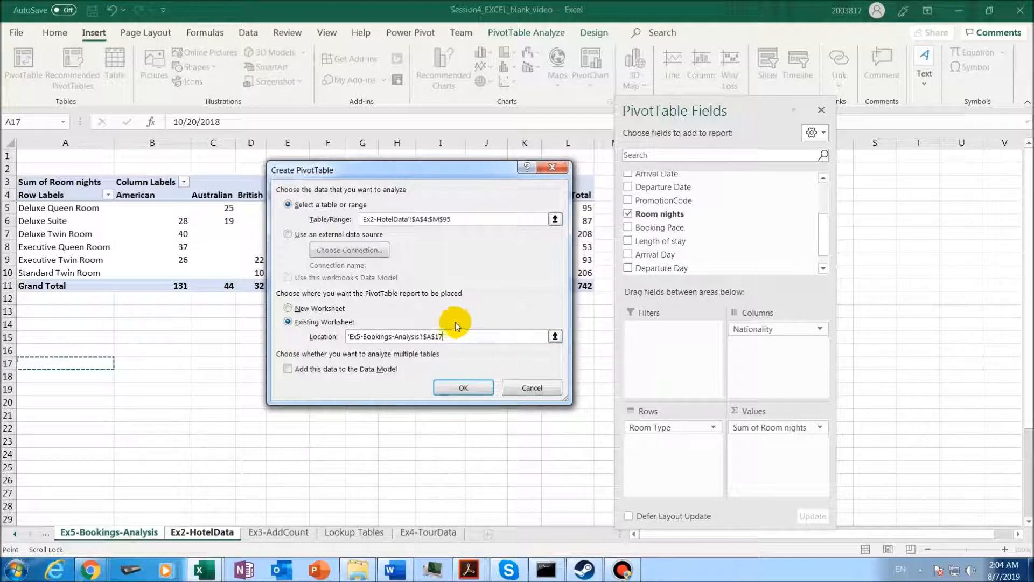
{"action": "left_click", "coordinate": [463, 389]}
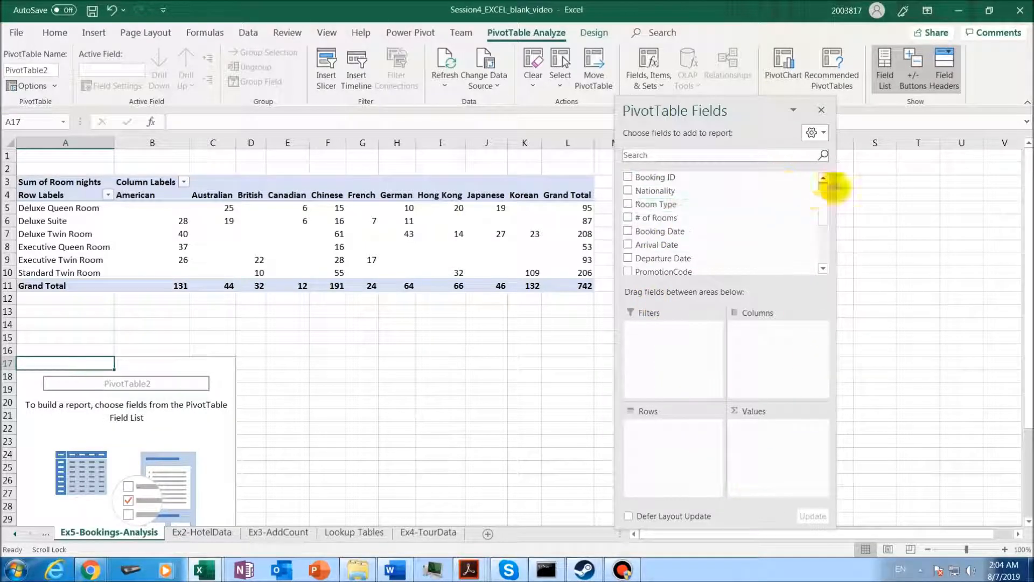
Lay out the second PivotTable with Nationality as columns and Booking Pace as rows.
{"action": "left_click_drag", "start_coordinate": [823, 205], "coordinate": [829, 200]}
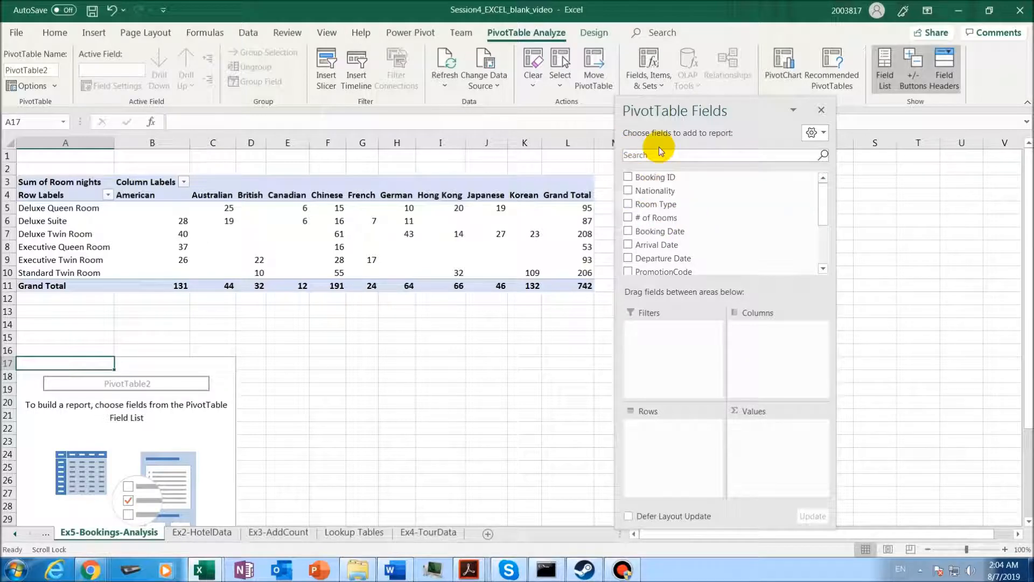
{"action": "left_click_drag", "start_coordinate": [651, 189], "coordinate": [778, 343]}
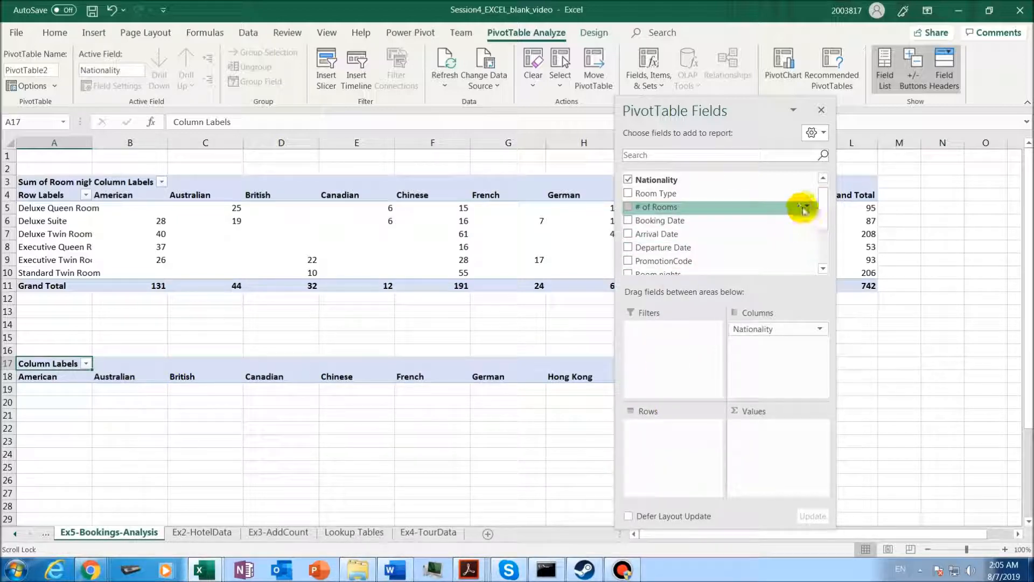
{"action": "left_click_drag", "start_coordinate": [823, 202], "coordinate": [829, 245]}
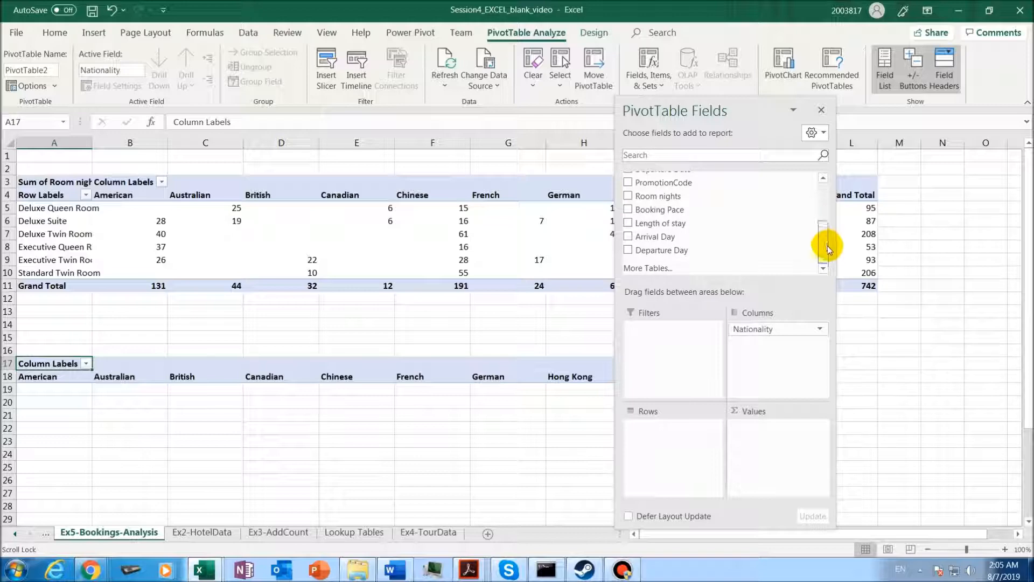
{"action": "left_click", "coordinate": [628, 210]}
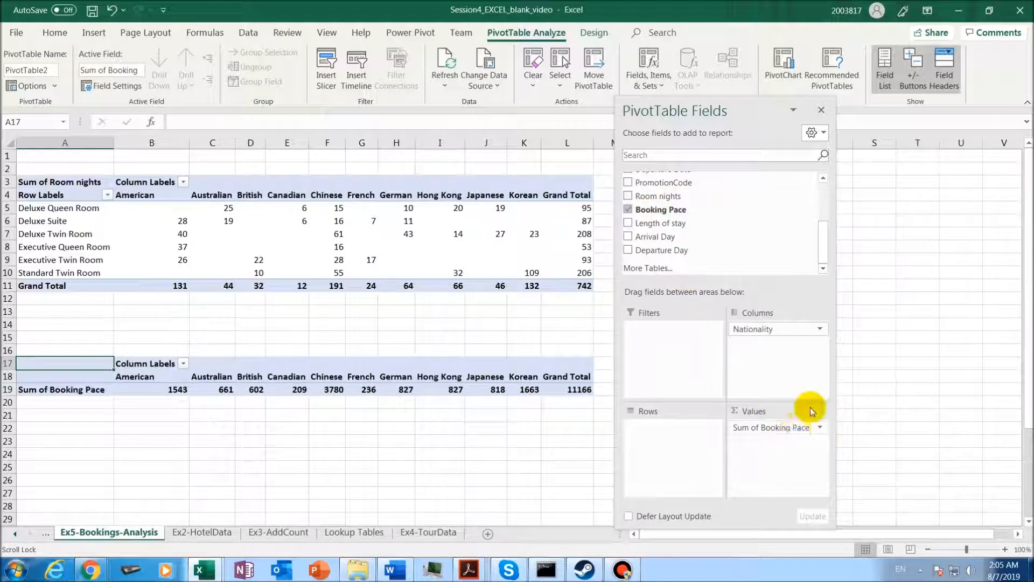
{"action": "left_click_drag", "start_coordinate": [770, 427], "coordinate": [673, 431]}
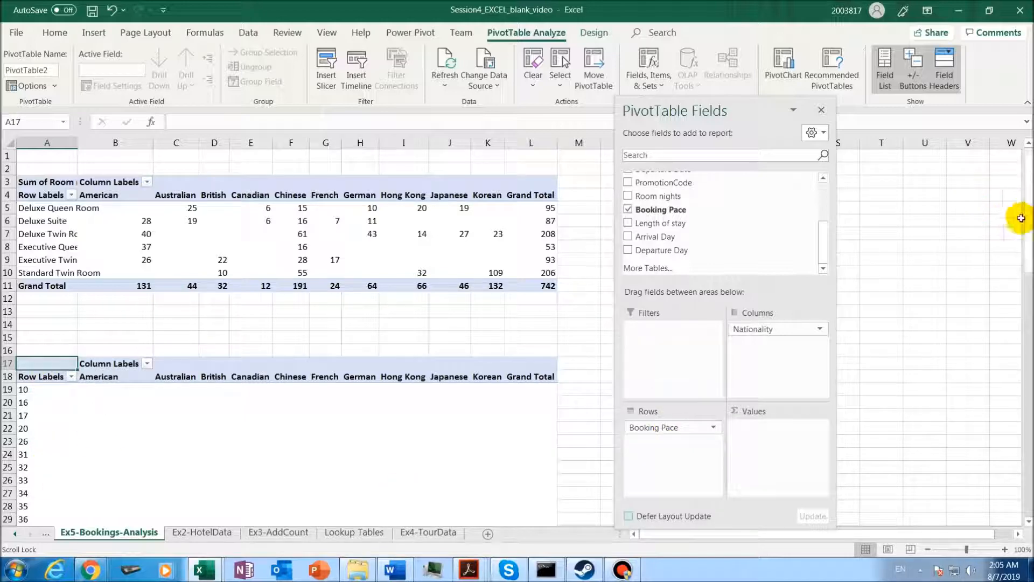
Group the Booking Pace row labels by 50, keeping the automatic start of 10 and end of 198.
{"action": "left_click_drag", "start_coordinate": [1026, 223], "coordinate": [1025, 273]}
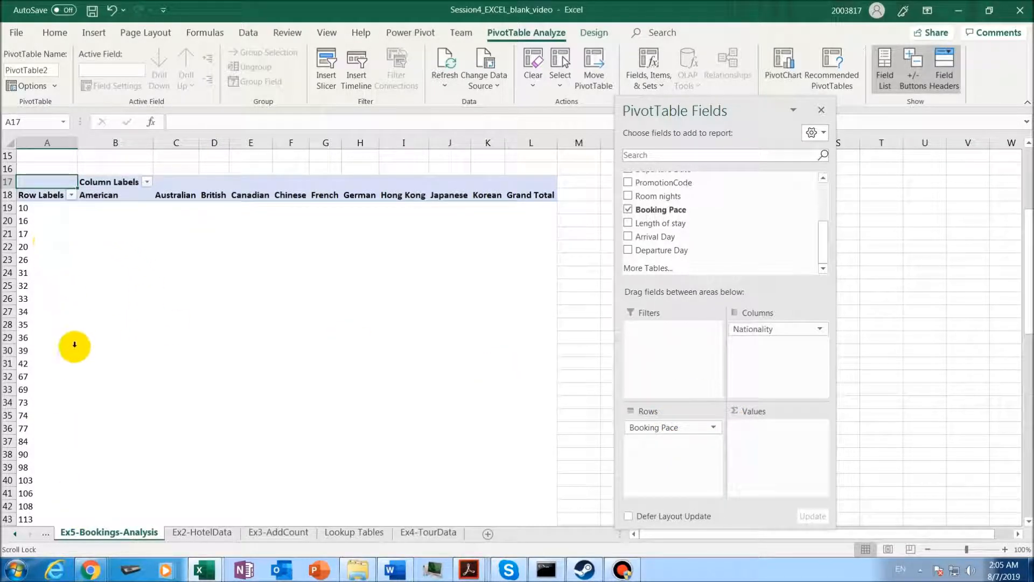
{"action": "left_click", "coordinate": [45, 246]}
{"action": "left_click", "coordinate": [51, 312]}
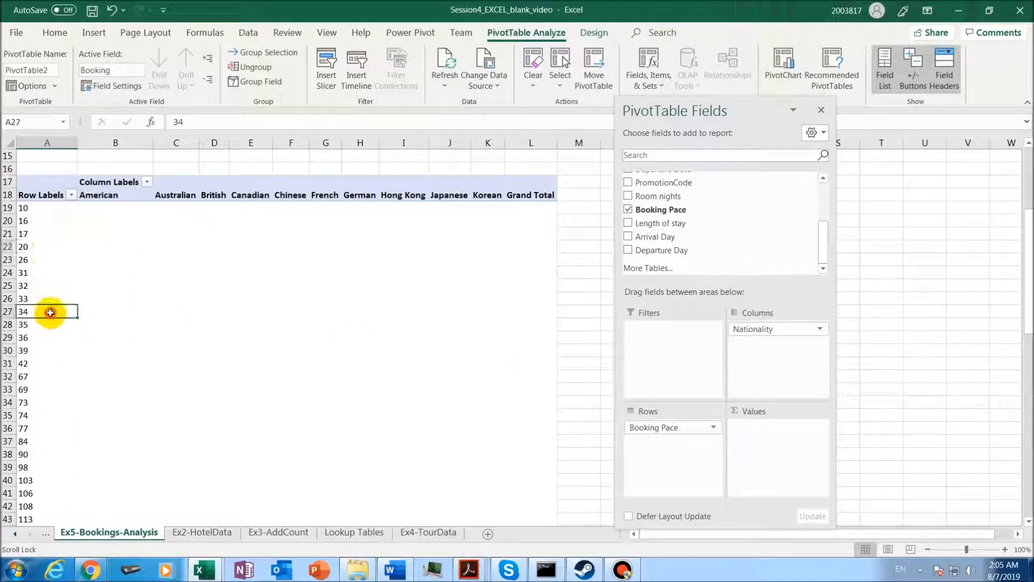
{"action": "left_click", "coordinate": [52, 363]}
{"action": "left_click", "coordinate": [55, 404]}
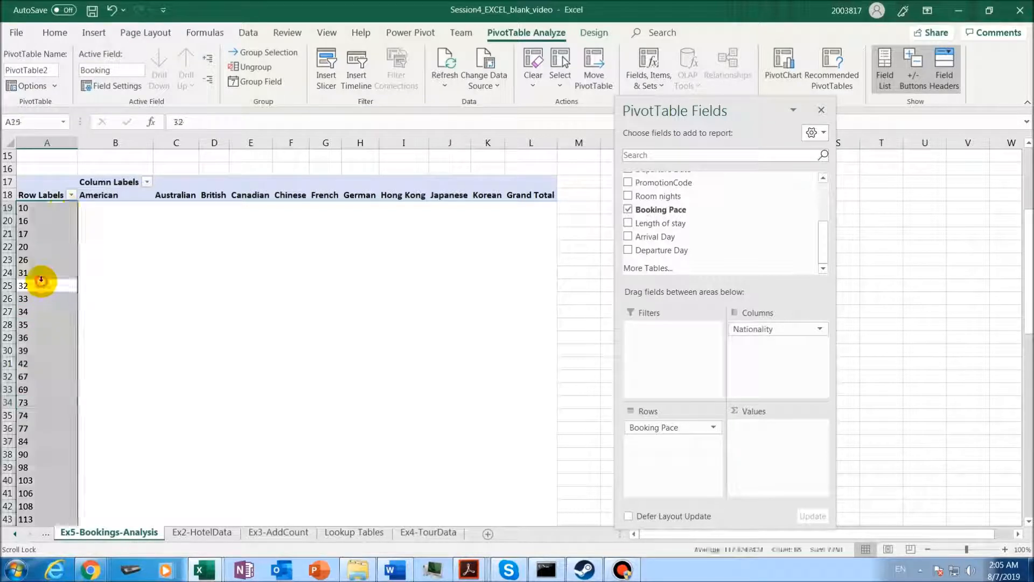
{"action": "left_click", "coordinate": [55, 209]}
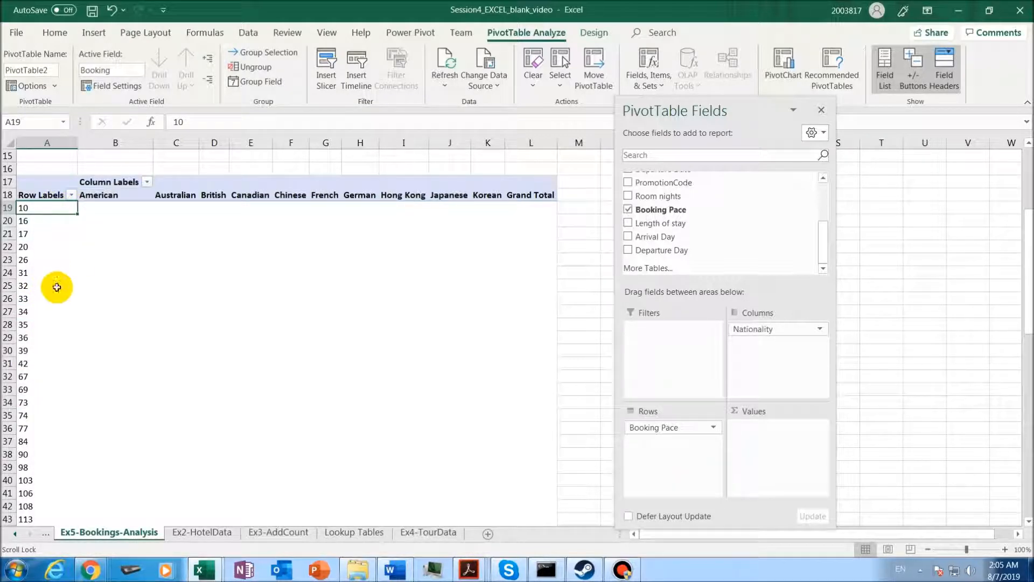
{"action": "right_click", "coordinate": [60, 207]}
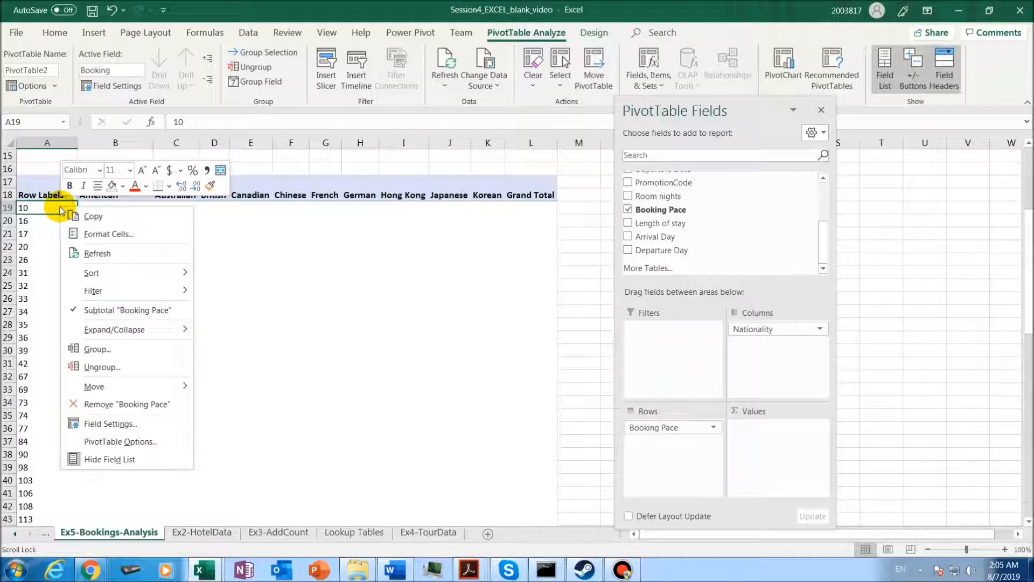
{"action": "left_click", "coordinate": [127, 350]}
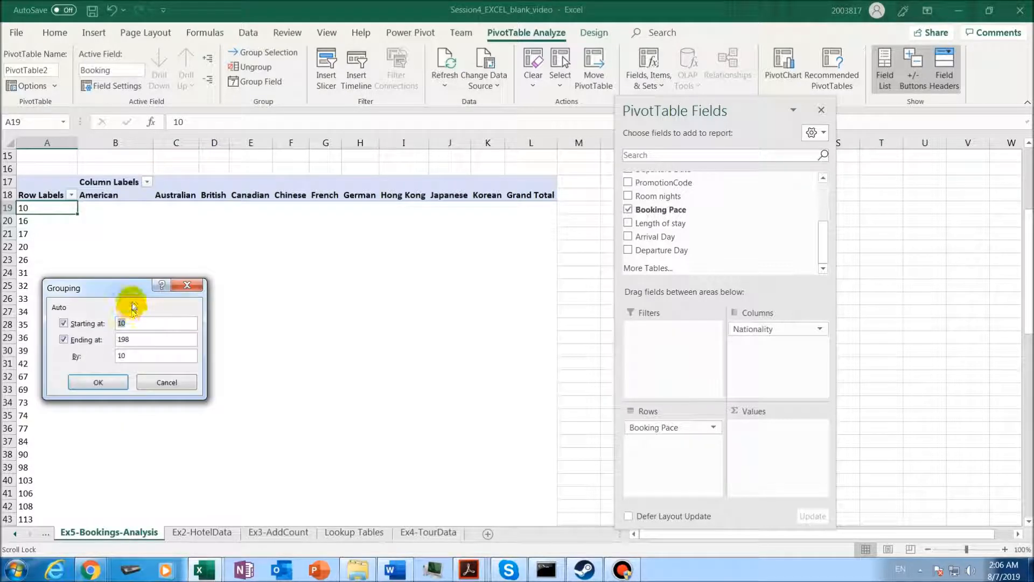
{"action": "left_click_drag", "start_coordinate": [129, 276], "coordinate": [291, 251]}
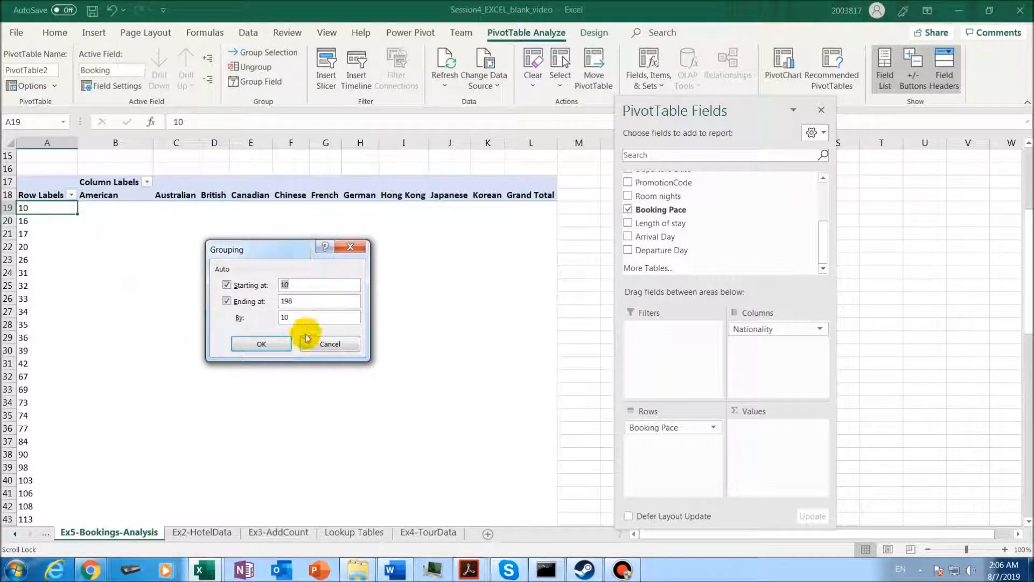
{"action": "double_click", "coordinate": [297, 316]}
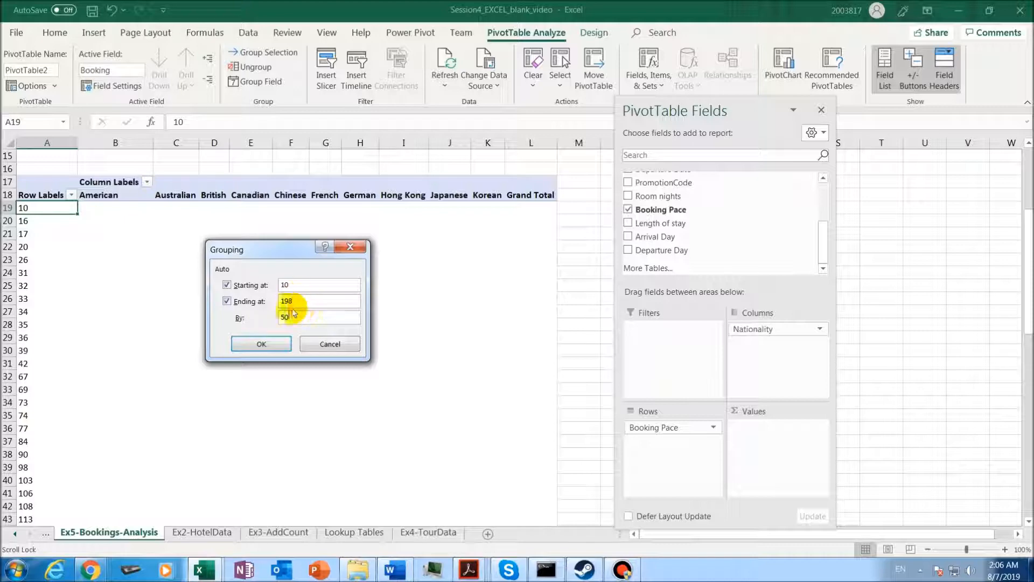
{"action": "type", "text": ","}
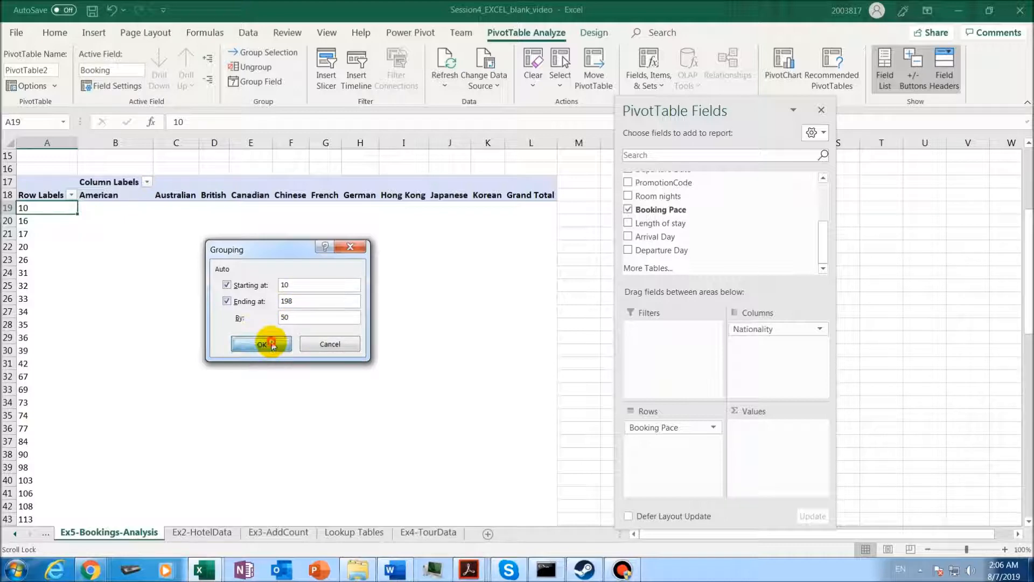
{"action": "left_click", "coordinate": [272, 345]}
Examine the grouped Booking Pace ranges in the row labels of the second PivotTable.
{"action": "left_click", "coordinate": [62, 224]}
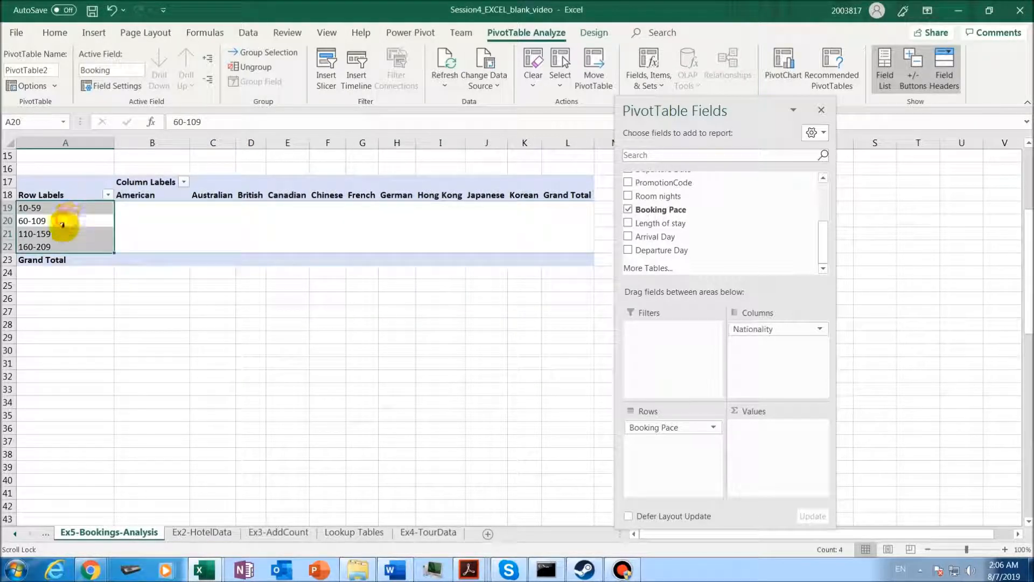
{"action": "left_click", "coordinate": [64, 206]}
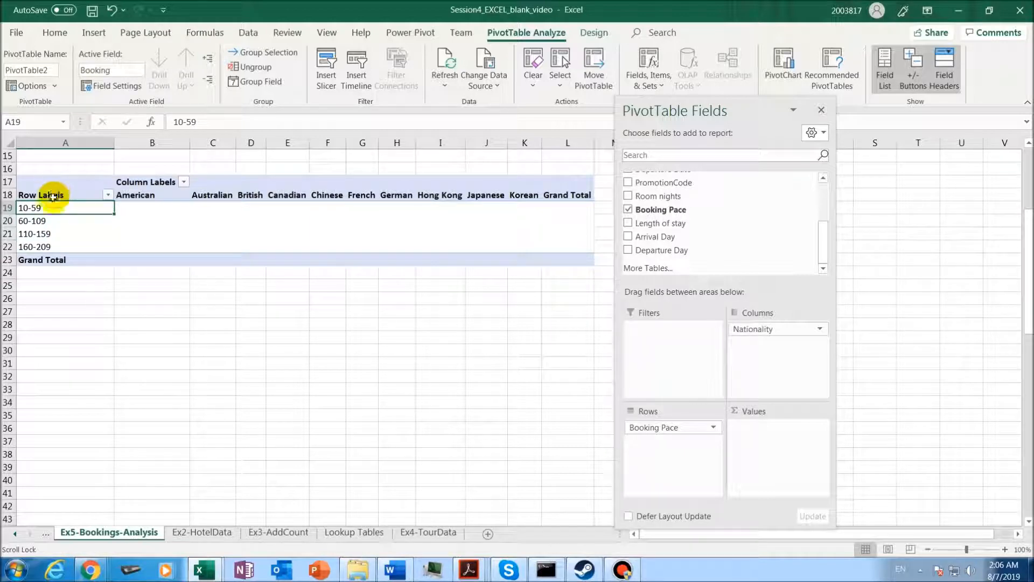
{"action": "left_click", "coordinate": [72, 221]}
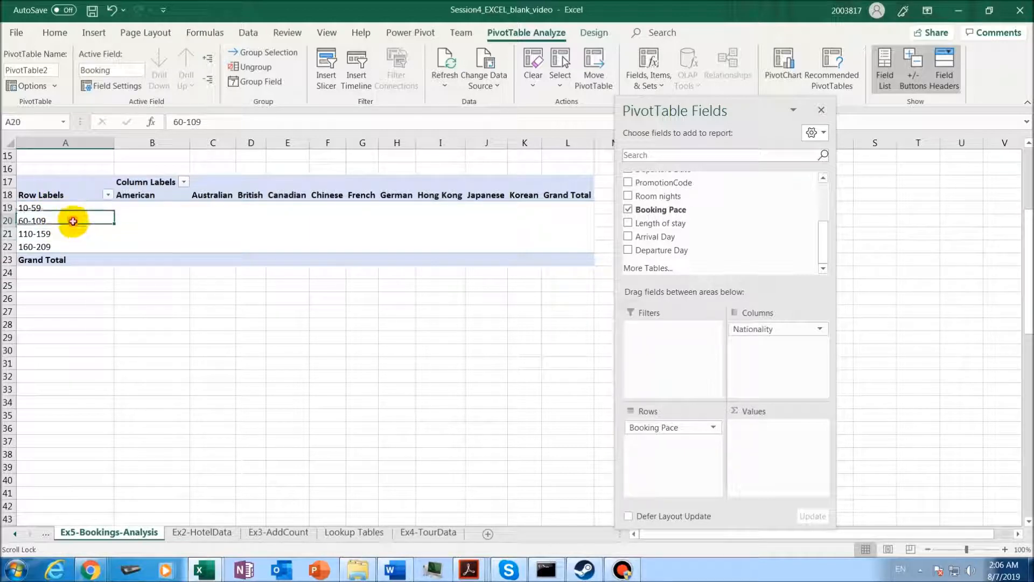
{"action": "left_click", "coordinate": [68, 233]}
{"action": "left_click", "coordinate": [66, 243]}
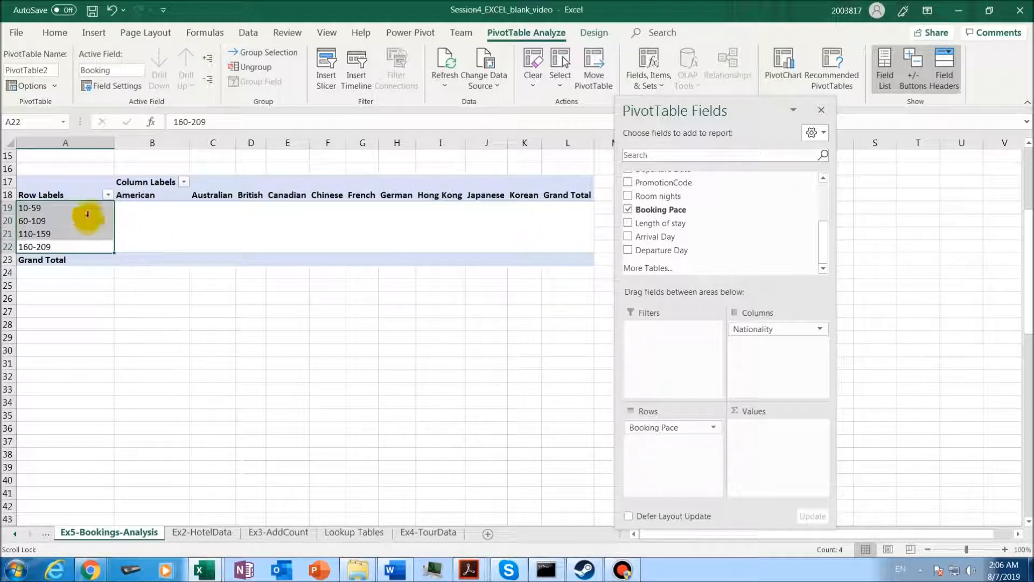
{"action": "left_click", "coordinate": [74, 232]}
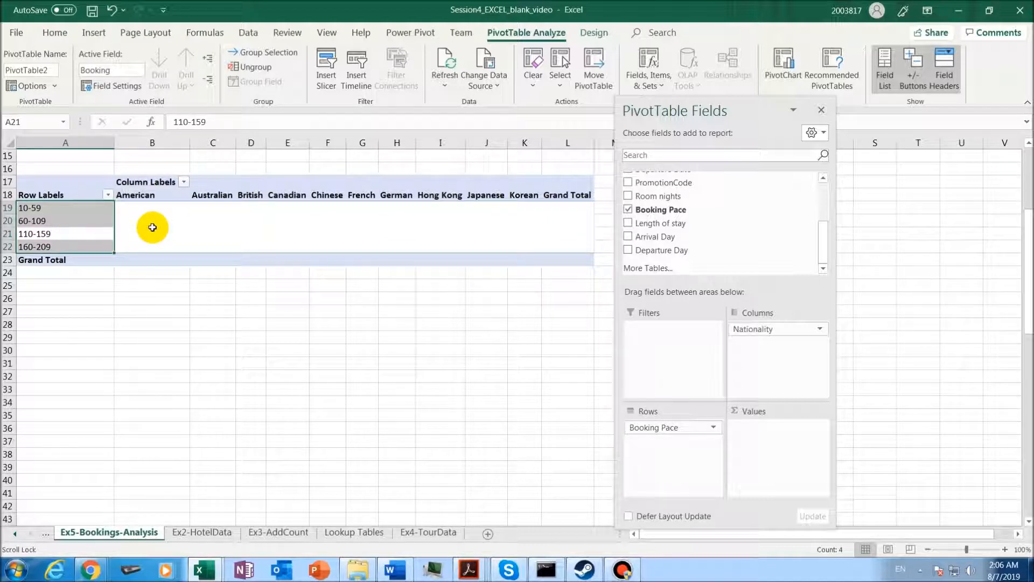
Add Booking ID to the values of the Booking Pace by Nationality PivotTable.
{"action": "left_click", "coordinate": [183, 209]}
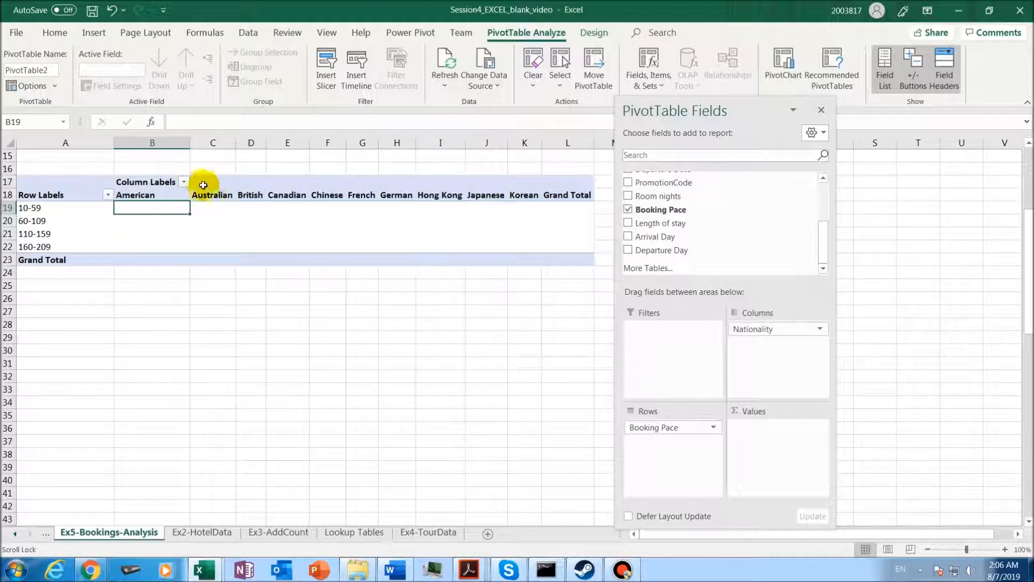
{"action": "left_click", "coordinate": [141, 196]}
{"action": "left_click_drag", "start_coordinate": [824, 234], "coordinate": [833, 192]}
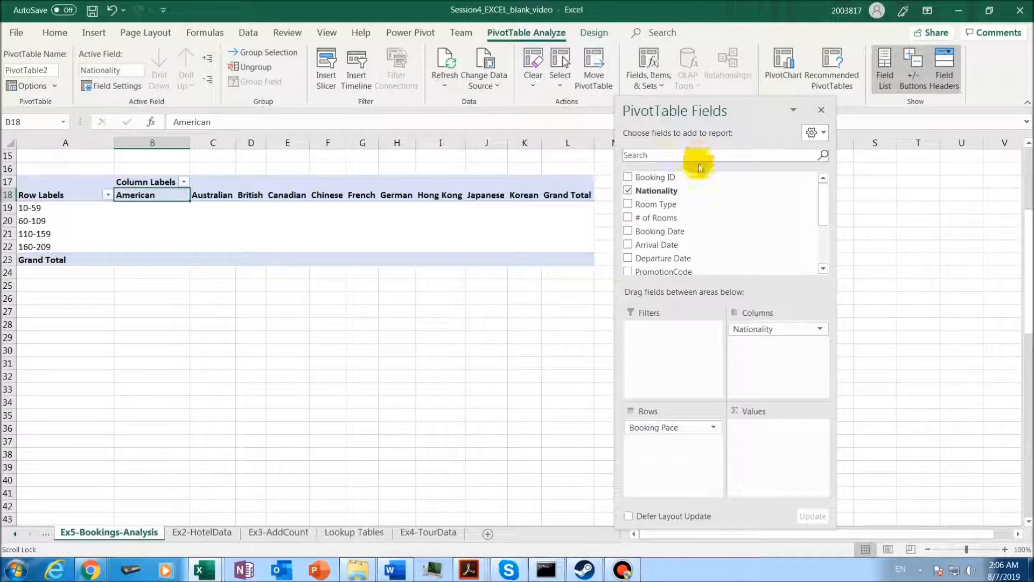
{"action": "left_click", "coordinate": [628, 177]}
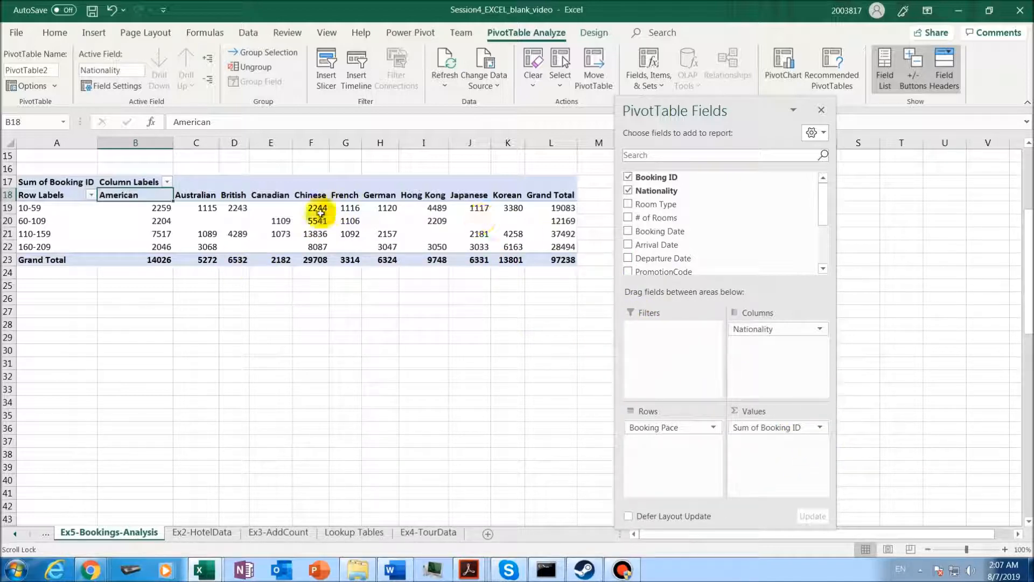
Summarize the Booking ID values by Count in the Booking Pace by Nationality PivotTable.
{"action": "left_click", "coordinate": [196, 222]}
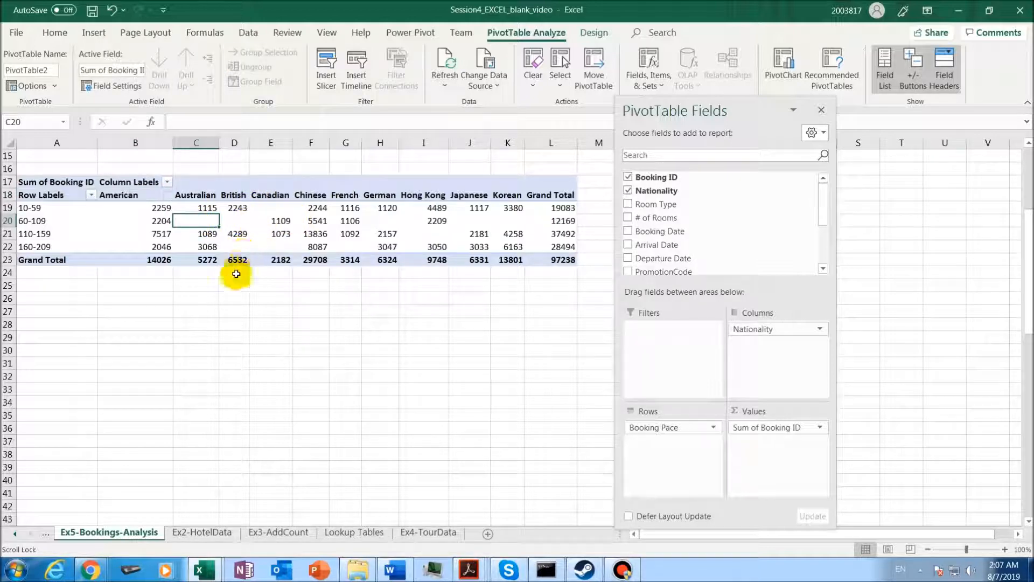
{"action": "right_click", "coordinate": [210, 224]}
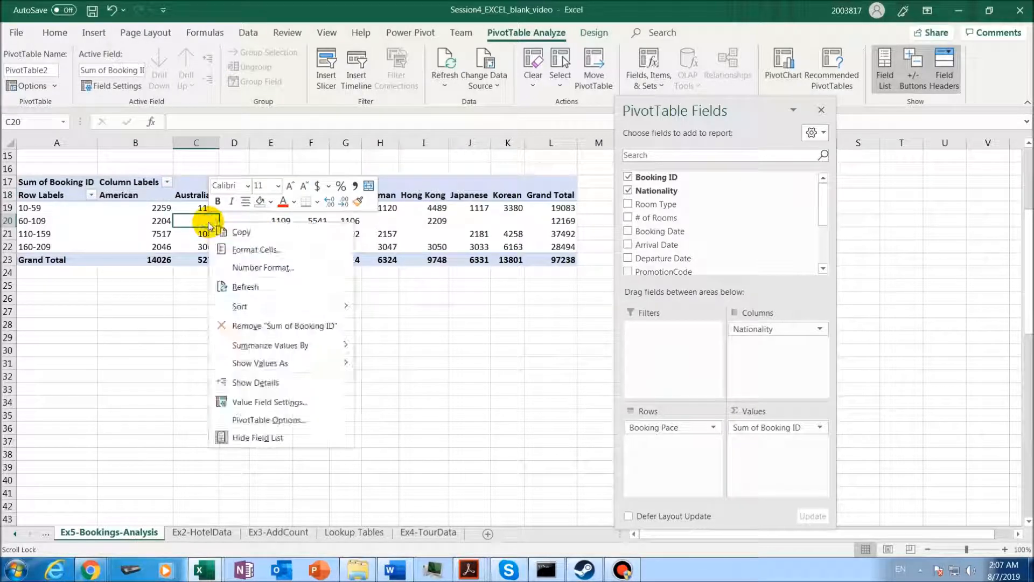
{"action": "mouse_move", "coordinate": [323, 343]}
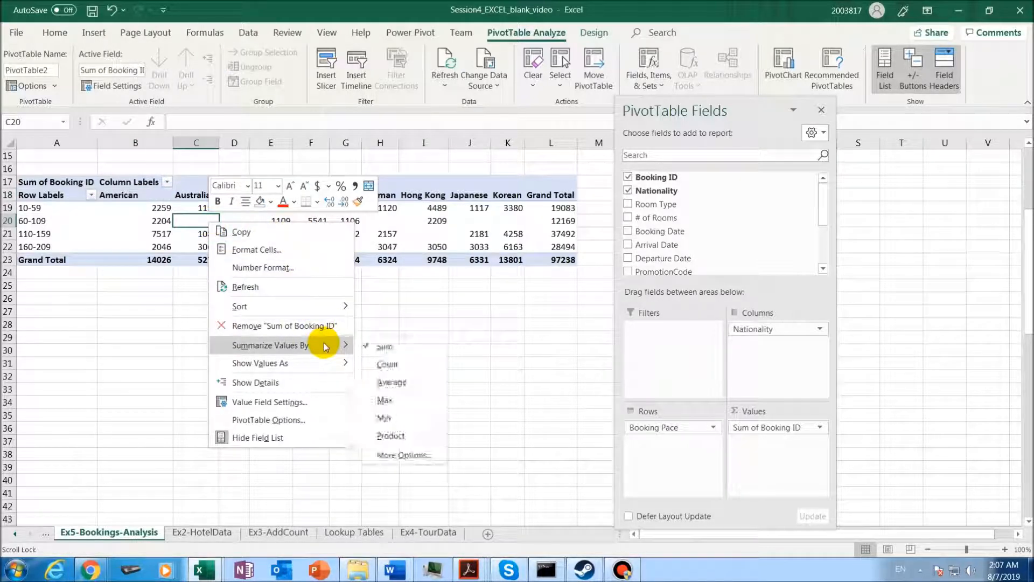
{"action": "left_click", "coordinate": [381, 365]}
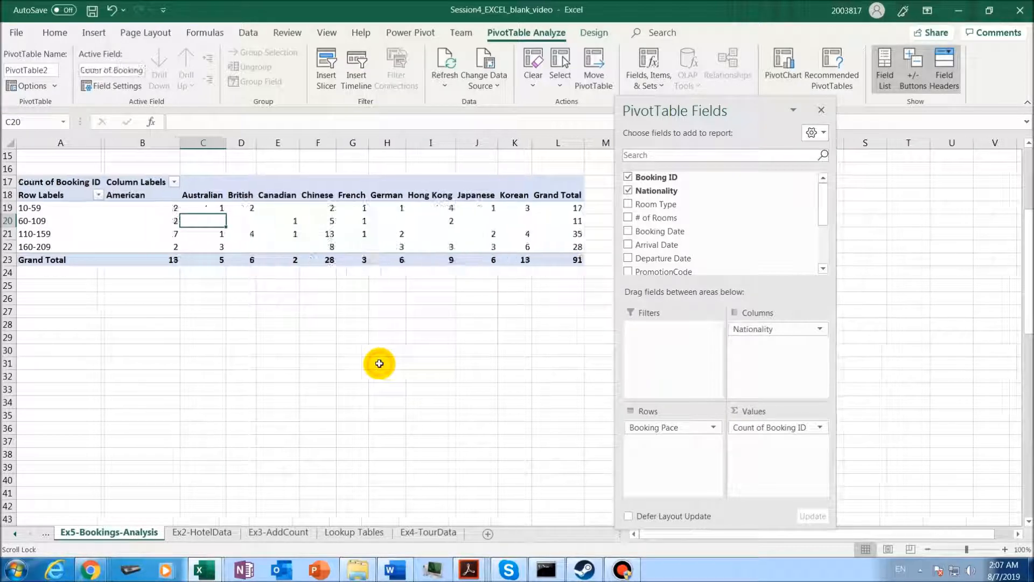
Compare the Booking Pace PivotTable with the Bookings by Nationality and Booking Pace table in the Acrobat report, and return to Excel.
{"action": "left_click", "coordinate": [329, 222]}
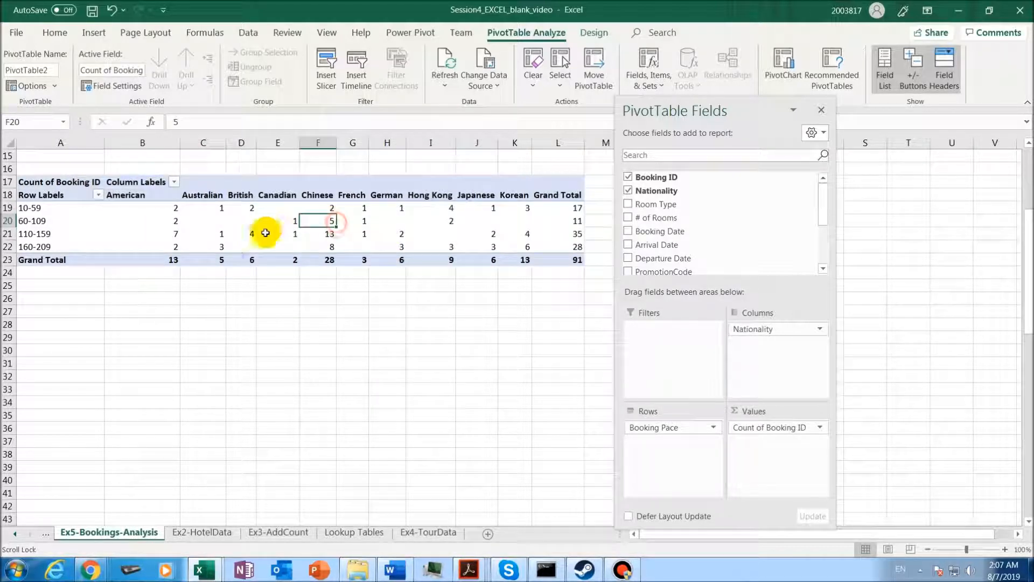
{"action": "left_click", "coordinate": [43, 209]}
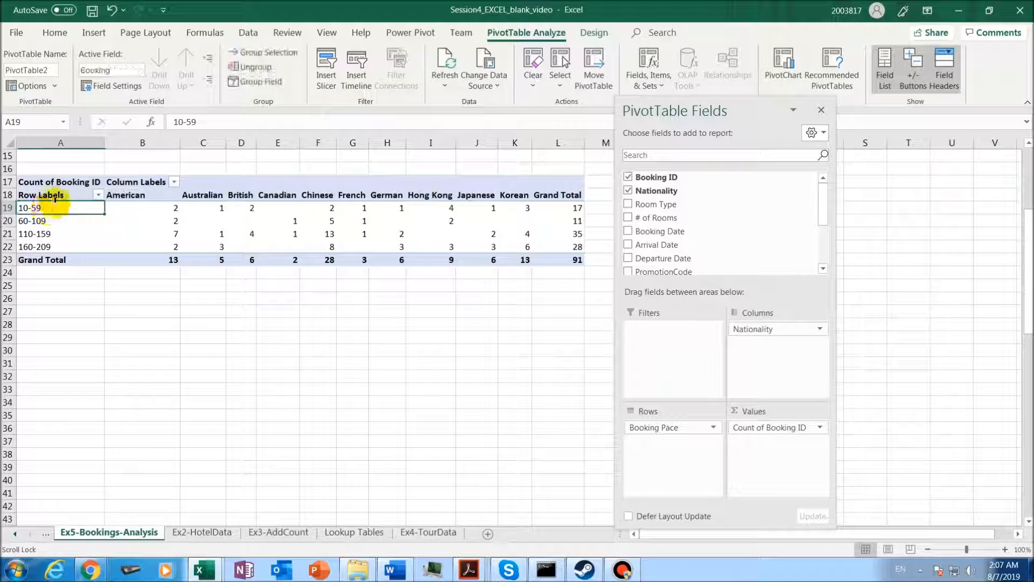
{"action": "left_click", "coordinate": [147, 199]}
{"action": "key", "text": "alt+Tab"}
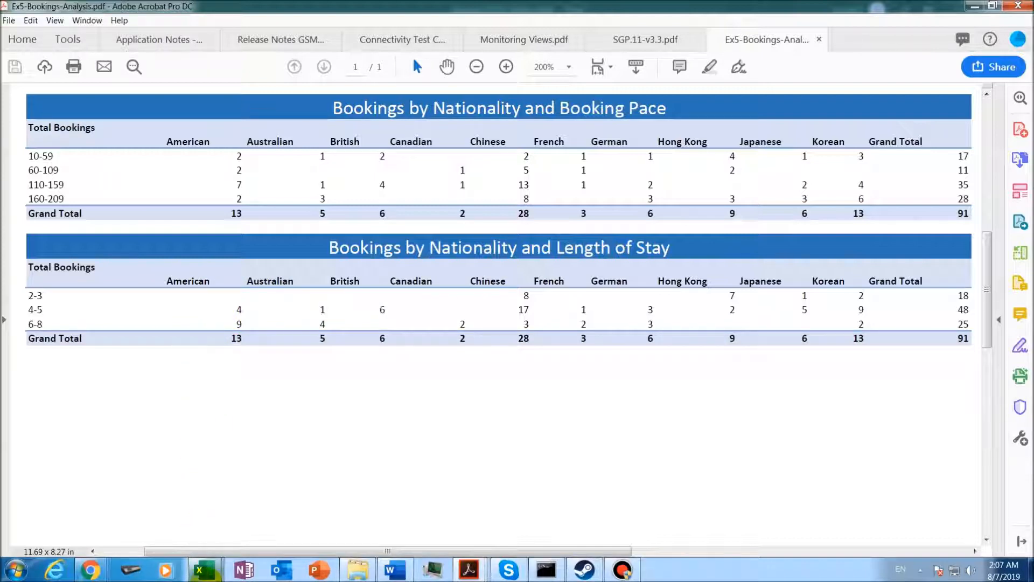
{"action": "left_click", "coordinate": [205, 570]}
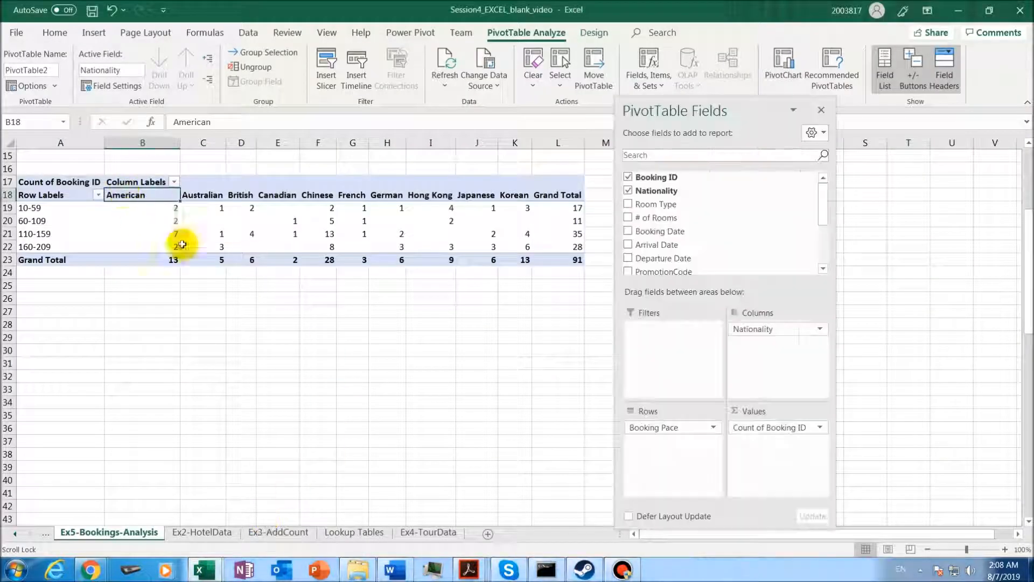
Create a third PivotTable from the Ex2-HotelData range A4:M95, placed at cell A29 of the Ex5-Bookings-Analysis sheet.
{"action": "left_click", "coordinate": [73, 289]}
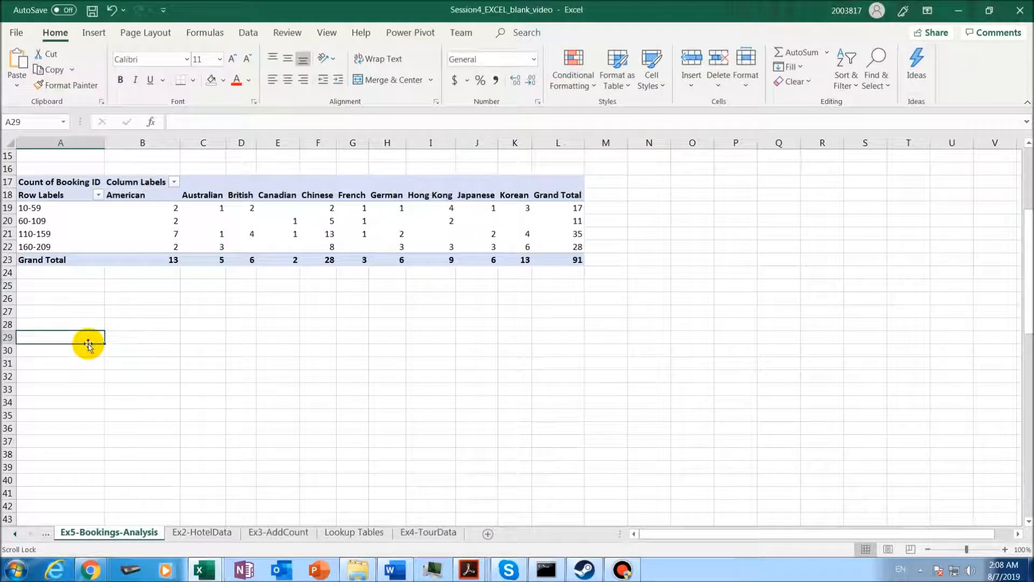
{"action": "left_click", "coordinate": [203, 532]}
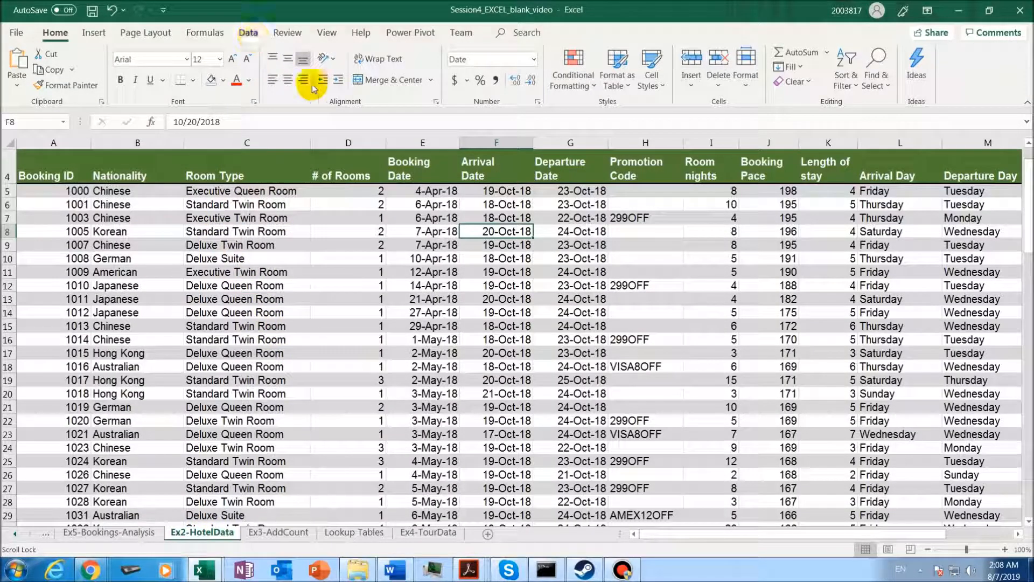
{"action": "left_click", "coordinate": [314, 232]}
{"action": "left_click", "coordinate": [289, 270]}
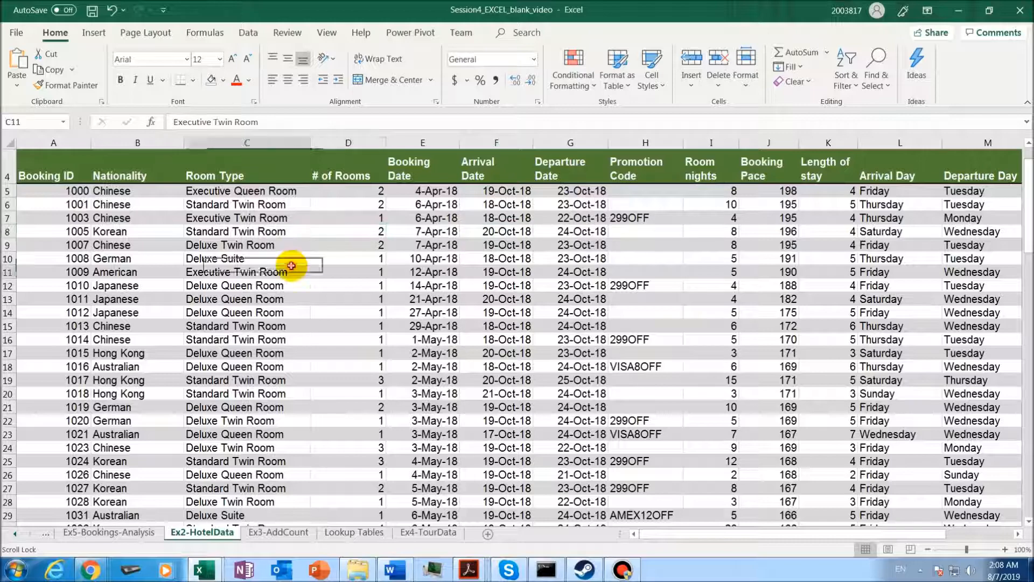
{"action": "left_click", "coordinate": [242, 219]}
{"action": "left_click", "coordinate": [397, 246]}
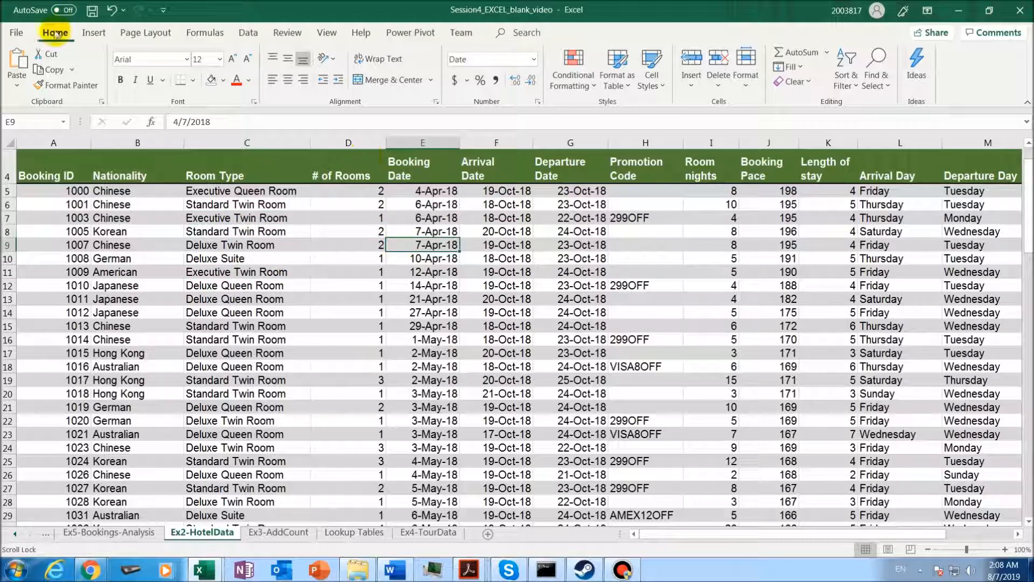
{"action": "left_click", "coordinate": [93, 32]}
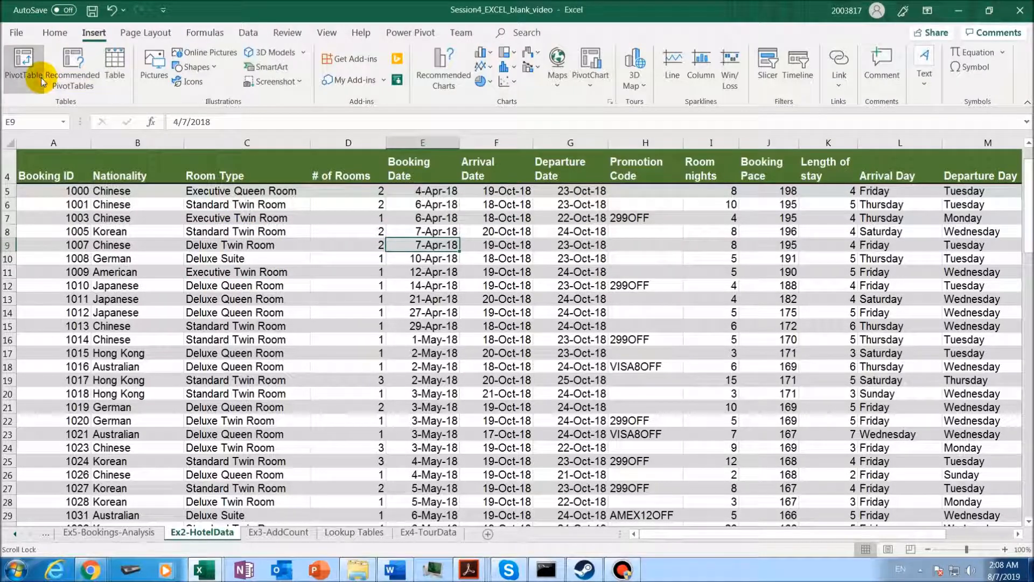
{"action": "left_click", "coordinate": [23, 70]}
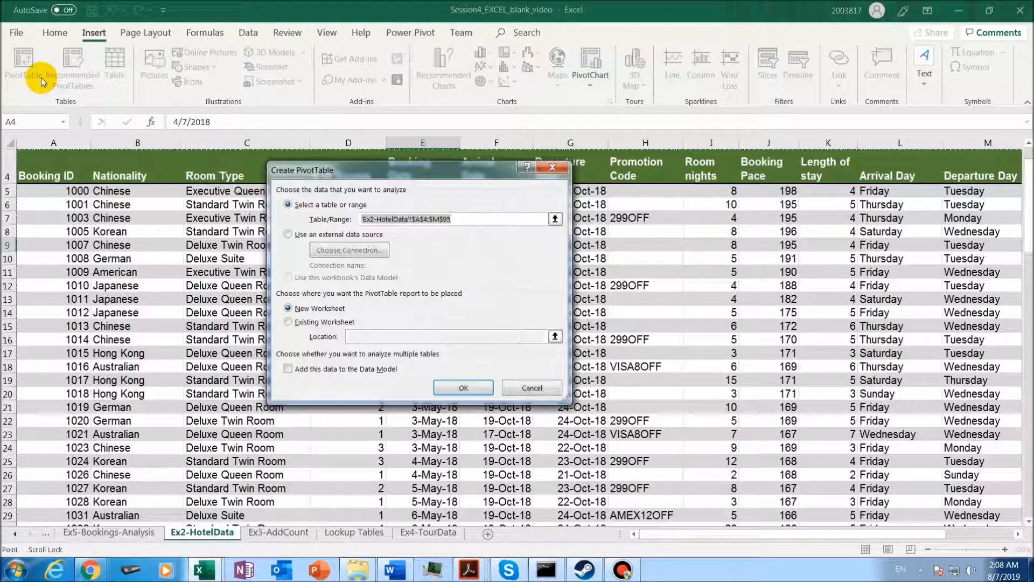
{"action": "left_click", "coordinate": [334, 322]}
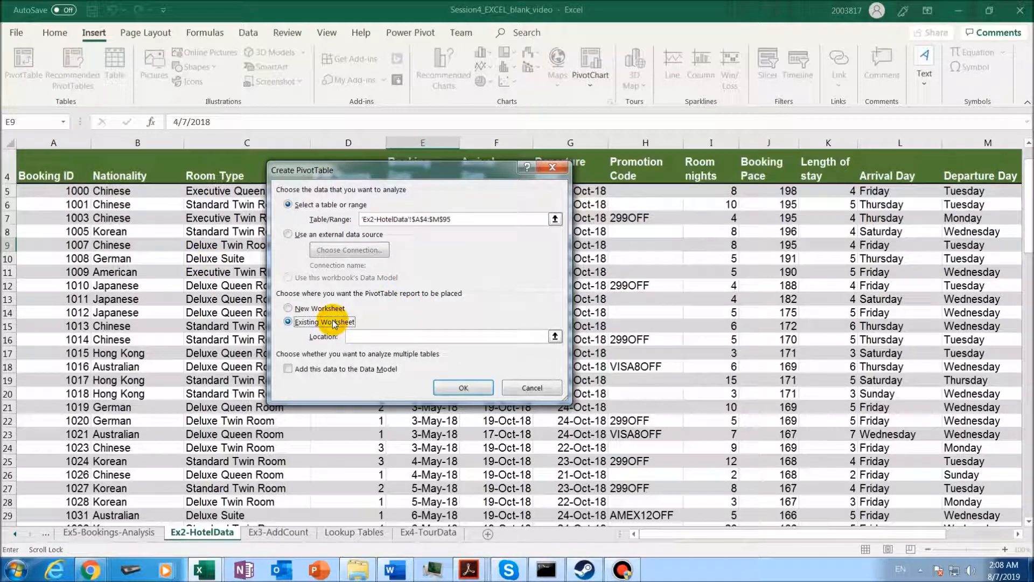
{"action": "left_click", "coordinate": [372, 339]}
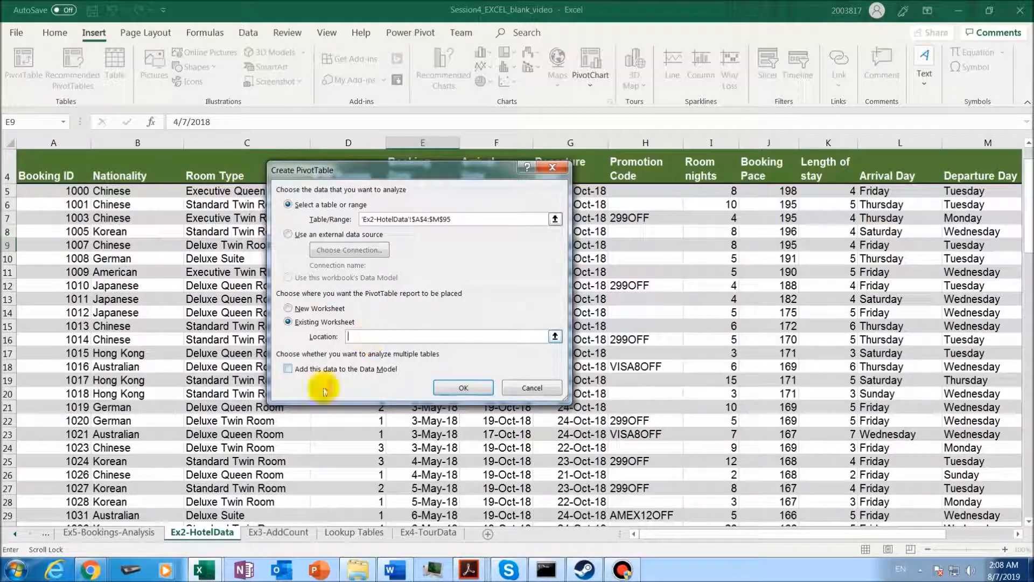
{"action": "left_click", "coordinate": [125, 534]}
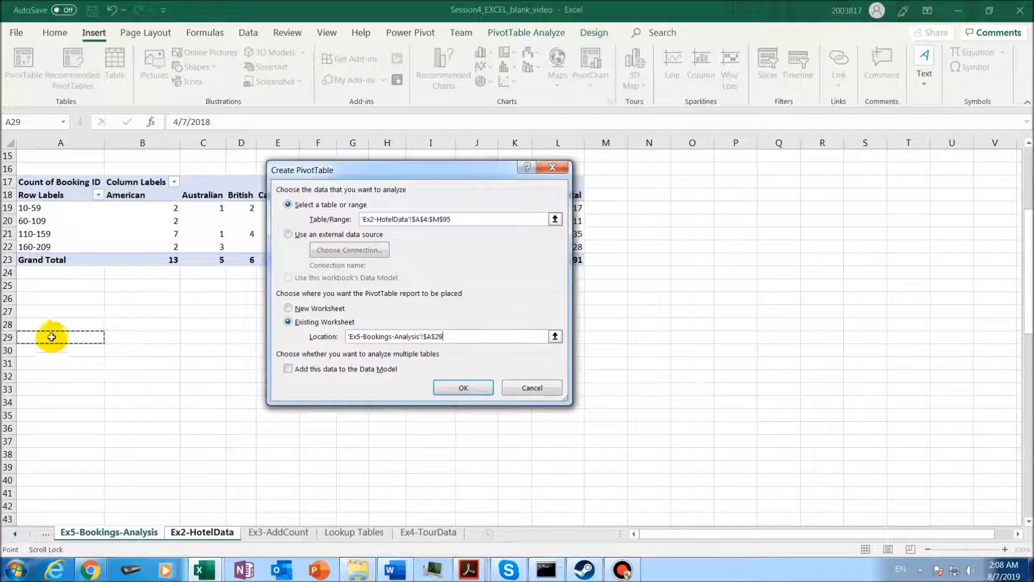
{"action": "left_click", "coordinate": [456, 387]}
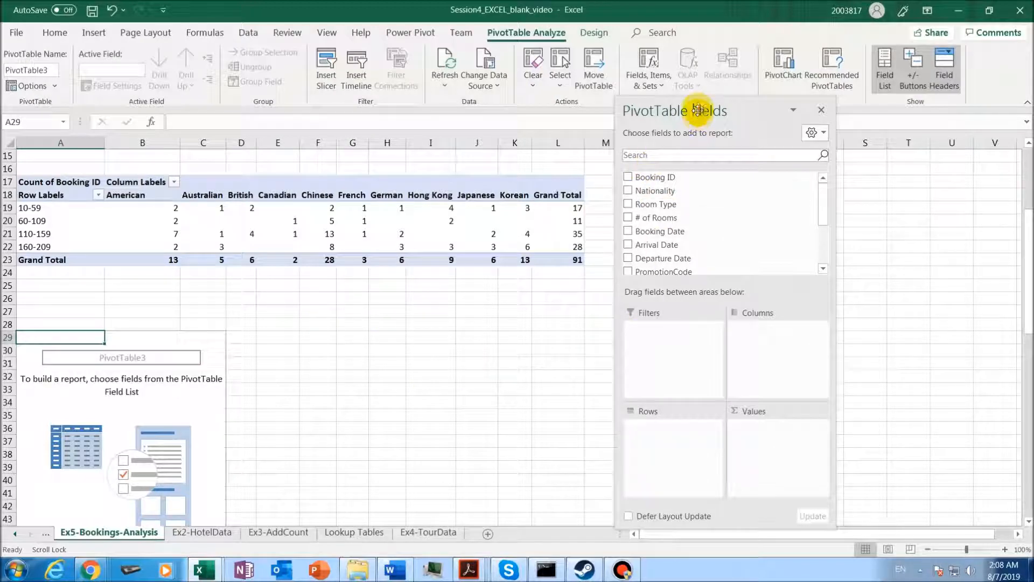
Lay out the third PivotTable with Nationality as columns and Length of stay as rows.
{"action": "left_click_drag", "start_coordinate": [707, 111], "coordinate": [604, 114]}
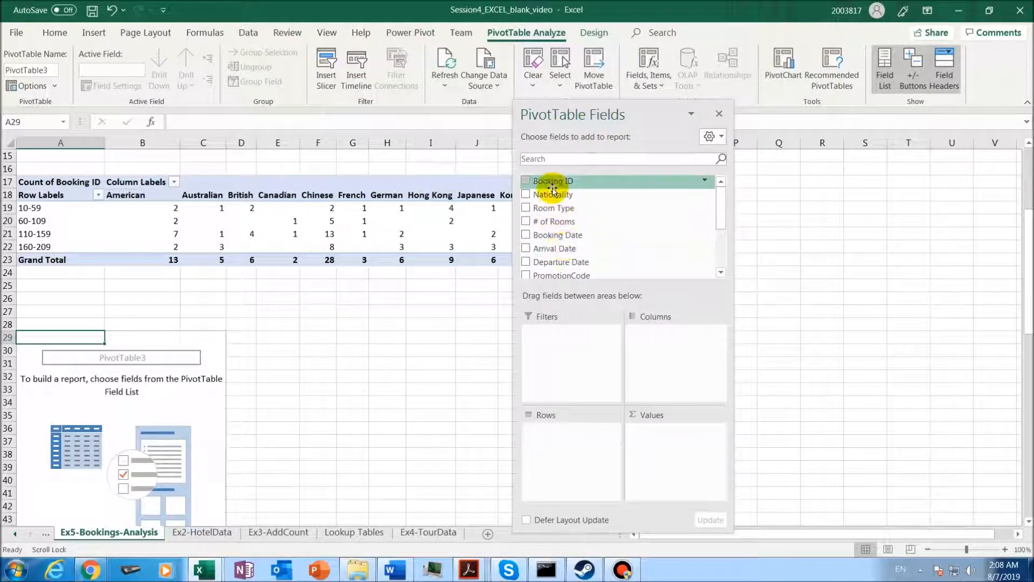
{"action": "left_click_drag", "start_coordinate": [550, 194], "coordinate": [661, 333]}
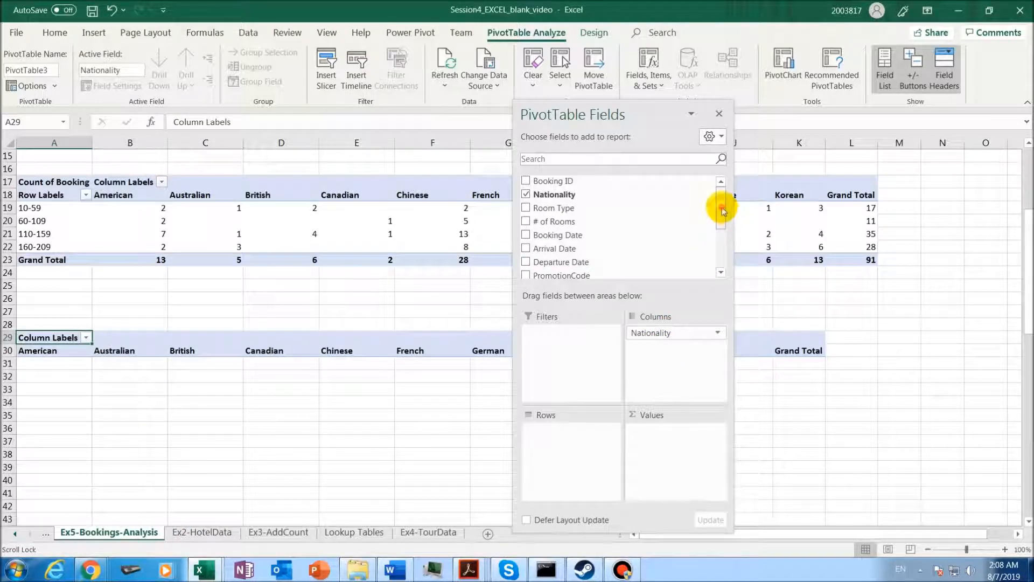
{"action": "left_click_drag", "start_coordinate": [723, 211], "coordinate": [725, 252]}
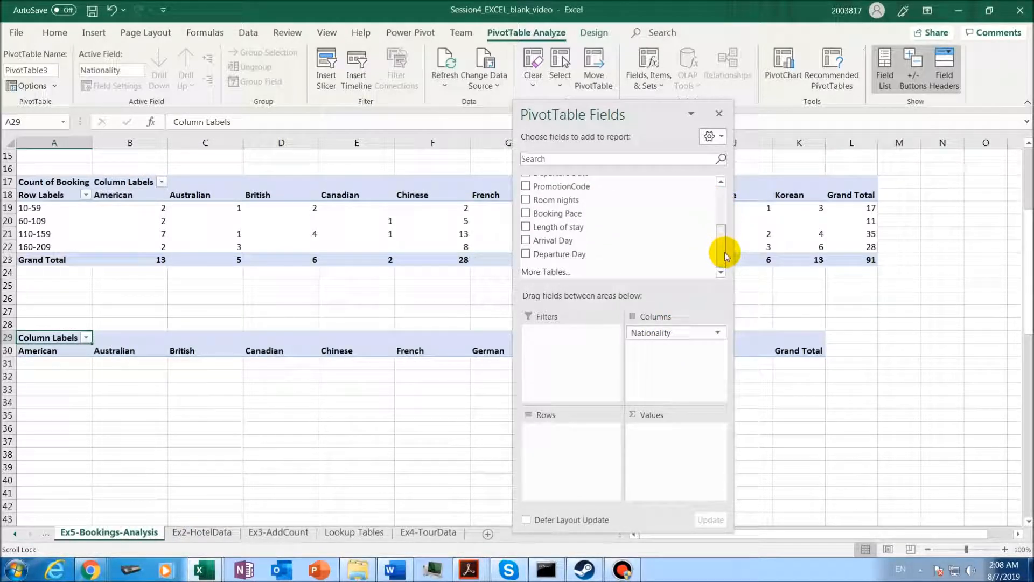
{"action": "left_click_drag", "start_coordinate": [558, 230], "coordinate": [566, 439]}
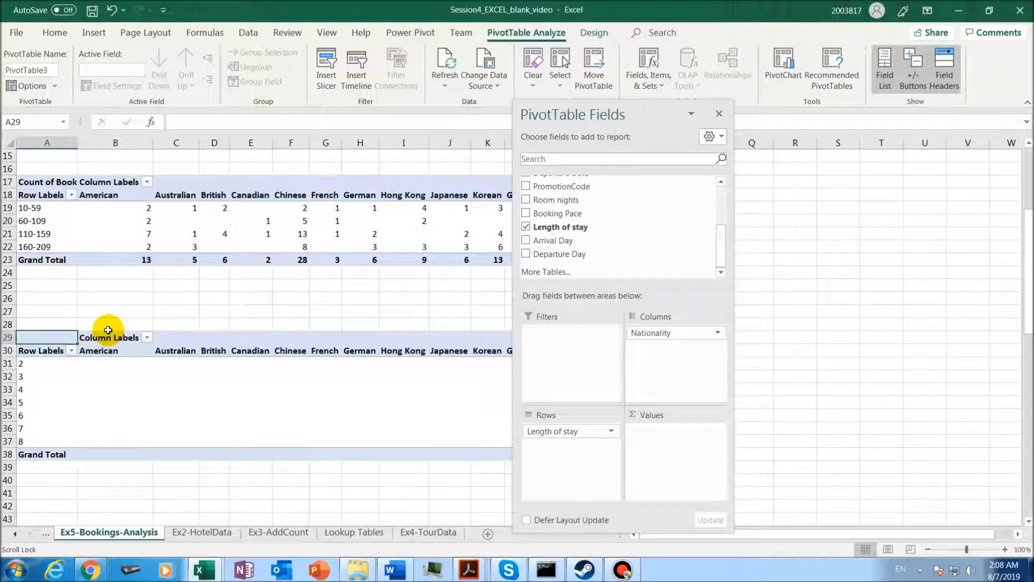
Group the Length of stay row labels by 2, keeping the automatic start of 2 and end of 8.
{"action": "left_click", "coordinate": [24, 364]}
{"action": "left_click", "coordinate": [44, 439]}
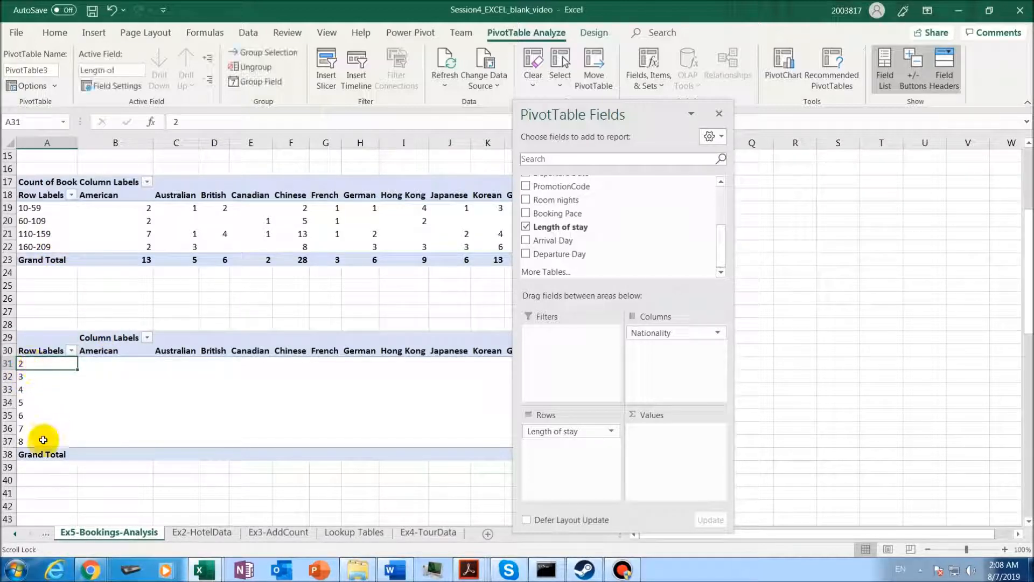
{"action": "left_click", "coordinate": [46, 377]}
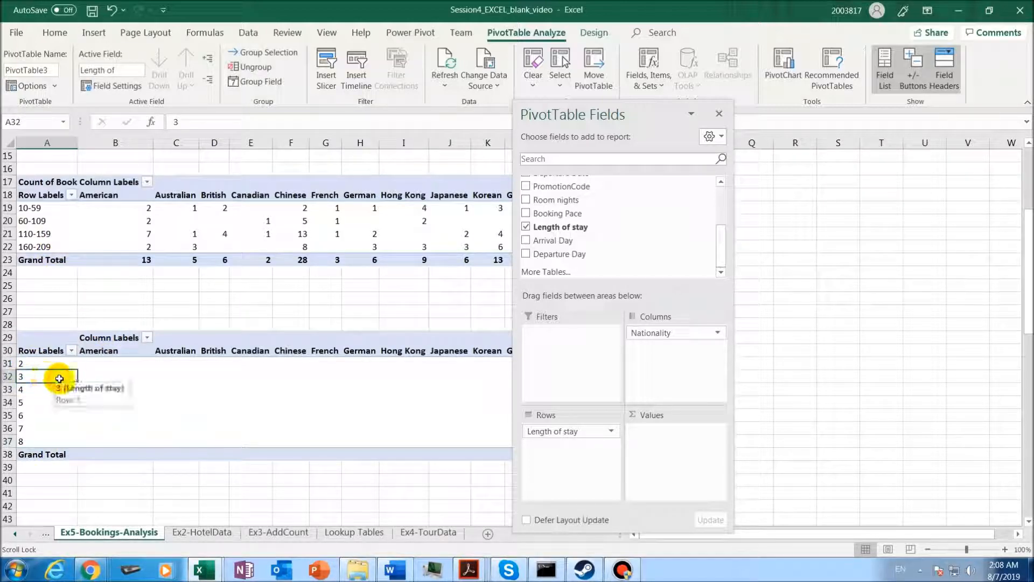
{"action": "right_click", "coordinate": [58, 377]}
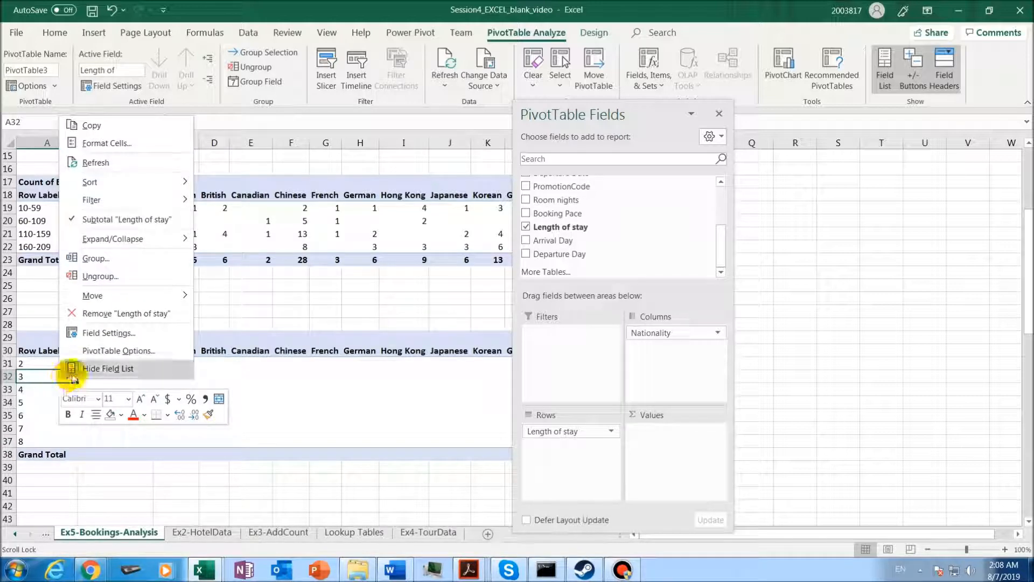
{"action": "left_click", "coordinate": [130, 259]}
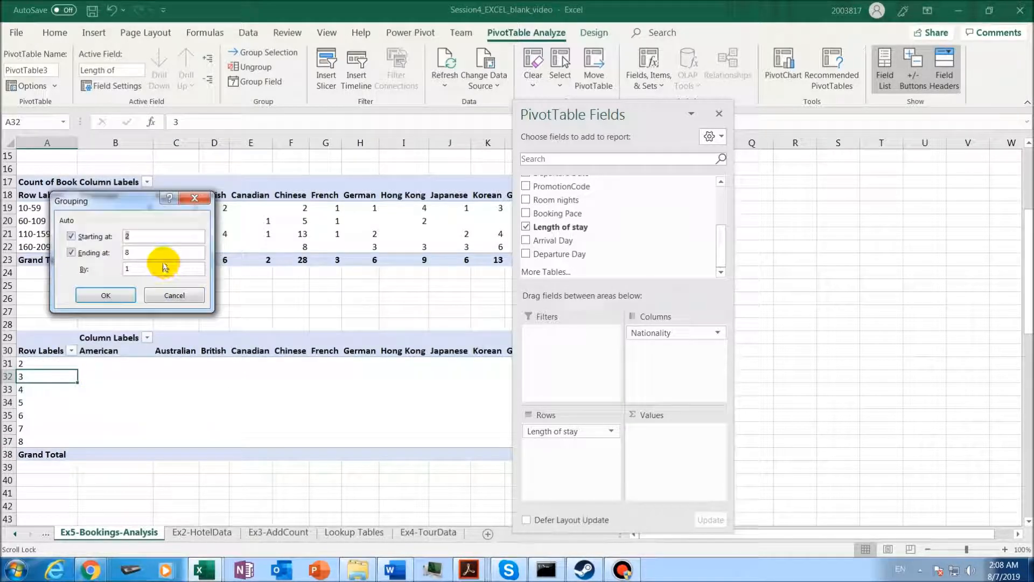
{"action": "left_click", "coordinate": [157, 269]}
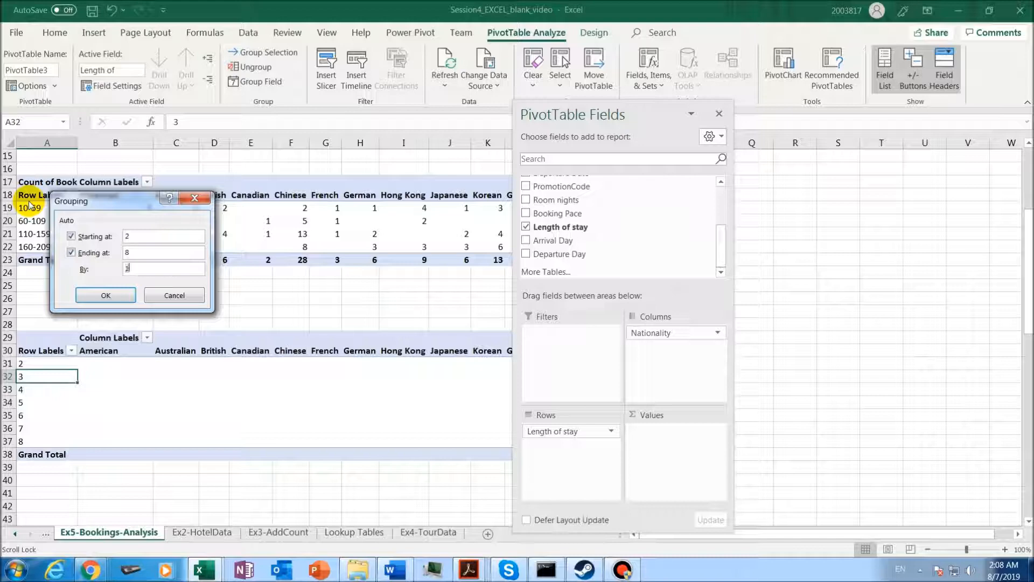
{"action": "left_click", "coordinate": [104, 295]}
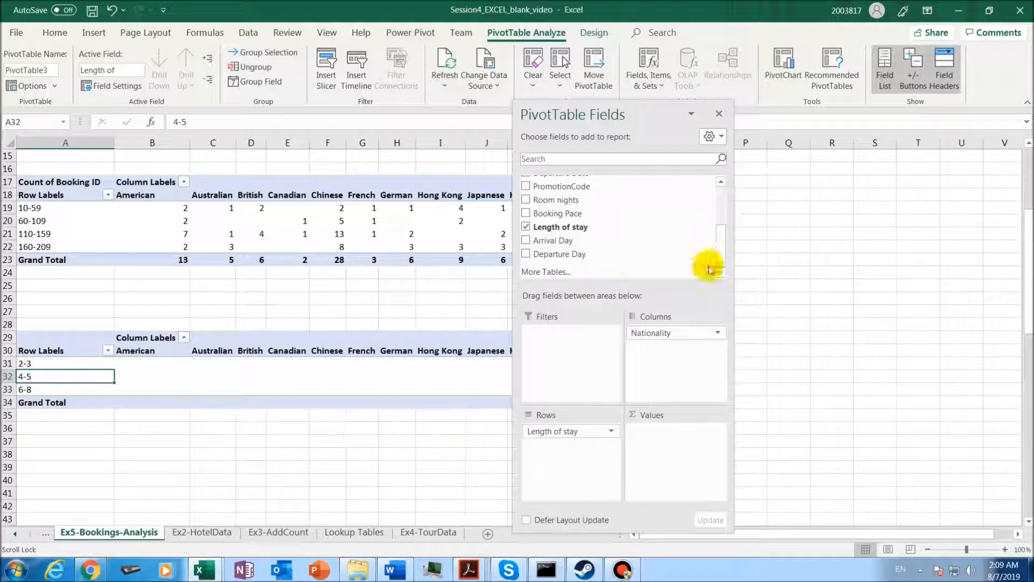
Add Booking ID to the values of the Length of stay PivotTable and summarize it by Count.
{"action": "left_click_drag", "start_coordinate": [721, 233], "coordinate": [720, 196]}
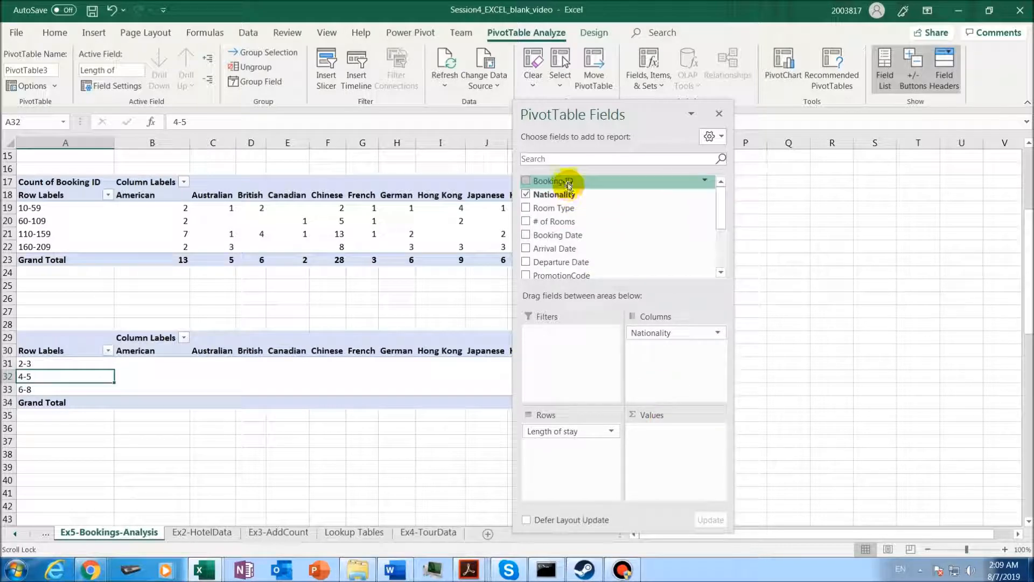
{"action": "left_click", "coordinate": [527, 181]}
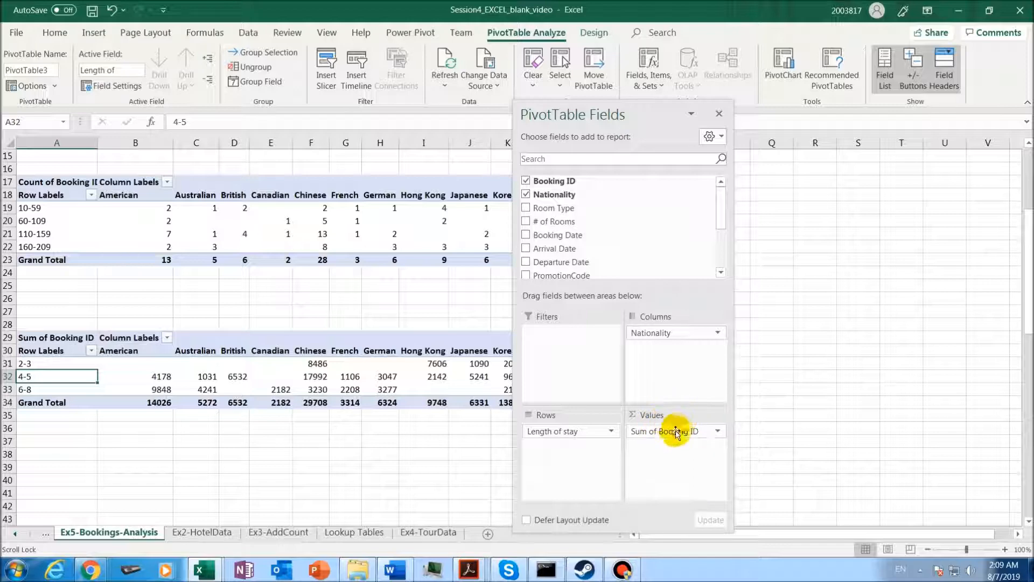
{"action": "left_click", "coordinate": [277, 379]}
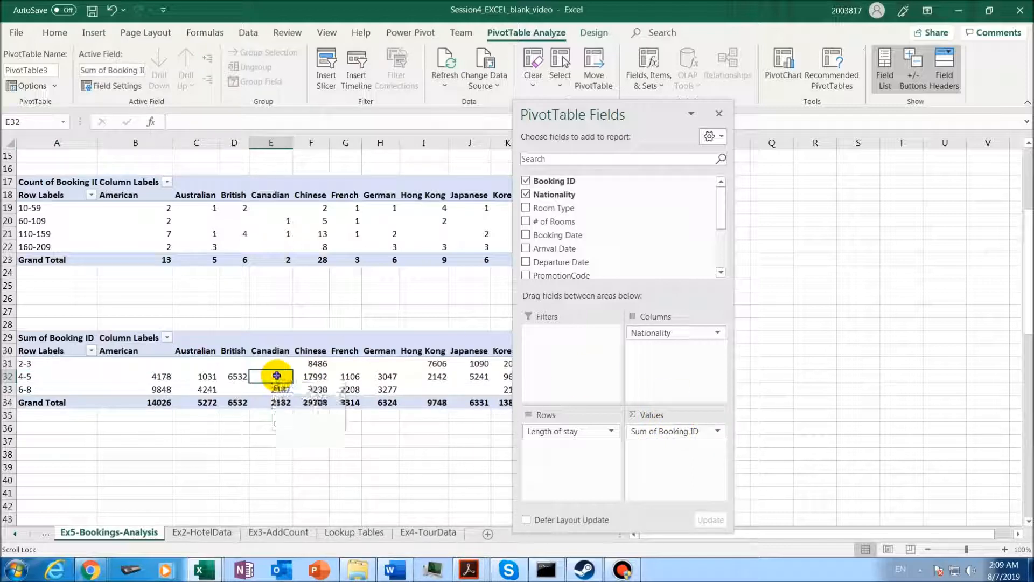
{"action": "right_click", "coordinate": [277, 379]}
{"action": "mouse_move", "coordinate": [372, 273]}
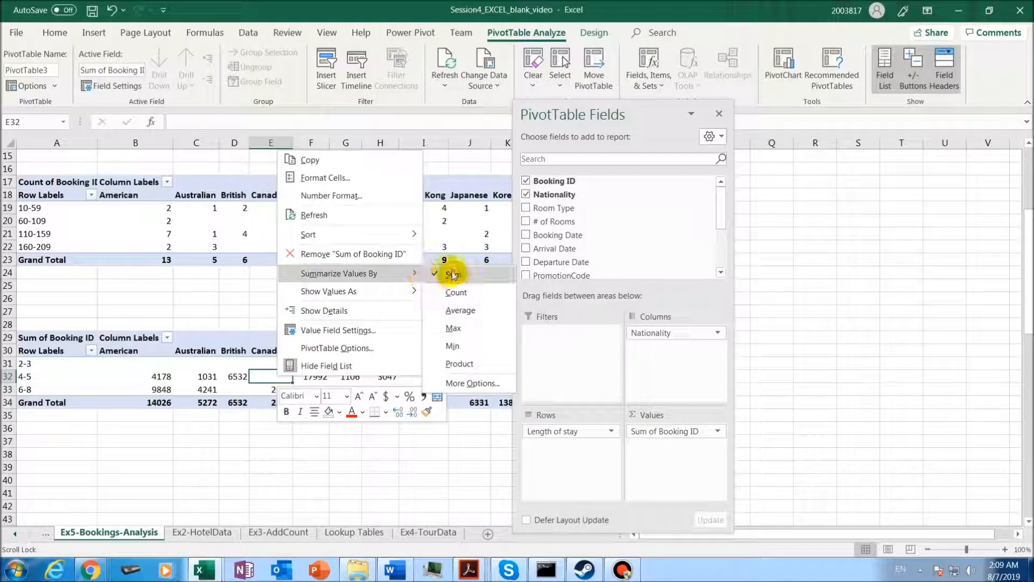
{"action": "left_click", "coordinate": [452, 291]}
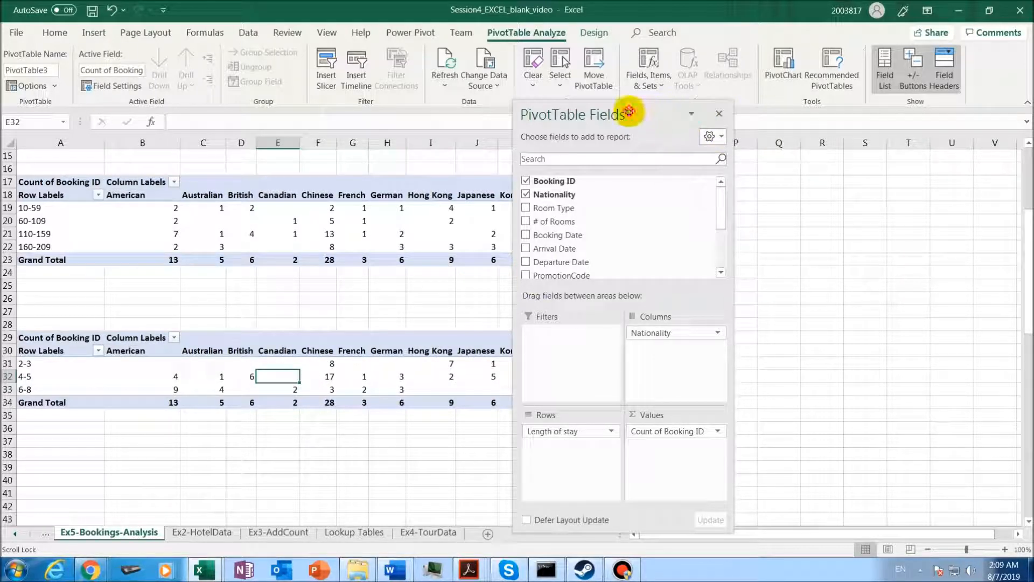
Check the Ex5-Bookings-Analysis report in Acrobat and return to the Session4_EXCEL_blank_video workbook.
{"action": "left_click_drag", "start_coordinate": [629, 112], "coordinate": [884, 311]}
{"action": "key", "text": "alt+Tab"}
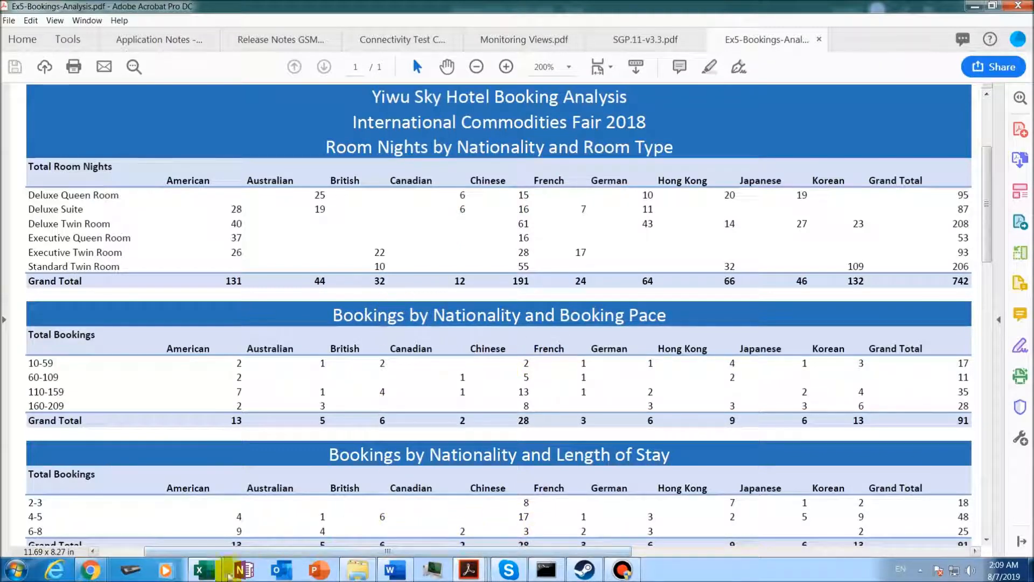
{"action": "mouse_move", "coordinate": [206, 574]}
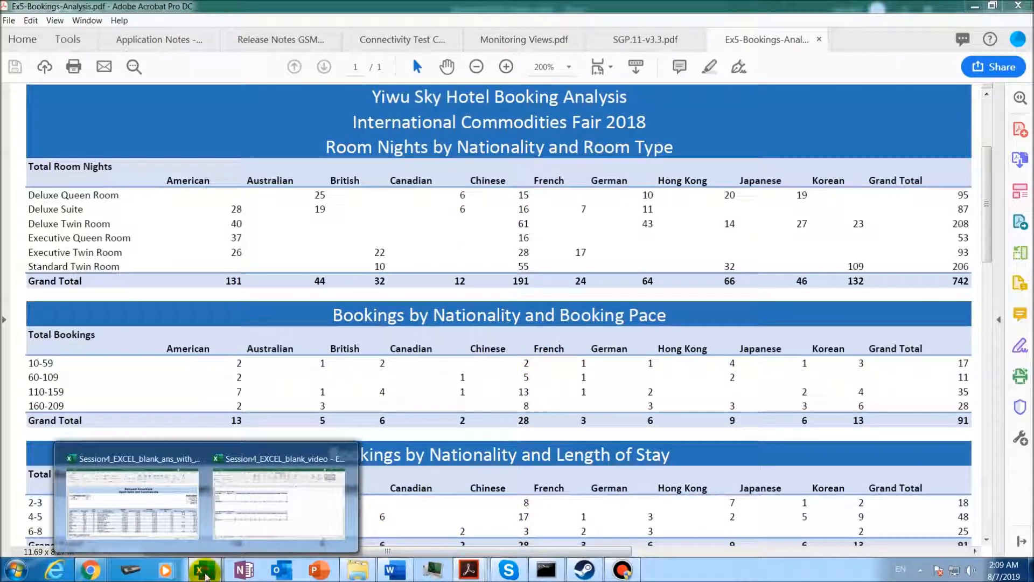
{"action": "left_click", "coordinate": [267, 512]}
Apply the blue style from the first row of the Dark PivotTable styles to the Room Type PivotTable.
{"action": "left_click_drag", "start_coordinate": [1029, 262], "coordinate": [1028, 174]}
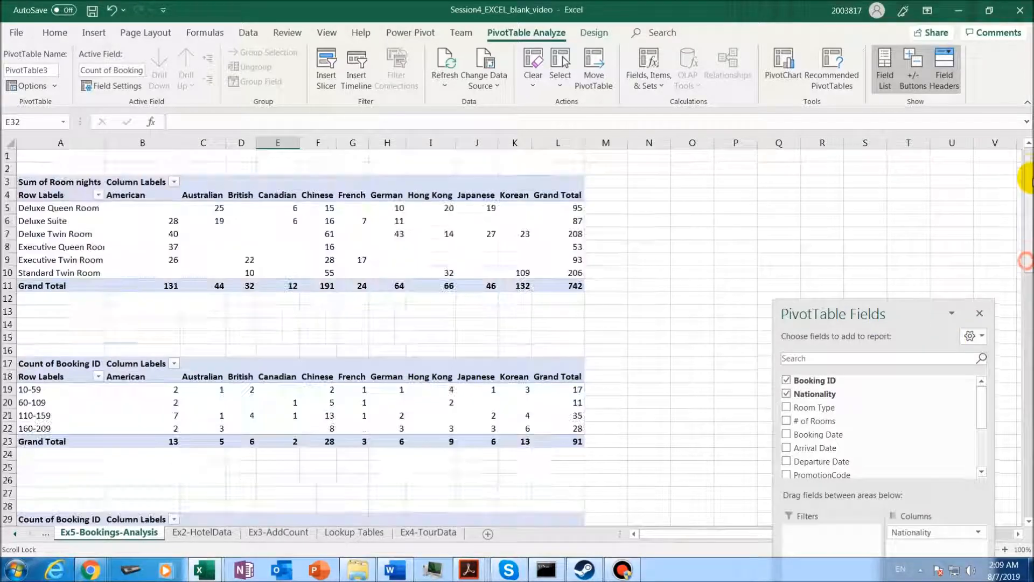
{"action": "left_click", "coordinate": [277, 223]}
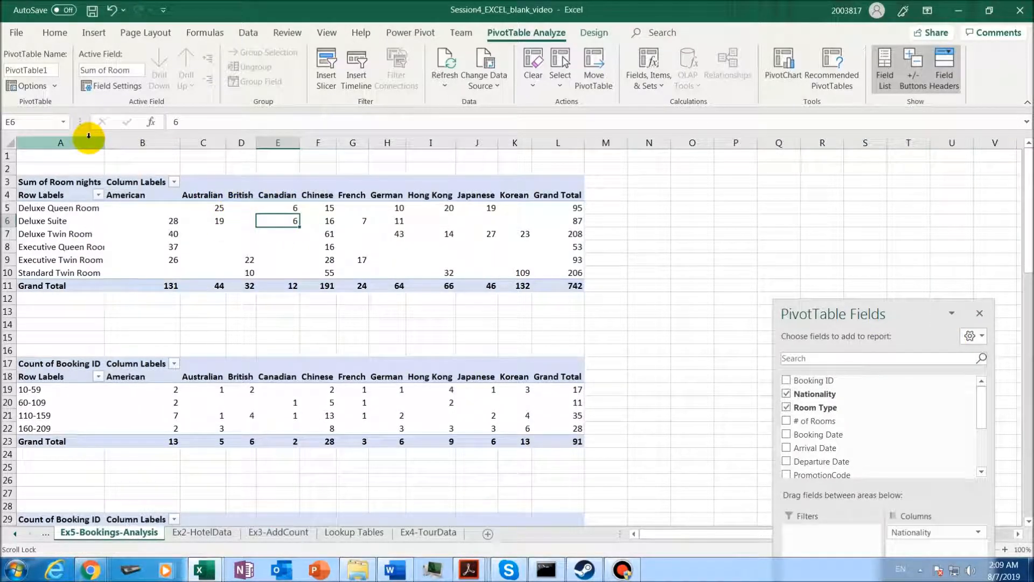
{"action": "left_click", "coordinate": [55, 33]}
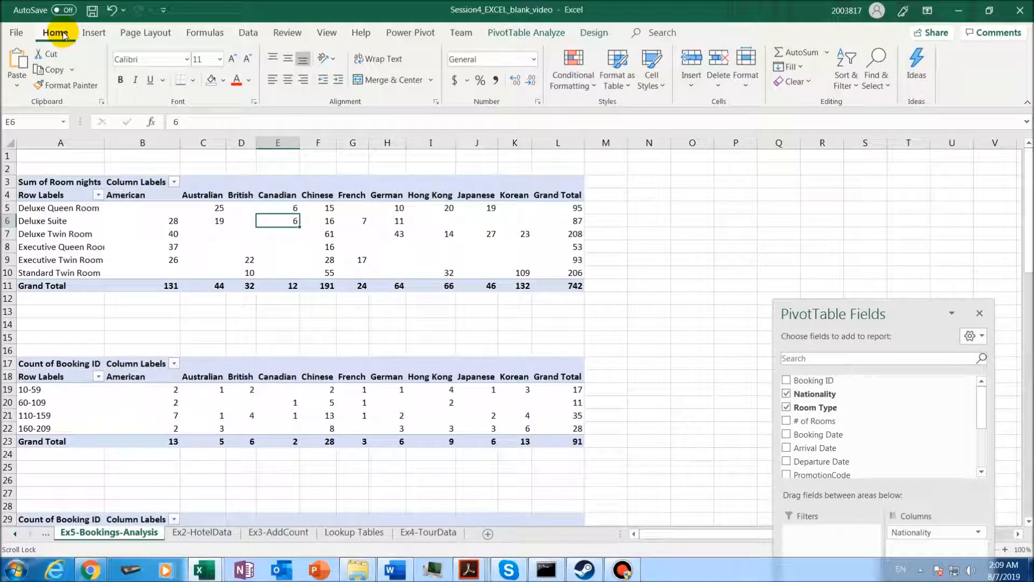
{"action": "left_click", "coordinate": [229, 255]}
{"action": "left_click", "coordinate": [593, 34]}
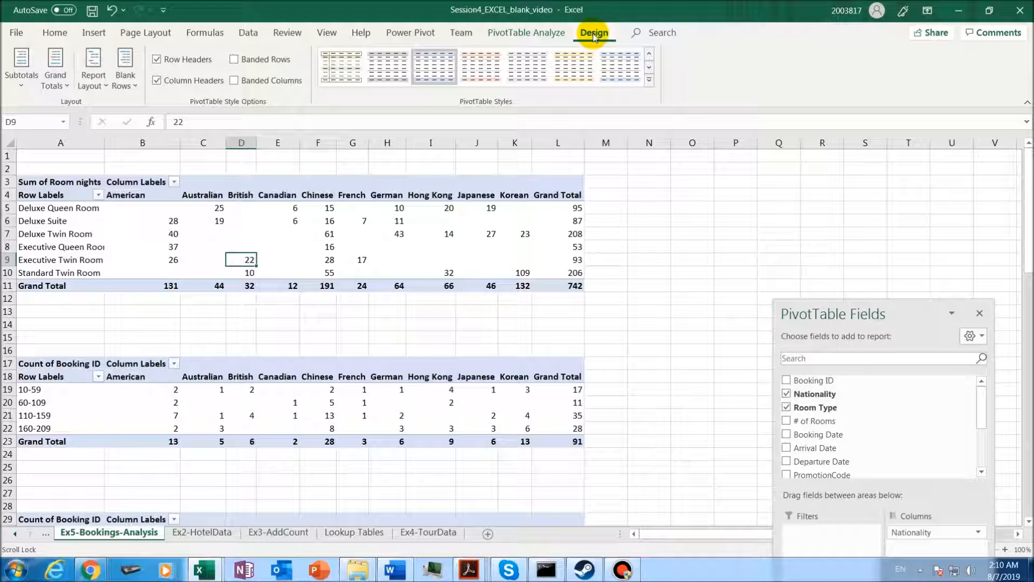
{"action": "left_click", "coordinate": [650, 79]}
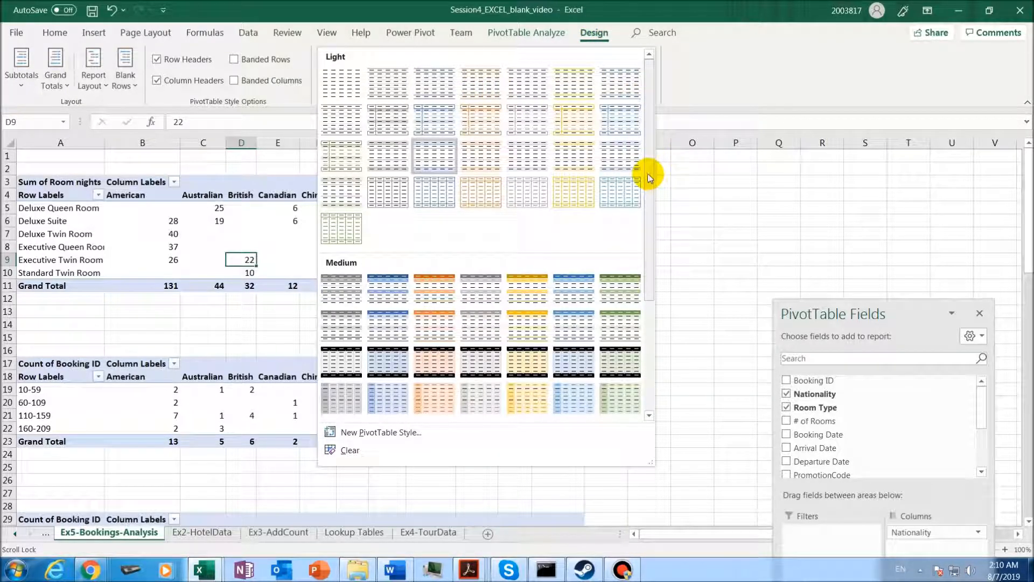
{"action": "left_click_drag", "start_coordinate": [648, 178], "coordinate": [670, 292]}
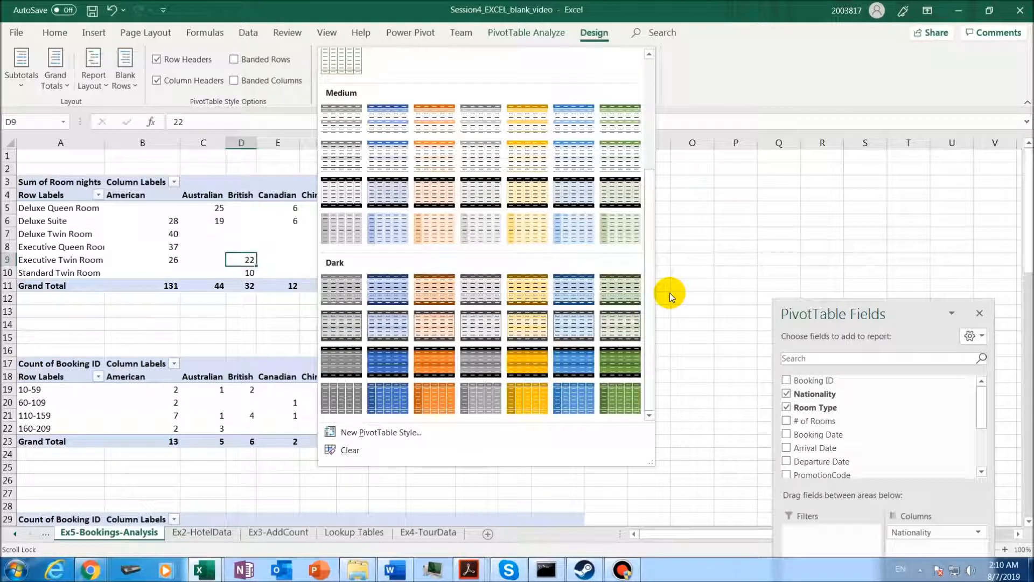
{"action": "left_click", "coordinate": [392, 298]}
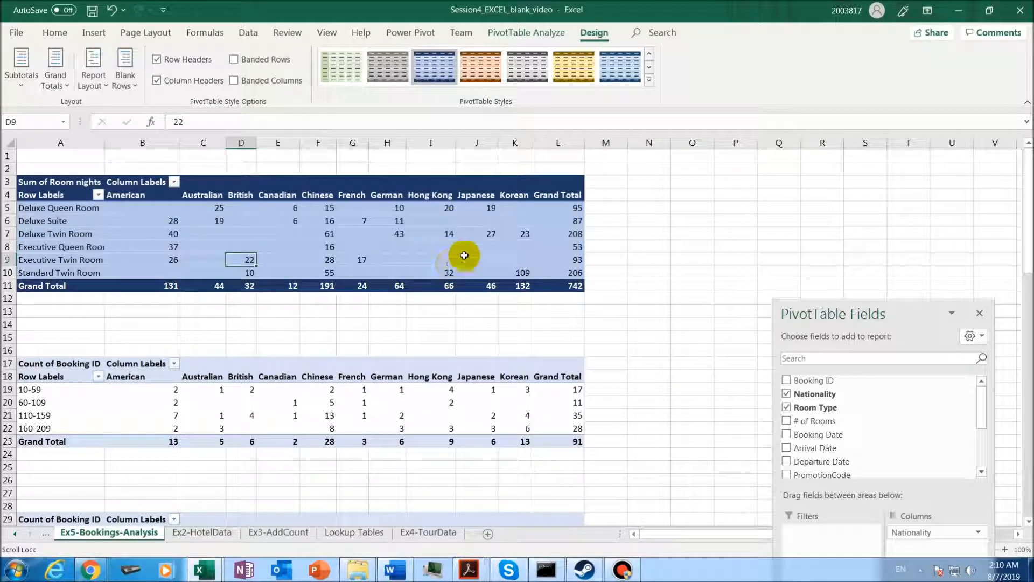
Switch to the Ex5-Bookings-Analysis PDF in Acrobat to review the report's headings and label column.
{"action": "mouse_move", "coordinate": [326, 237]}
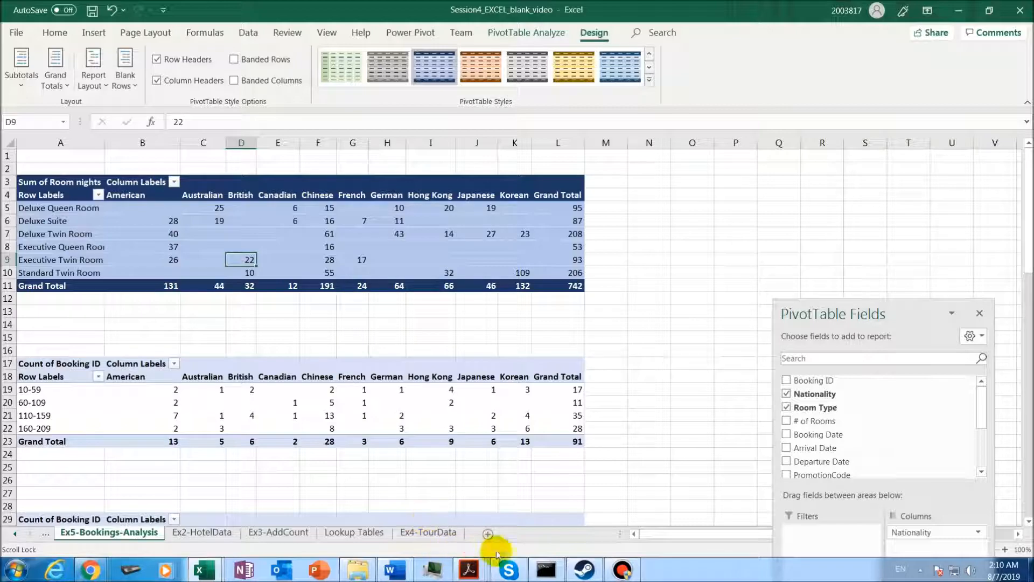
{"action": "mouse_move", "coordinate": [468, 573]}
{"action": "left_click", "coordinate": [851, 493]}
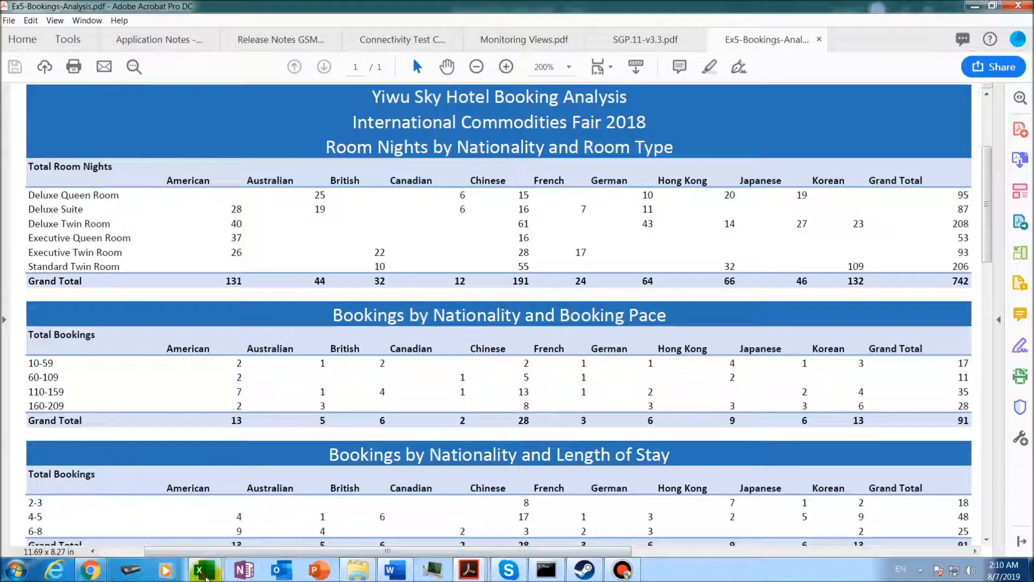
Back in the Excel workbook, widen column A to fit the room type names and rename the value heading in A3 as Total Room nights.
{"action": "mouse_move", "coordinate": [203, 573]}
{"action": "left_click", "coordinate": [300, 523]}
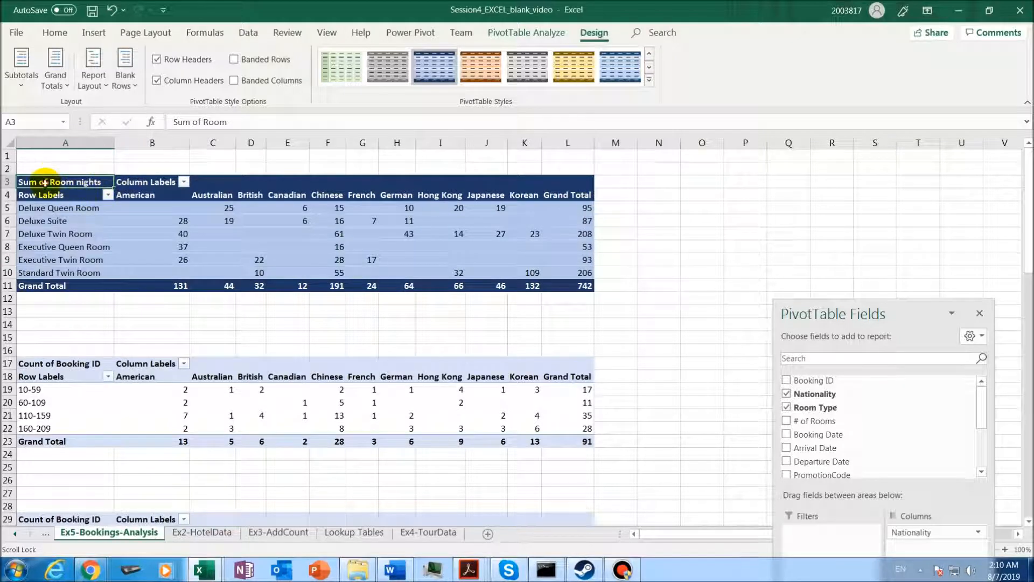
{"action": "double_click", "coordinate": [61, 183]}
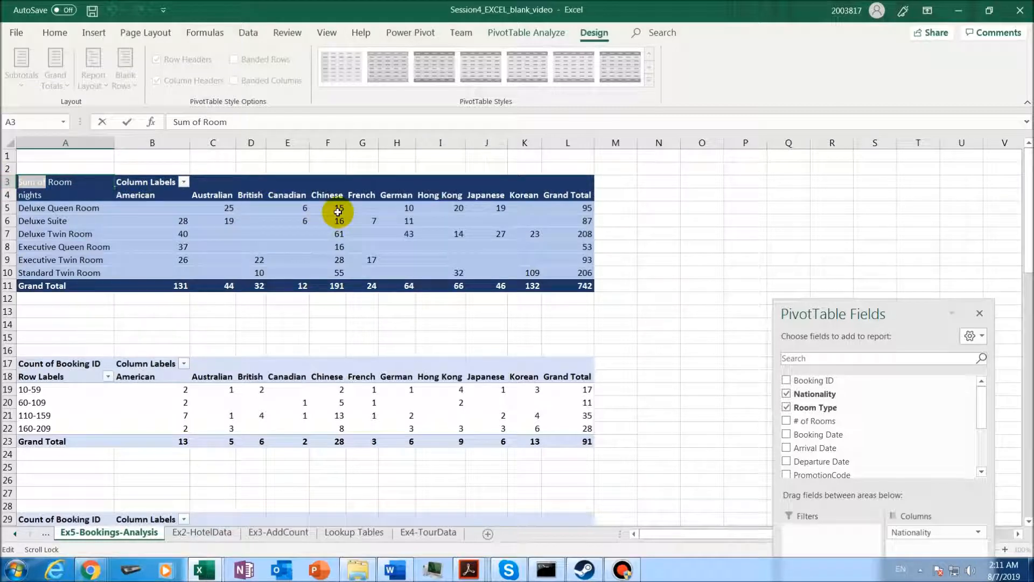
{"action": "key", "text": "Return"}
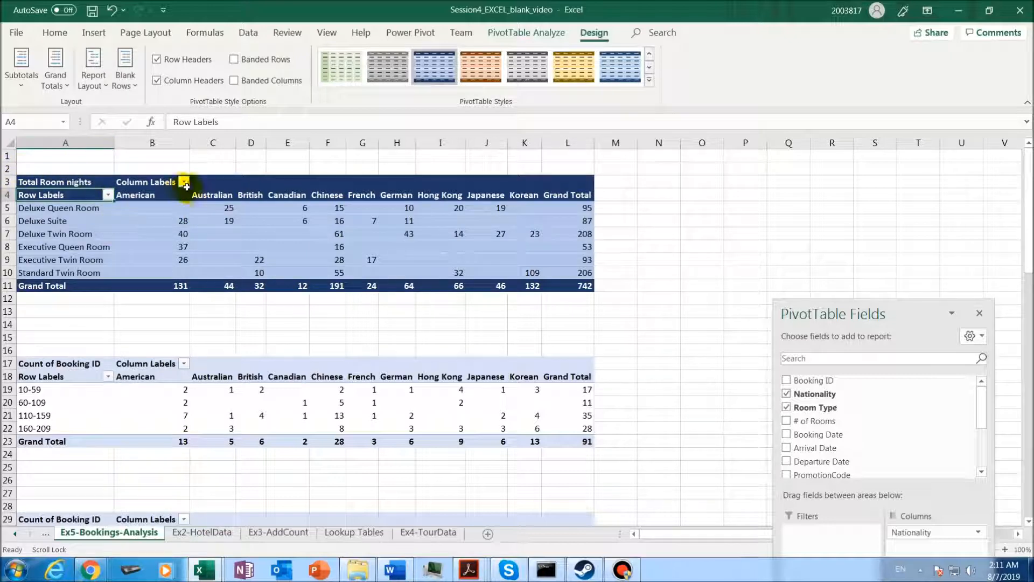
{"action": "left_click", "coordinate": [198, 255]}
Filter the Nationality columns of the Room Type PivotTable to American and British only.
{"action": "left_click", "coordinate": [168, 194]}
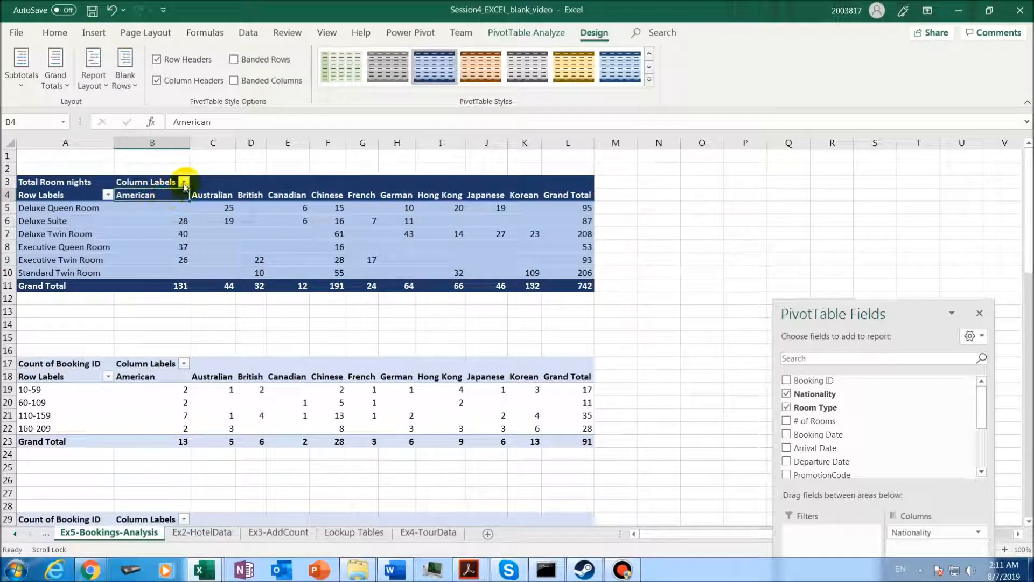
{"action": "left_click", "coordinate": [184, 183]}
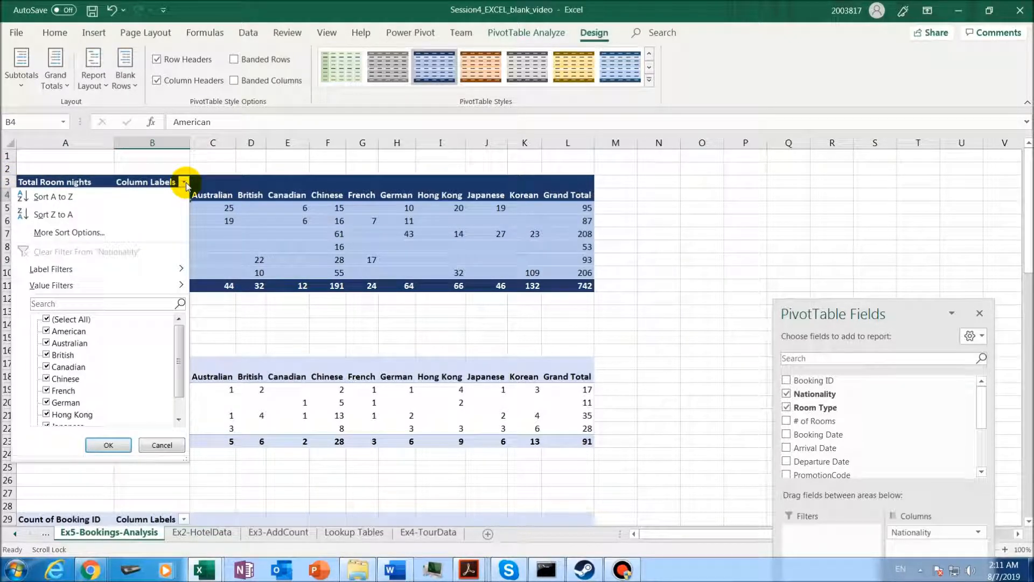
{"action": "left_click", "coordinate": [184, 182]}
{"action": "left_click", "coordinate": [184, 182]}
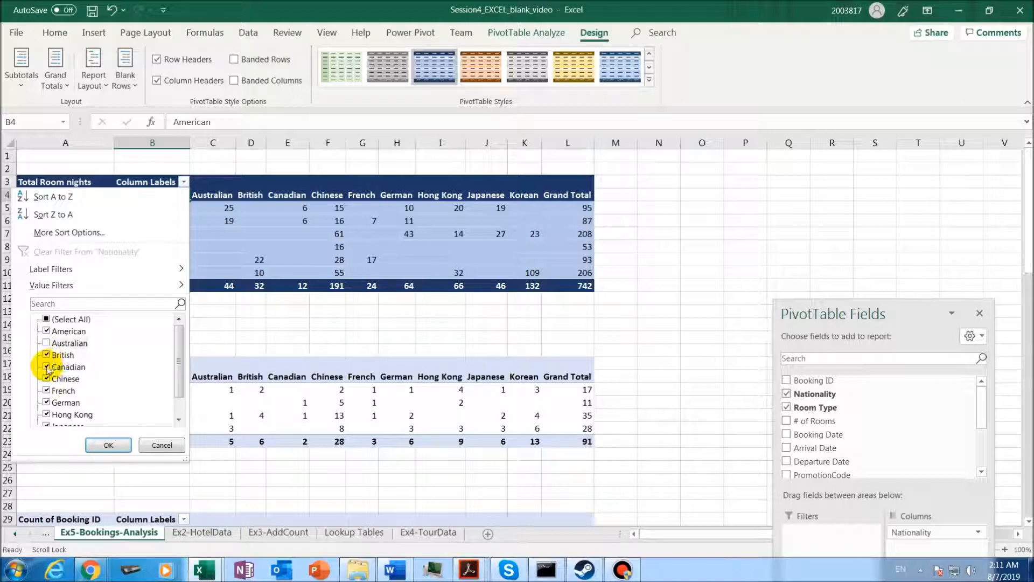
{"action": "left_click", "coordinate": [46, 415]}
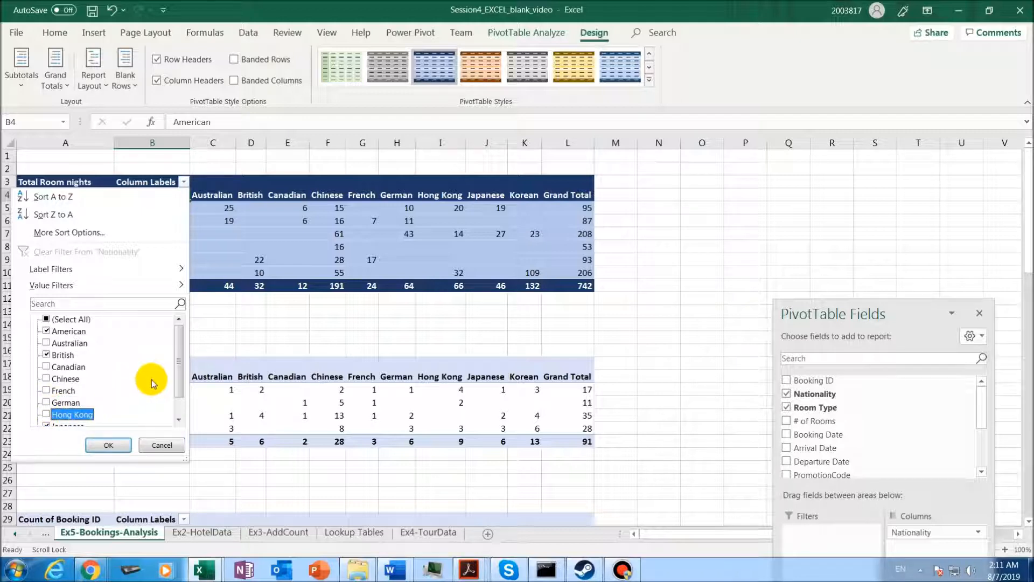
{"action": "left_click_drag", "start_coordinate": [175, 357], "coordinate": [180, 392]}
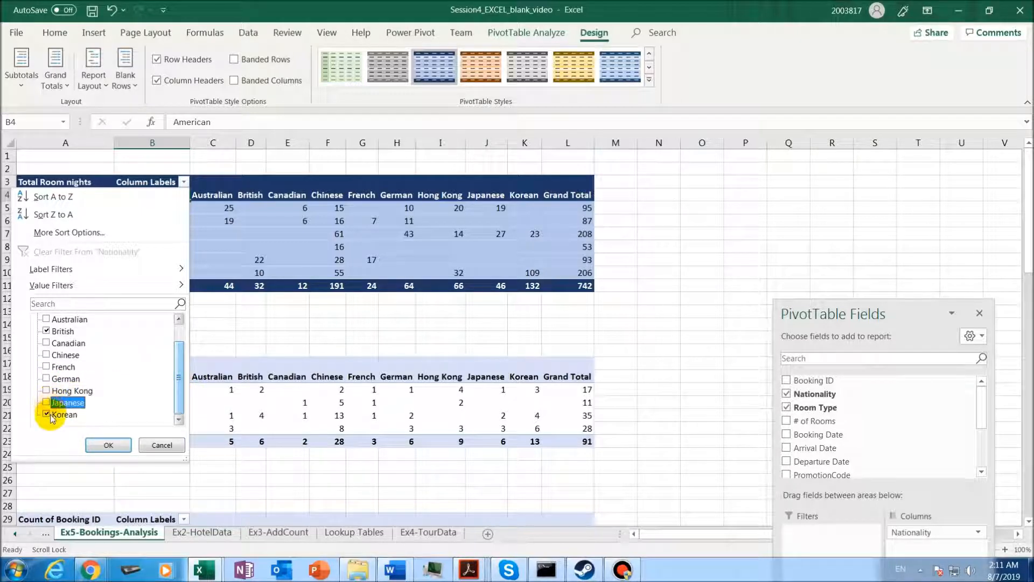
{"action": "left_click", "coordinate": [109, 445]}
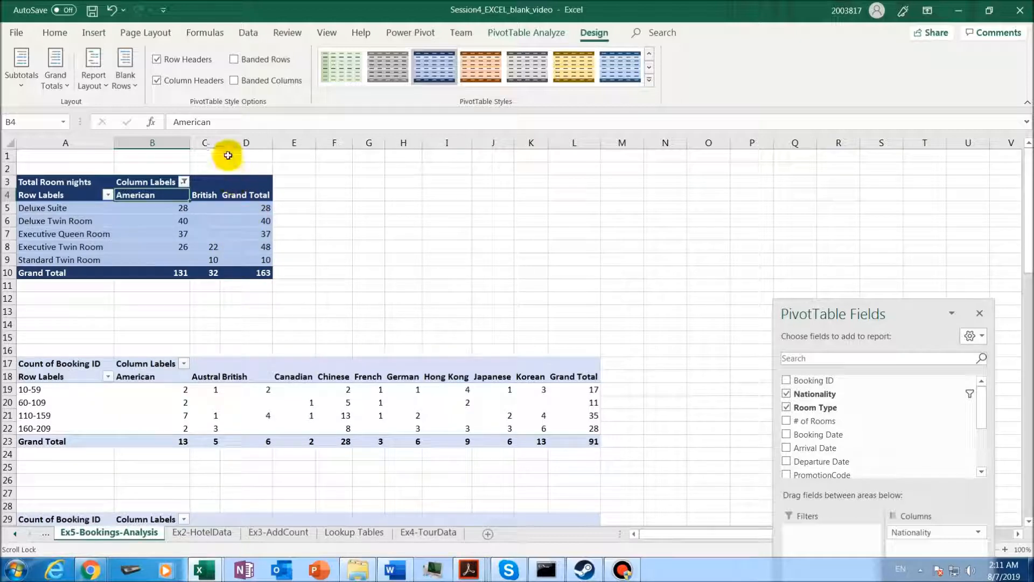
Widen column C, and show all nationalities again in the Room Type PivotTable.
{"action": "left_click_drag", "start_coordinate": [221, 143], "coordinate": [256, 143]}
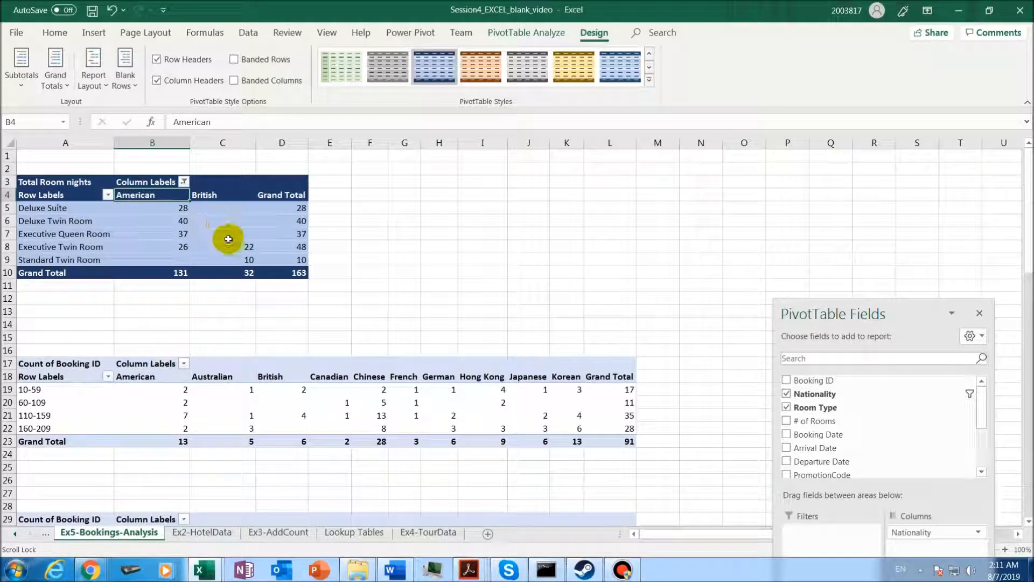
{"action": "left_click", "coordinate": [184, 182]}
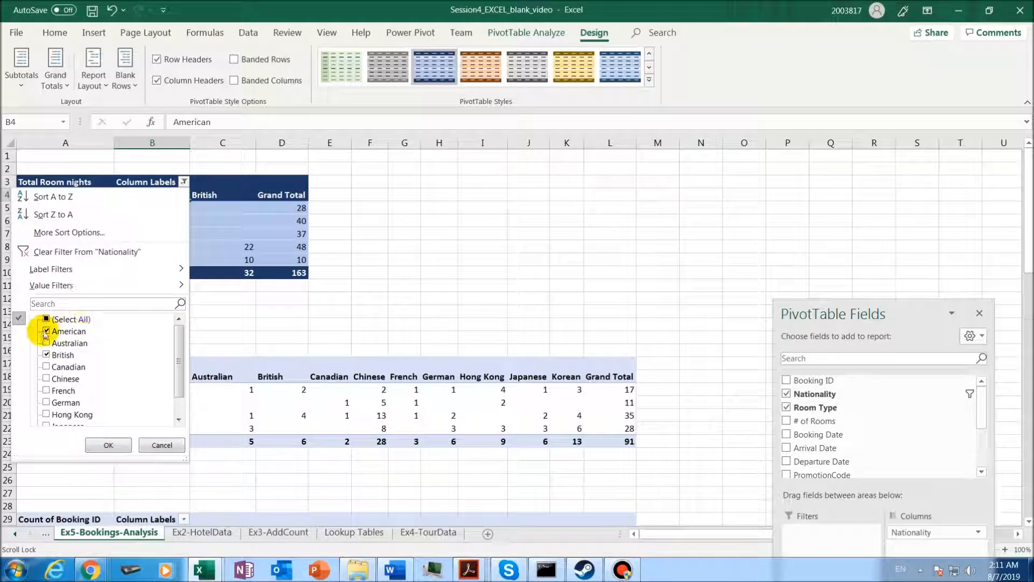
{"action": "left_click", "coordinate": [107, 444]}
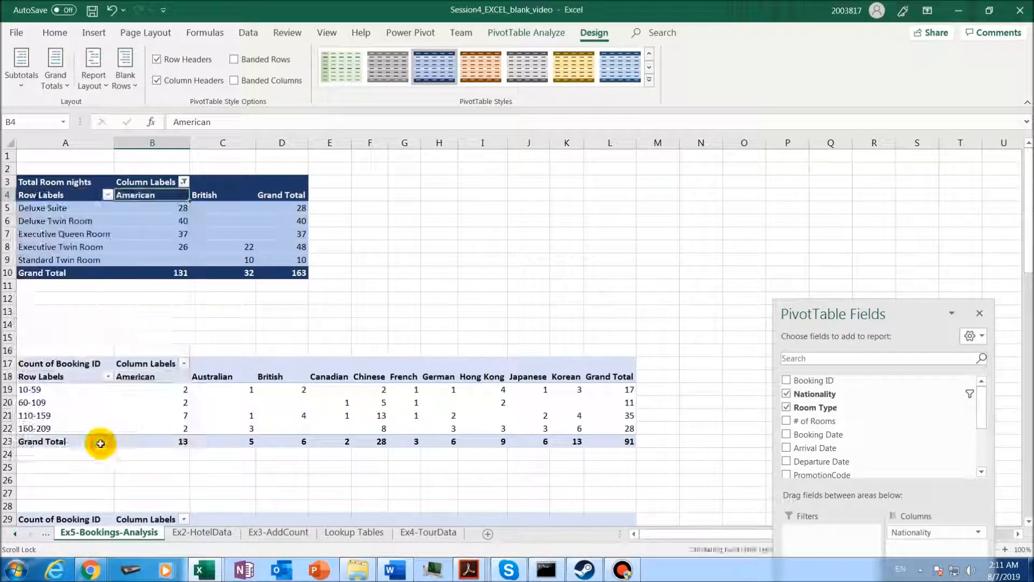
Filter the rows of the Room Type PivotTable to Deluxe Twin Room, Executive Twin Room and Standard Twin Room.
{"action": "left_click", "coordinate": [49, 204]}
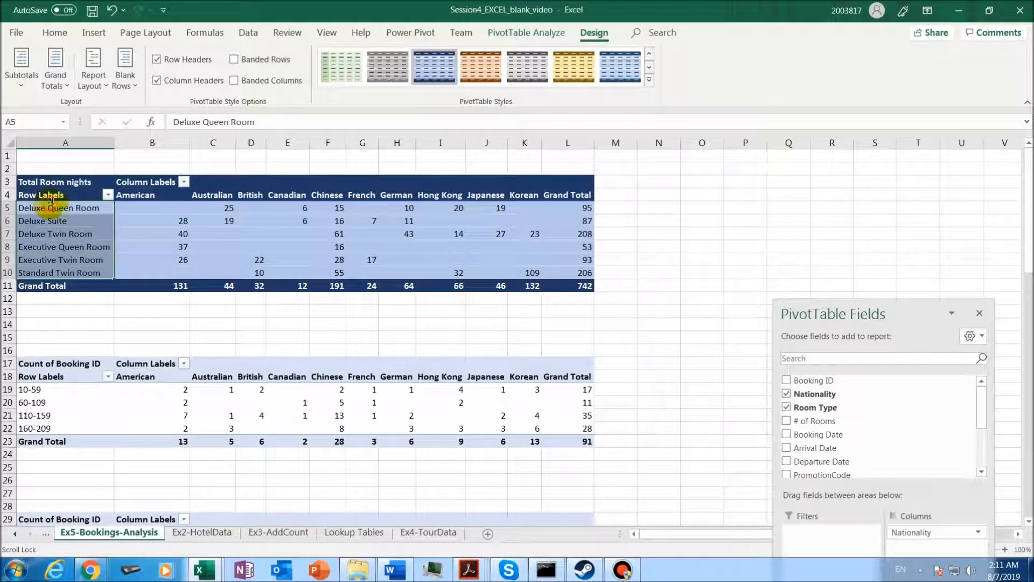
{"action": "left_click", "coordinate": [108, 196]}
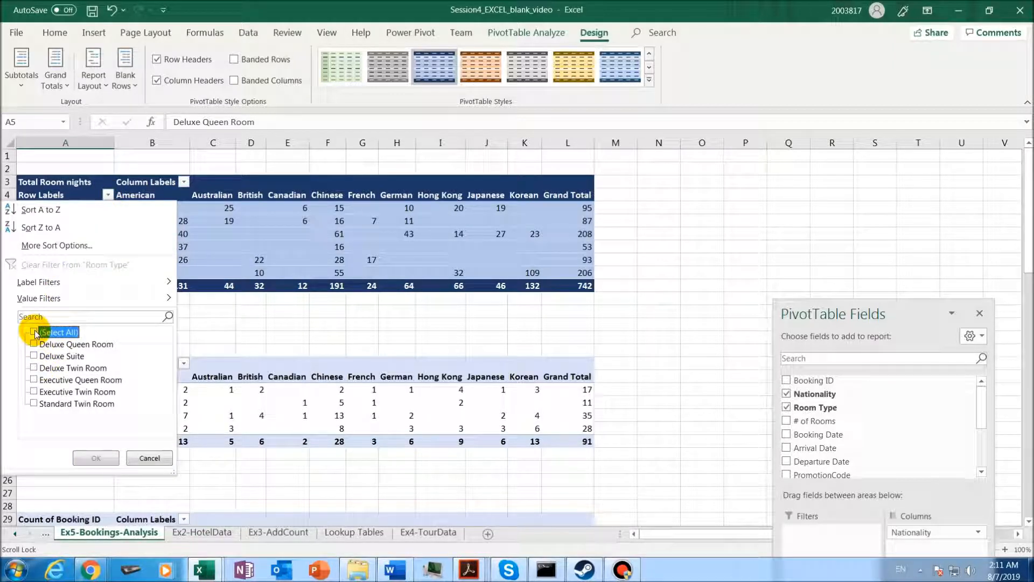
{"action": "left_click", "coordinate": [34, 369]}
{"action": "left_click", "coordinate": [35, 392]}
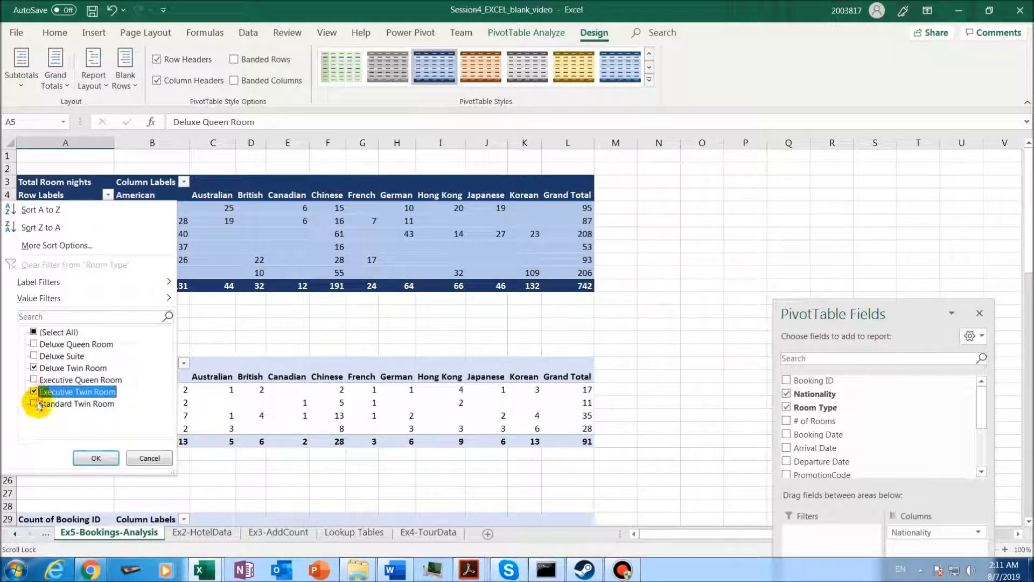
{"action": "left_click", "coordinate": [36, 405]}
{"action": "left_click", "coordinate": [91, 459]}
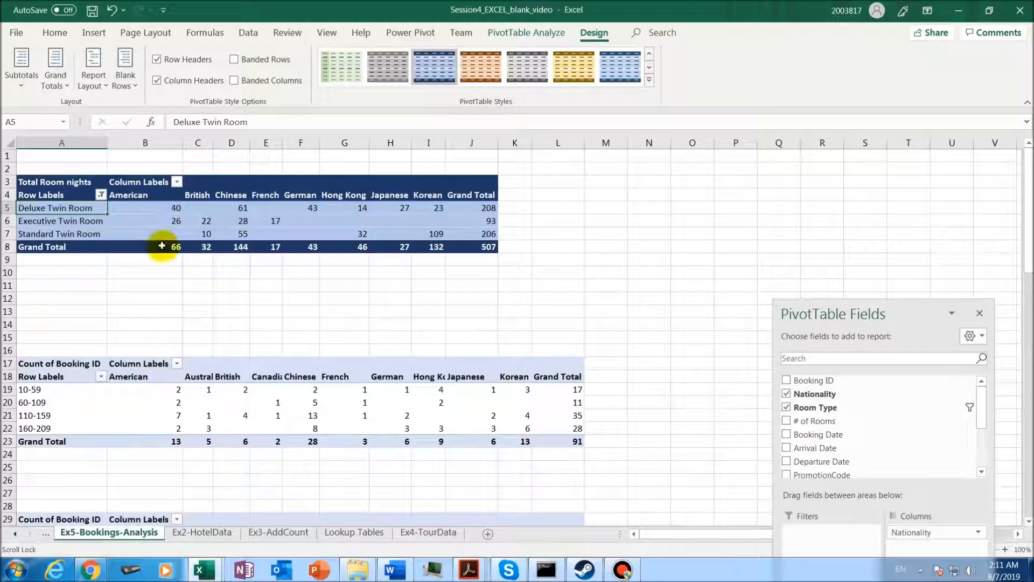
Select all room types again in the Room Type PivotTable's row filter.
{"action": "left_click", "coordinate": [101, 195]}
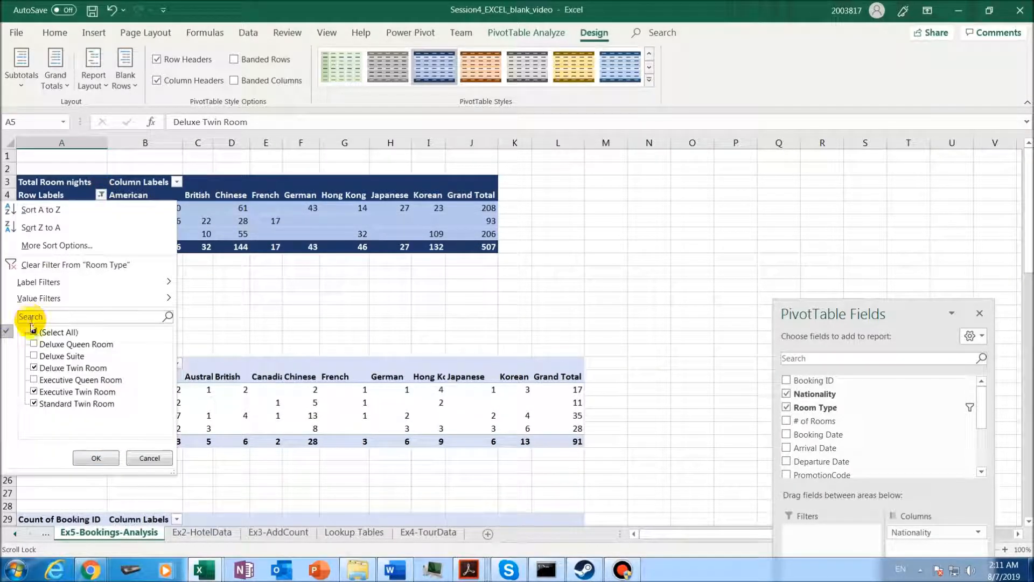
{"action": "left_click", "coordinate": [92, 459]}
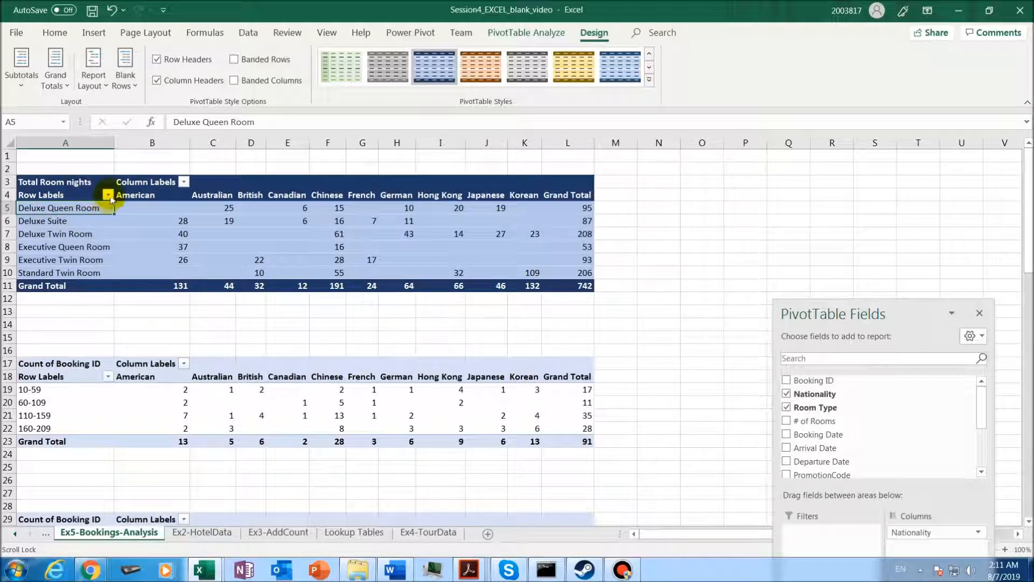
{"action": "left_click", "coordinate": [108, 196]}
{"action": "left_click", "coordinate": [108, 195]}
Turn off the +/- expand and collapse buttons for the Room Type PivotTable.
{"action": "left_click", "coordinate": [163, 207]}
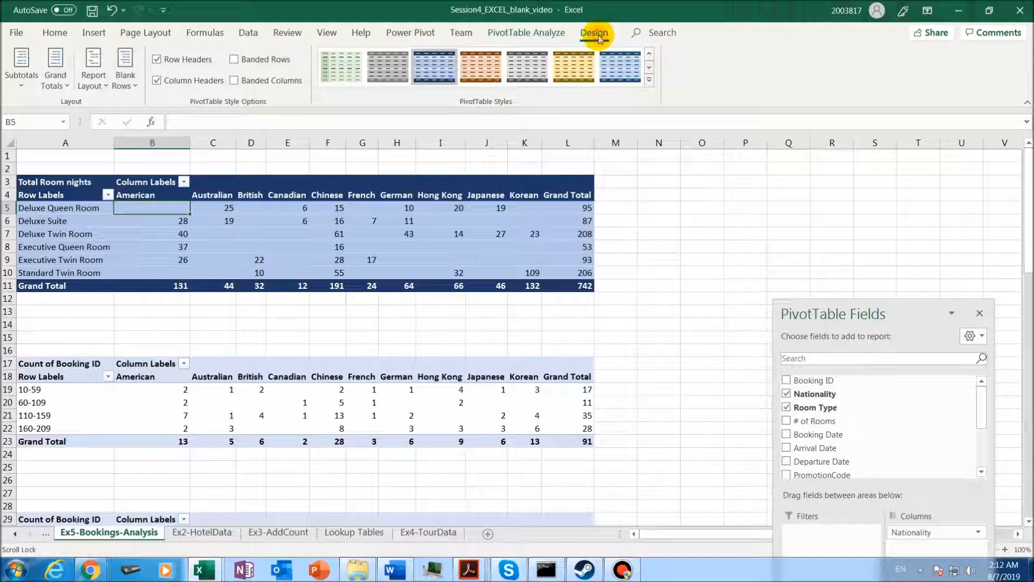
{"action": "left_click", "coordinate": [538, 38]}
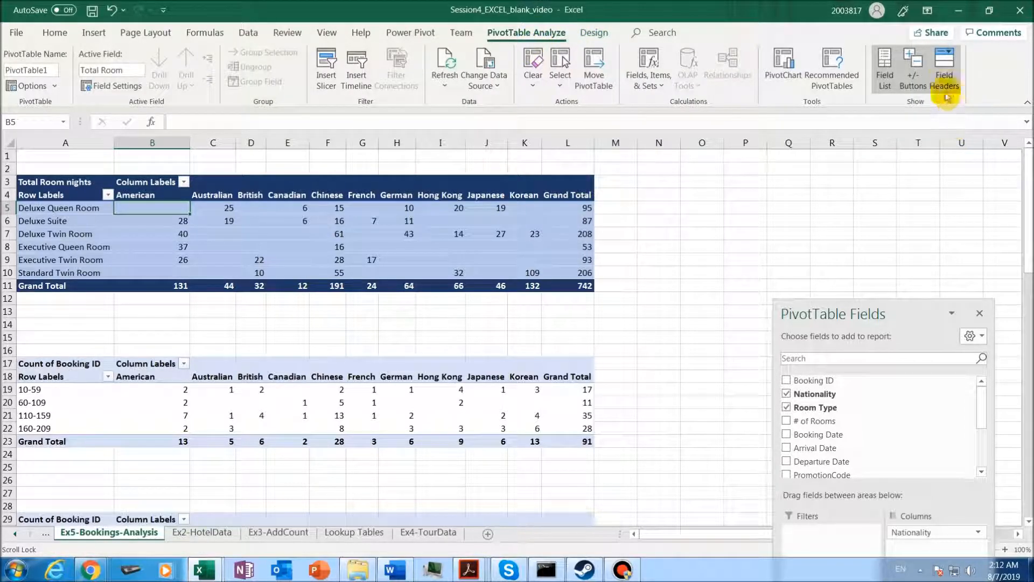
{"action": "left_click", "coordinate": [914, 84]}
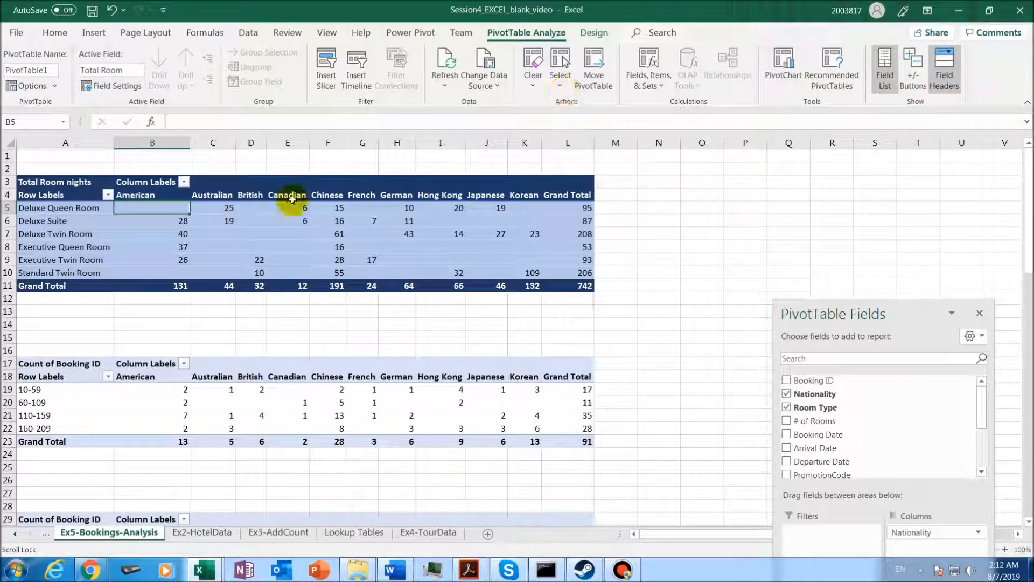
{"action": "left_click", "coordinate": [176, 180]}
{"action": "left_click", "coordinate": [162, 272]}
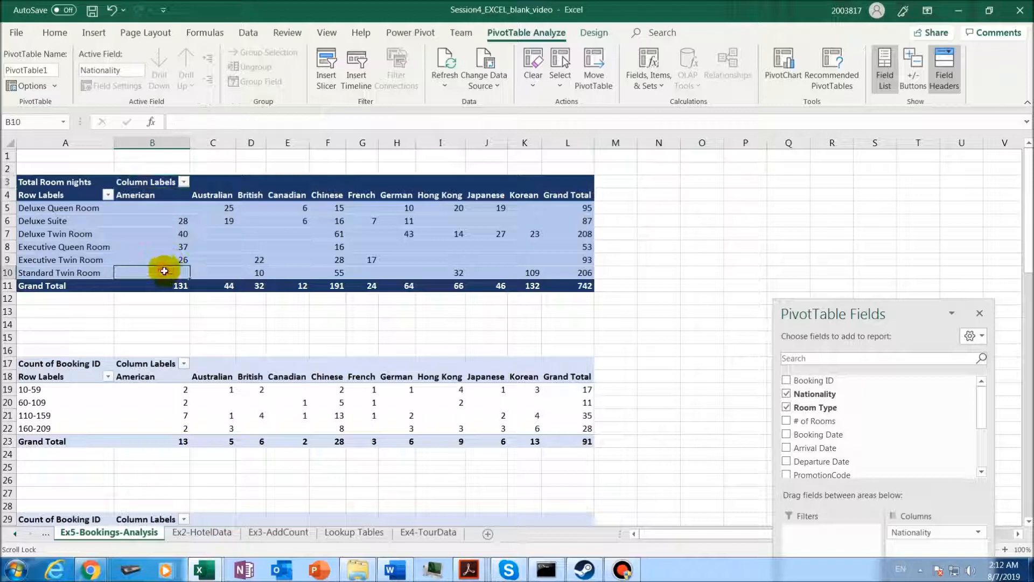
{"action": "left_click", "coordinate": [164, 182]}
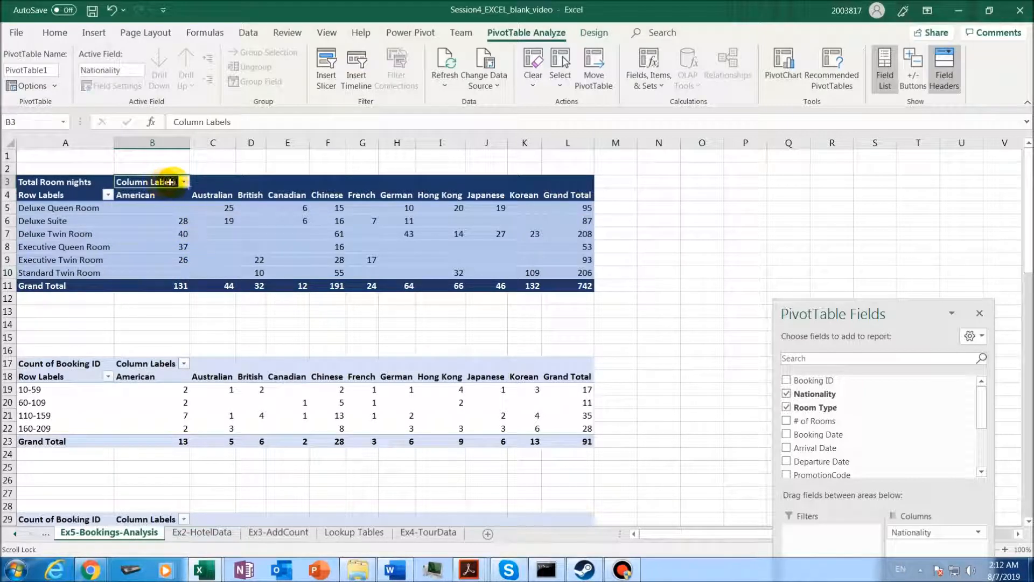
{"action": "left_click", "coordinate": [183, 183]}
{"action": "left_click", "coordinate": [184, 183]}
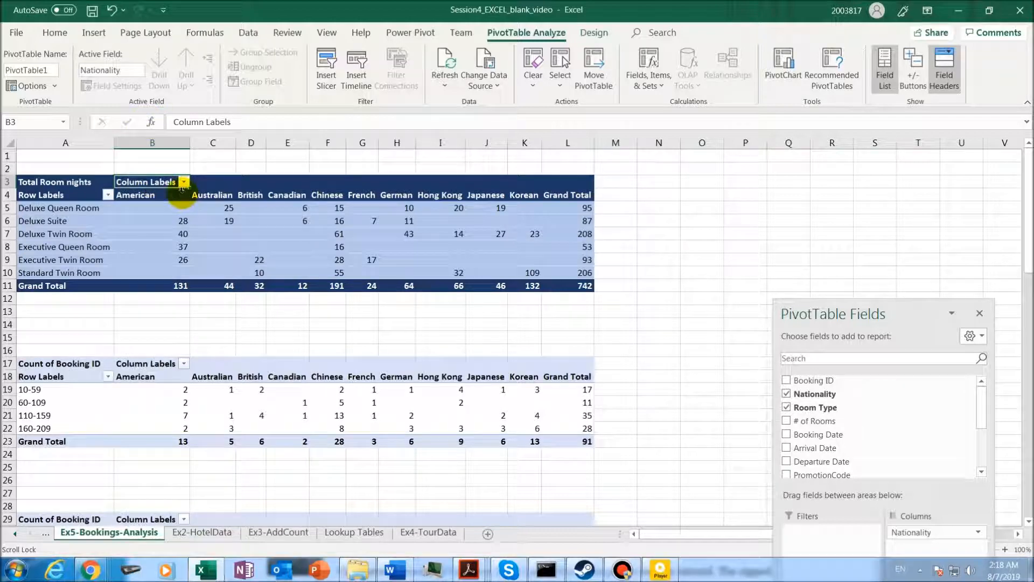
{"action": "left_click", "coordinate": [109, 196]}
{"action": "left_click", "coordinate": [108, 195]}
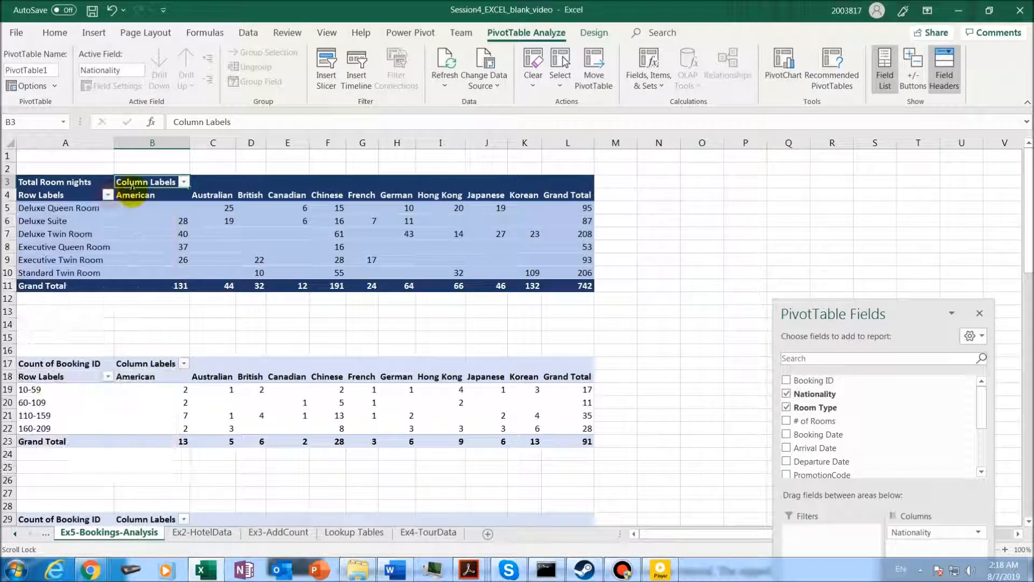
{"action": "left_click", "coordinate": [182, 182]}
{"action": "left_click", "coordinate": [183, 181]}
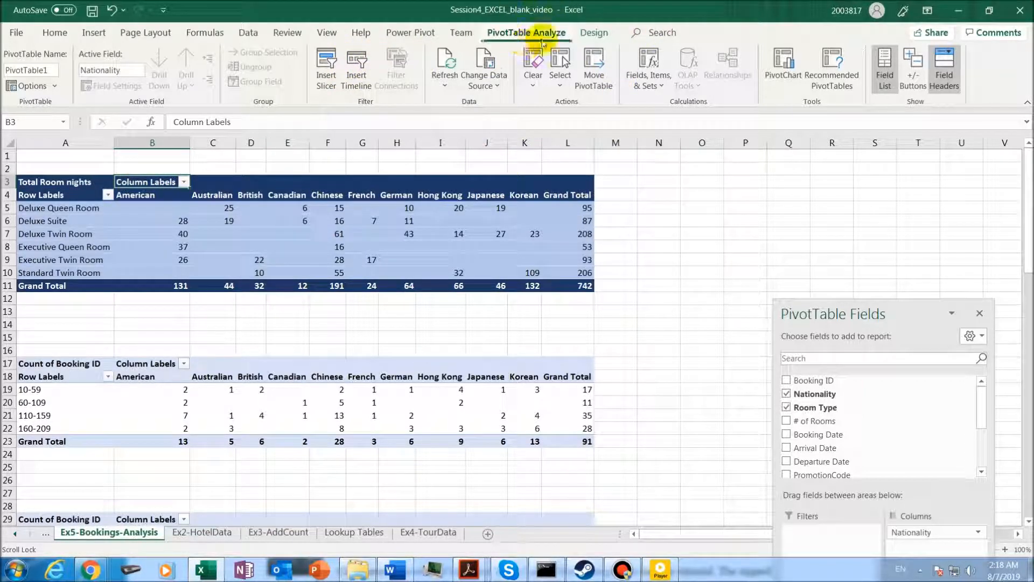
Hide the field headers of the Room Type PivotTable.
{"action": "left_click", "coordinate": [460, 217]}
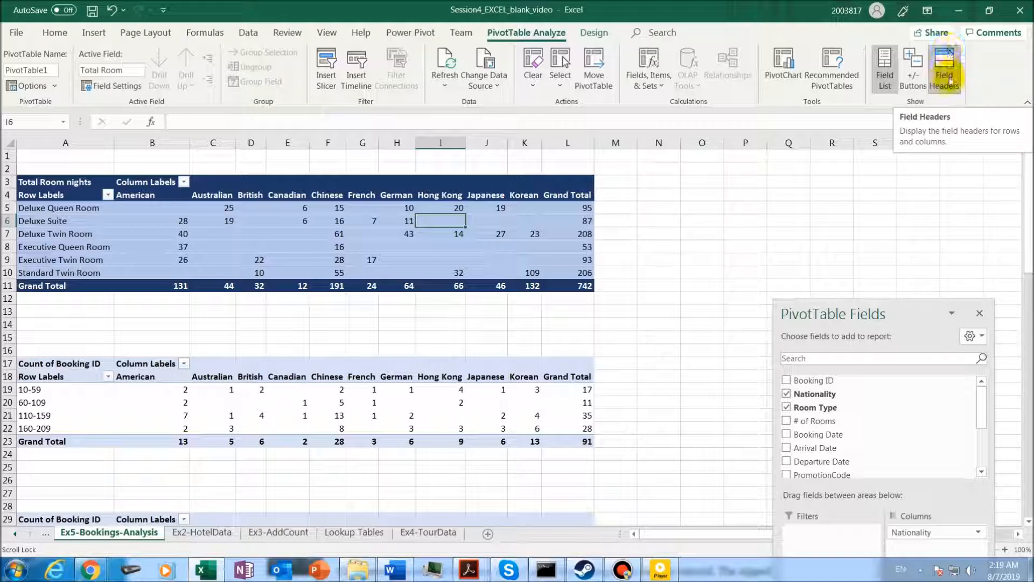
{"action": "left_click", "coordinate": [949, 78]}
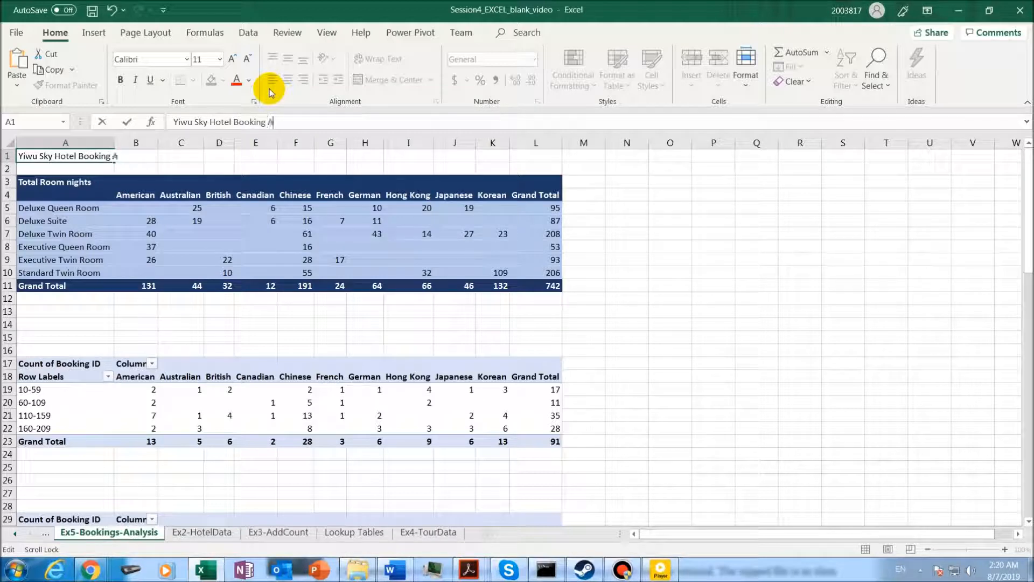
Complete the title "Yiwu Sky Hotel Booking Analysis" in A1 and insert a blank row at row 2.
{"action": "key", "text": "Return"}
{"action": "key", "text": "Return"}
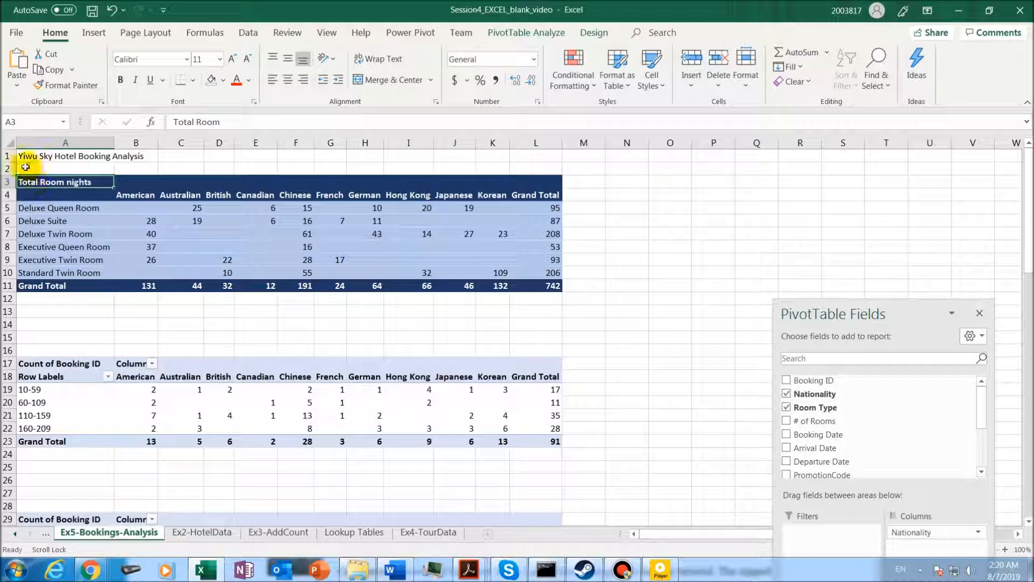
{"action": "left_click", "coordinate": [7, 168]}
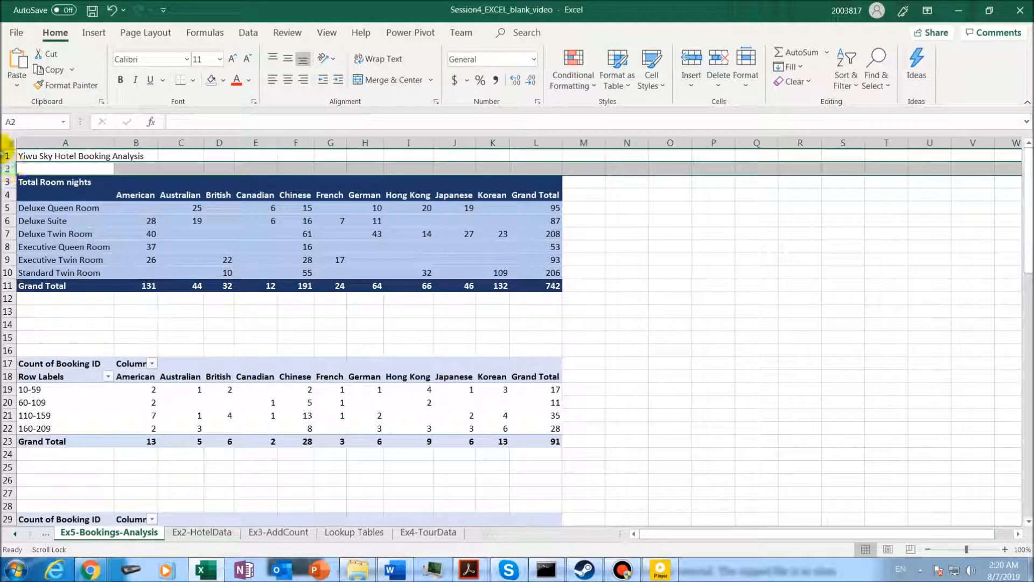
{"action": "right_click", "coordinate": [7, 169]}
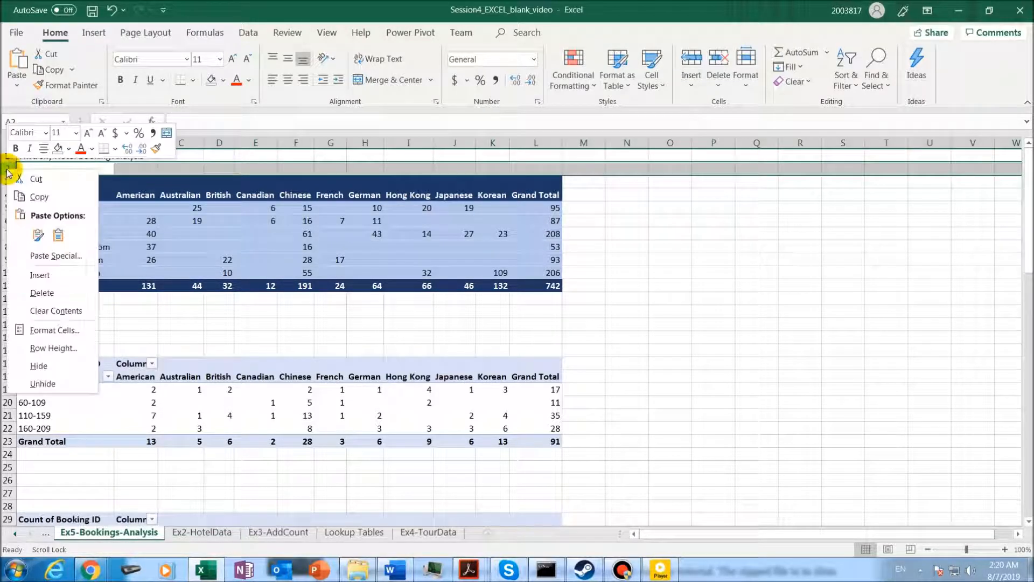
{"action": "left_click", "coordinate": [39, 275]}
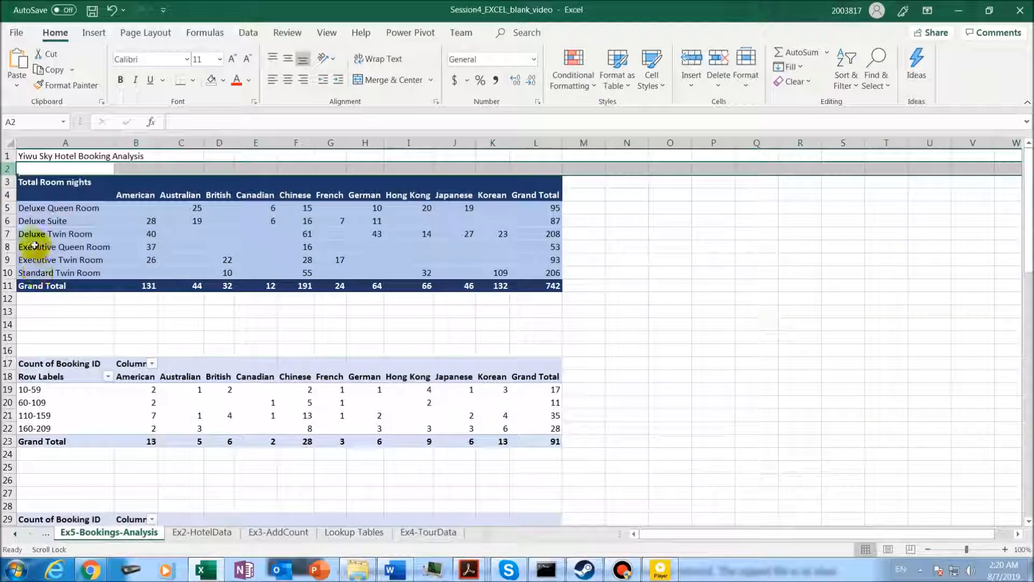
Enter "International Commodities Fair 2018" in A2 and "Room Nights by Nationality and Room Type" in A3.
{"action": "left_click", "coordinate": [39, 168]}
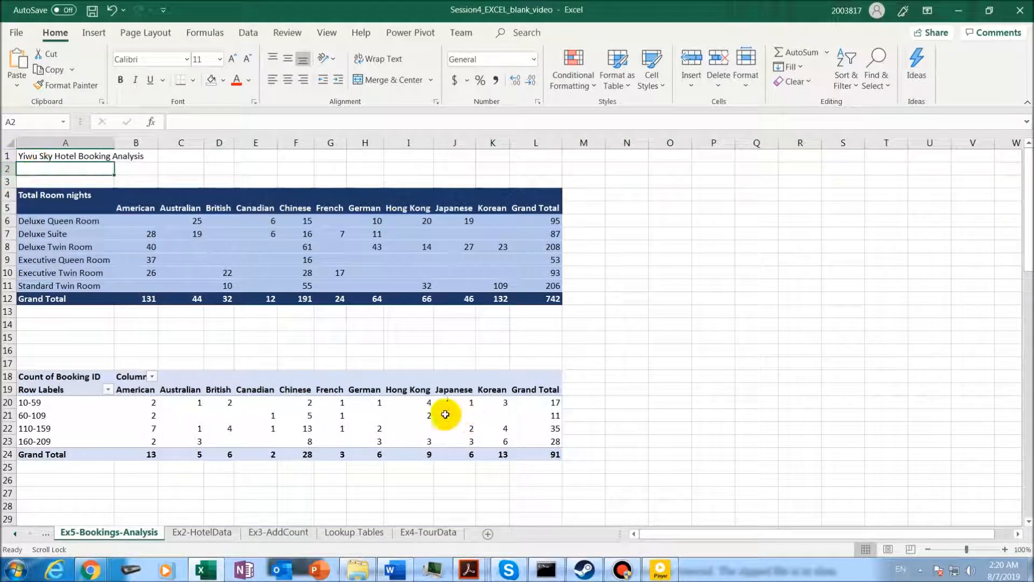
{"action": "type", "text": "International Commoditi"}
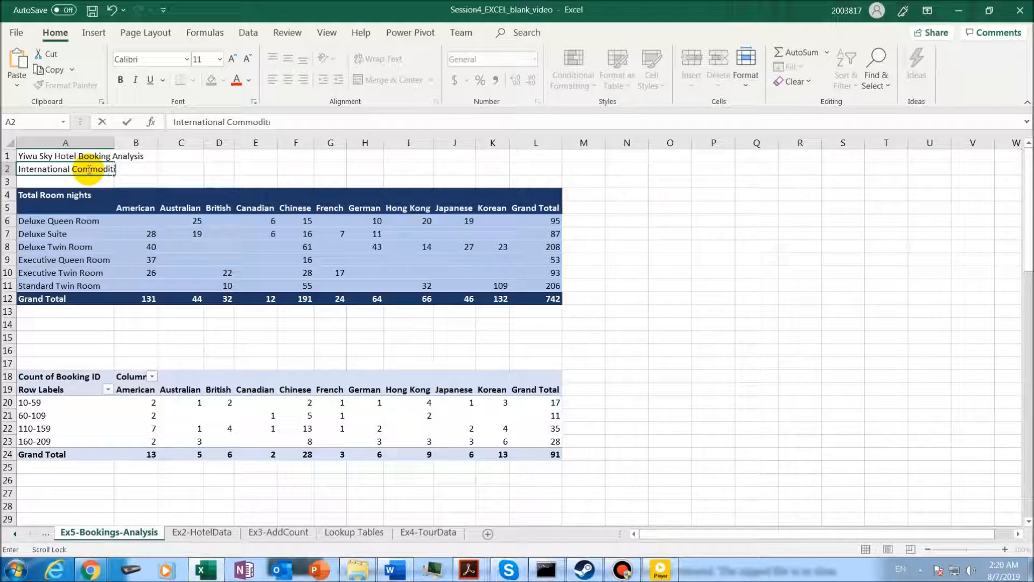
{"action": "key", "text": "Return"}
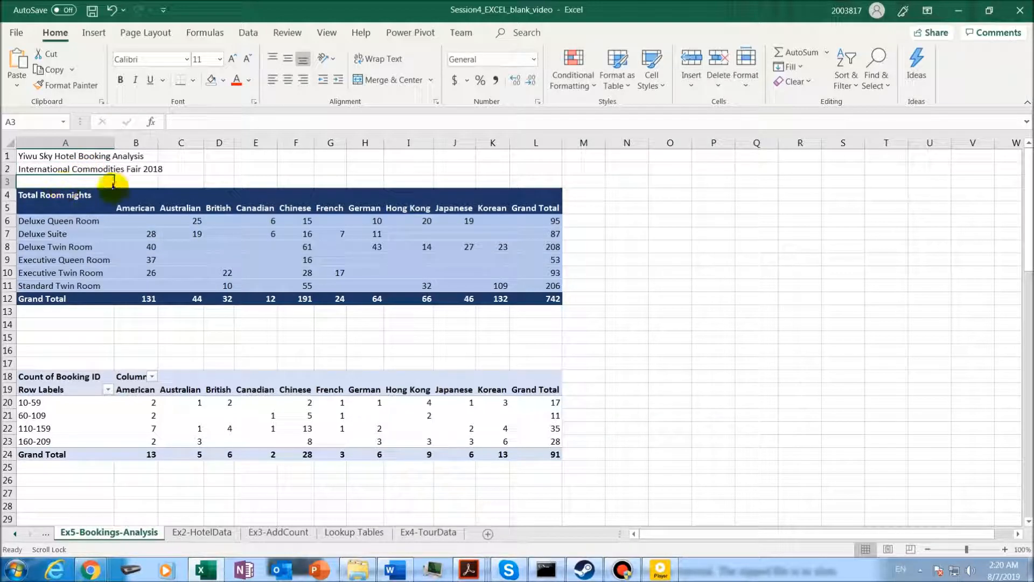
{"action": "type", "text": "Room Nights by Nation"}
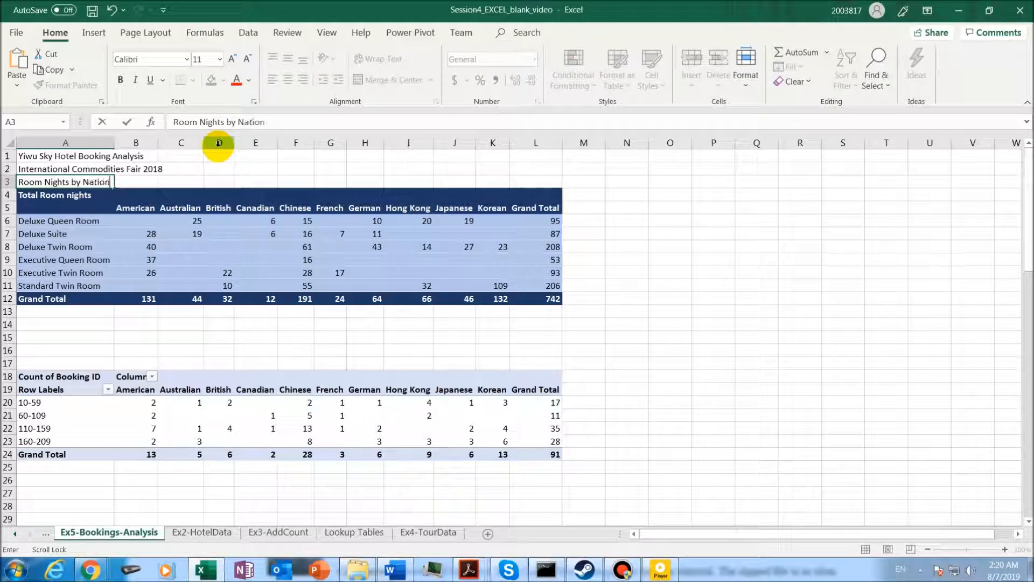
{"action": "type", "text": "ality and Room Ty"}
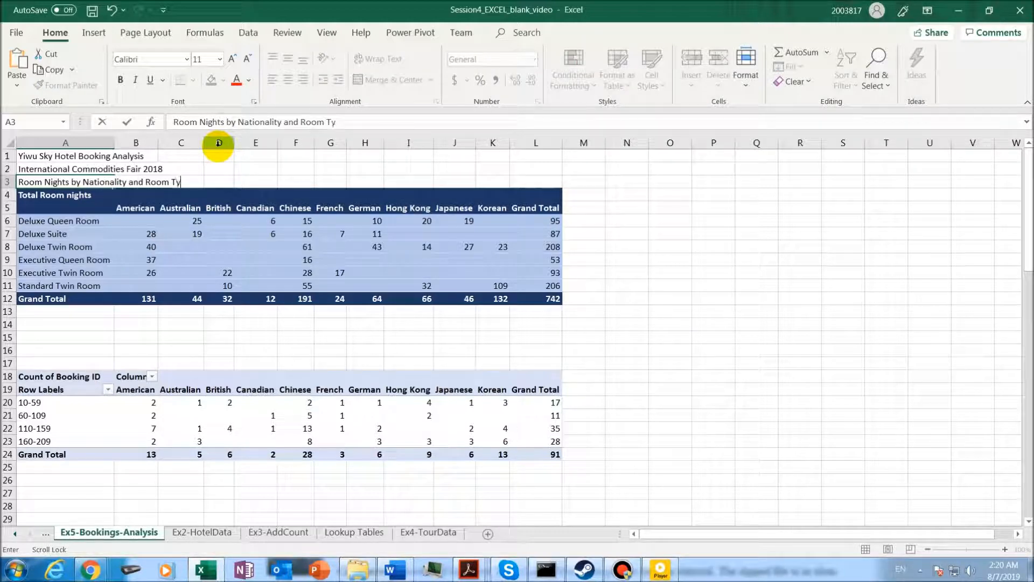
{"action": "type", "text": "pe"}
{"action": "key", "text": "Return"}
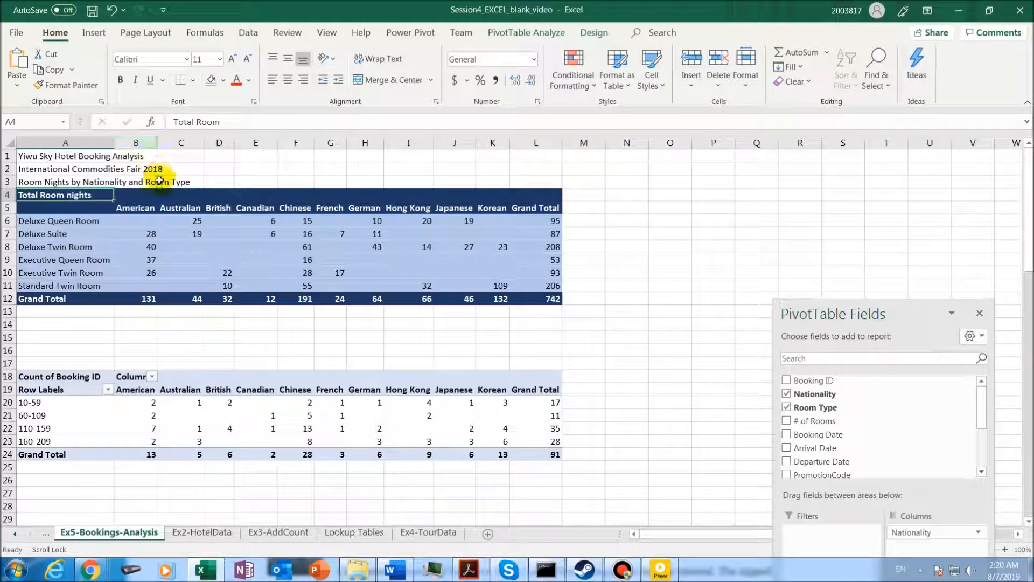
Merge and center each of the three title lines separately across columns A to L in rows 1 to 3.
{"action": "left_click", "coordinate": [41, 156]}
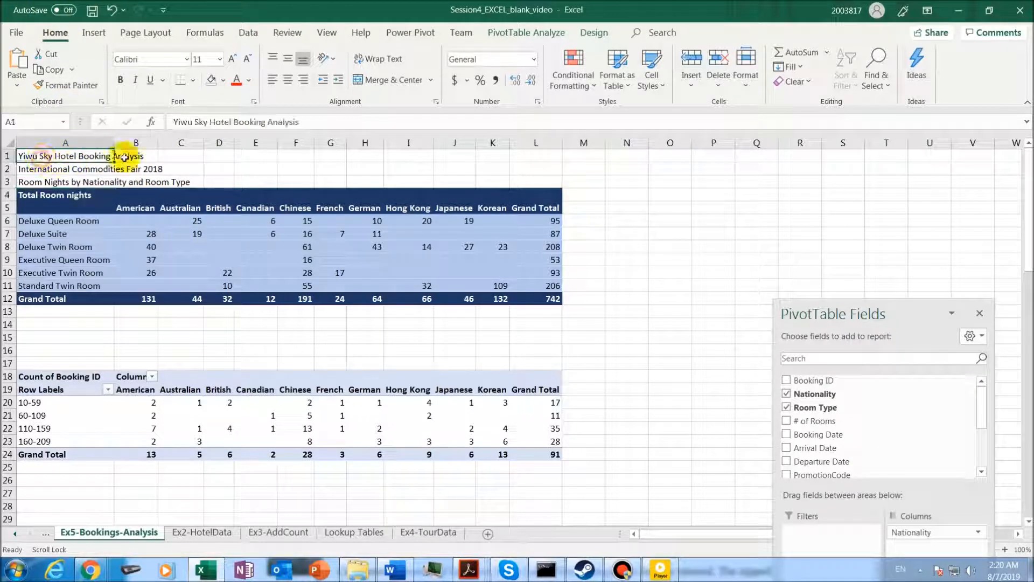
{"action": "left_click_drag", "start_coordinate": [124, 157], "coordinate": [537, 152]}
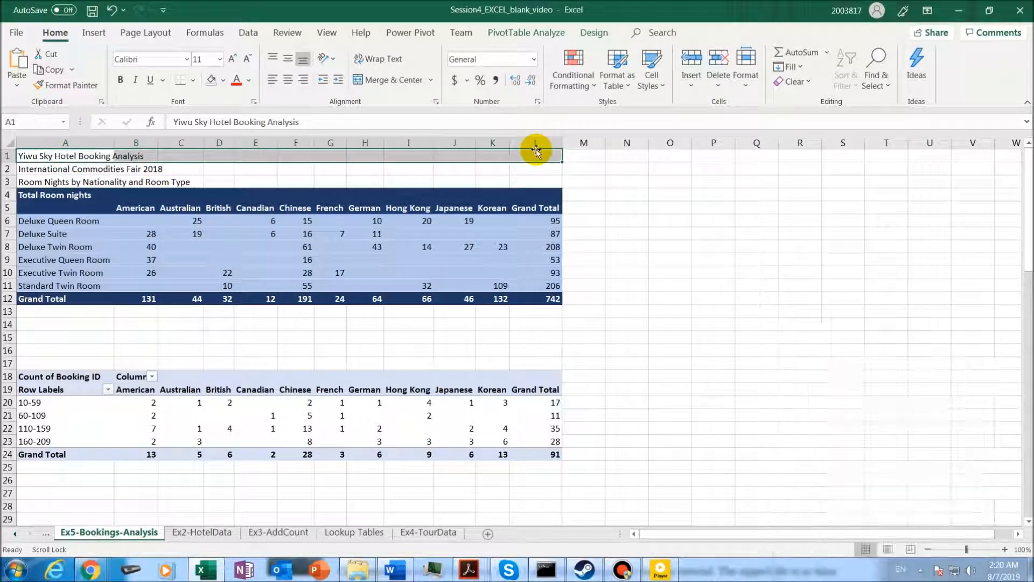
{"action": "left_click", "coordinate": [406, 87]}
{"action": "left_click_drag", "start_coordinate": [24, 169], "coordinate": [529, 164]}
{"action": "left_click", "coordinate": [408, 80]}
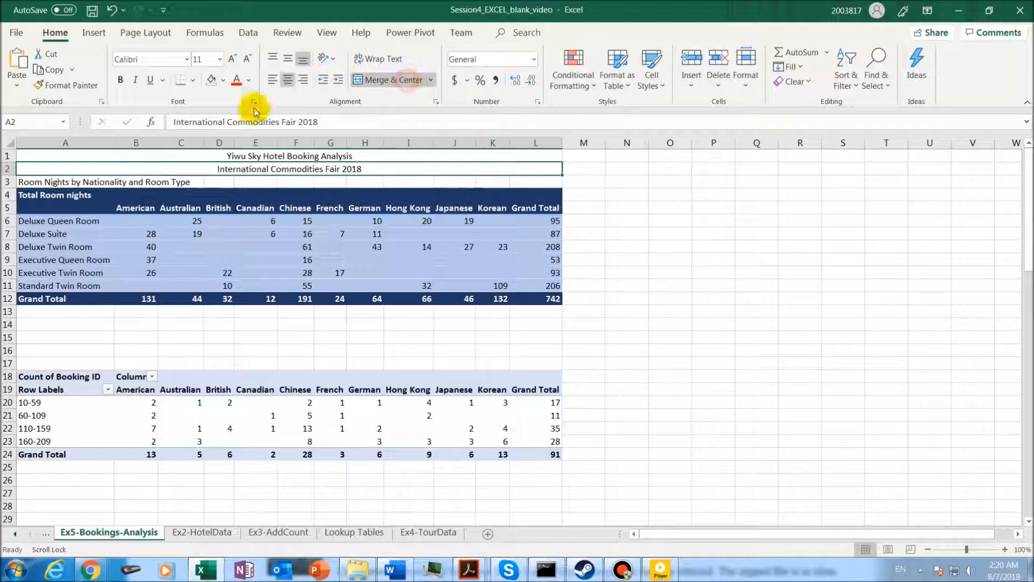
{"action": "left_click_drag", "start_coordinate": [76, 182], "coordinate": [525, 179]}
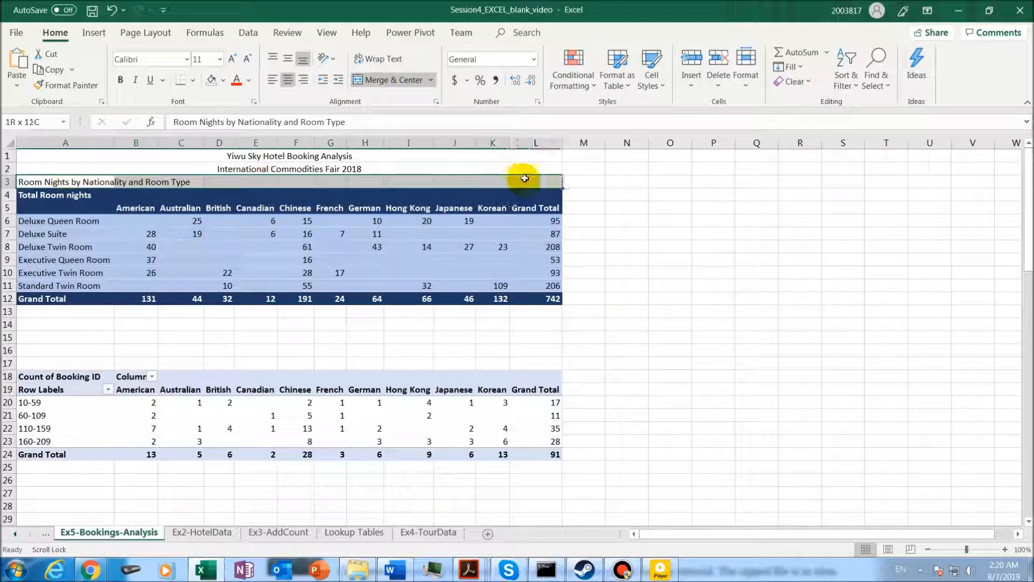
{"action": "left_click", "coordinate": [407, 80]}
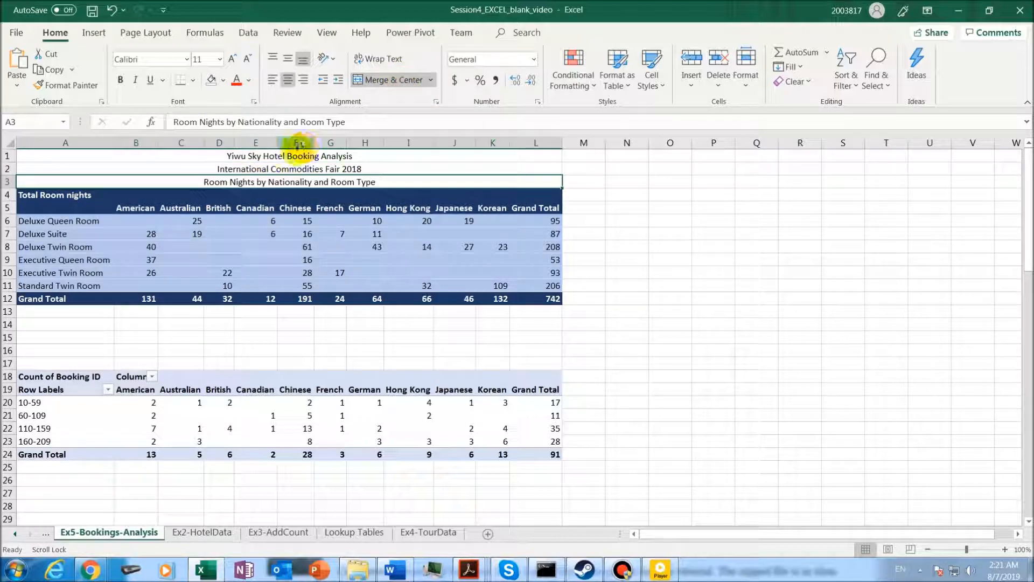
Format the three title lines in rows 1 to 3 as bold with font size 22.
{"action": "left_click_drag", "start_coordinate": [290, 158], "coordinate": [273, 180]}
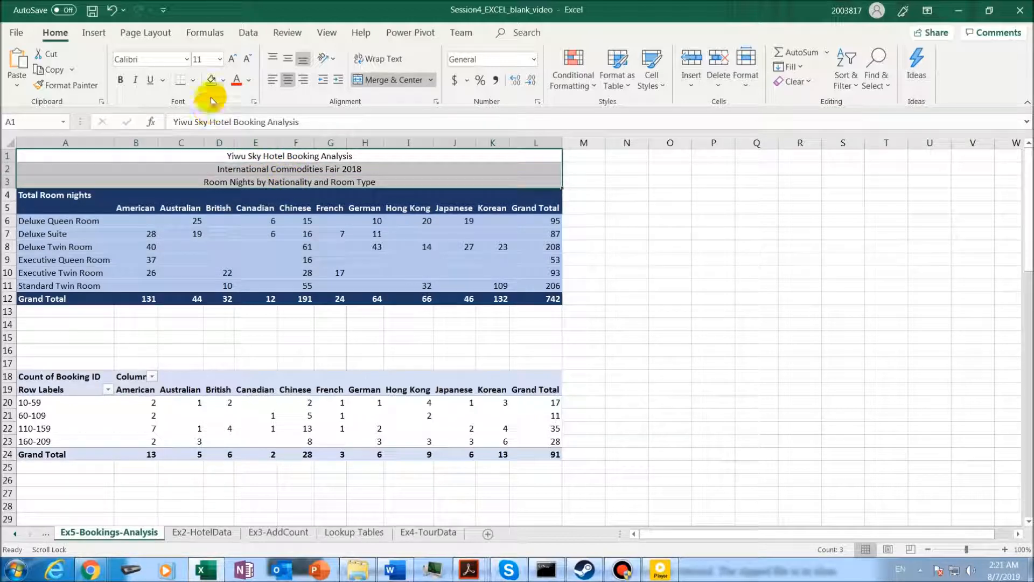
{"action": "left_click", "coordinate": [220, 59]}
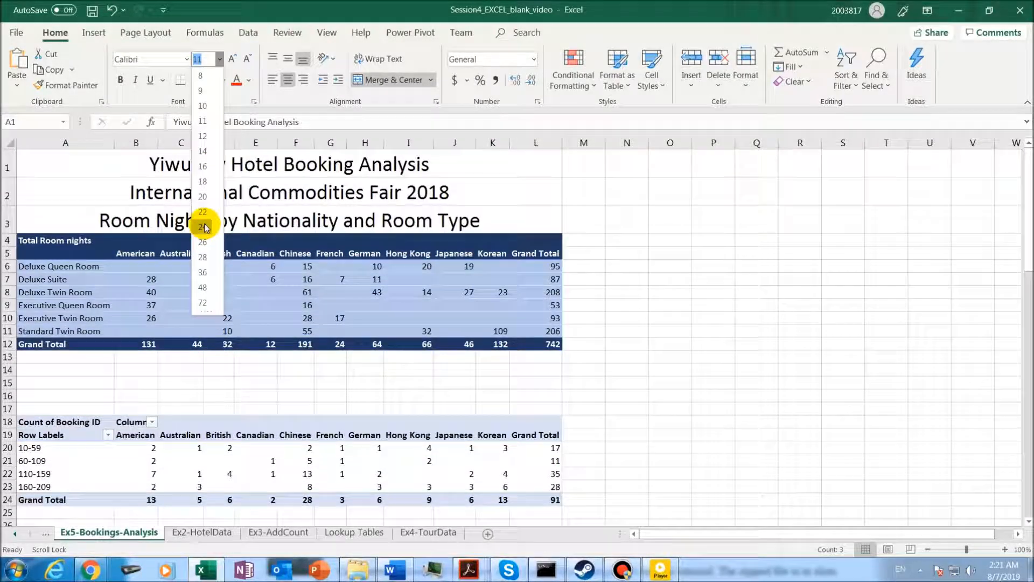
{"action": "left_click", "coordinate": [204, 212]}
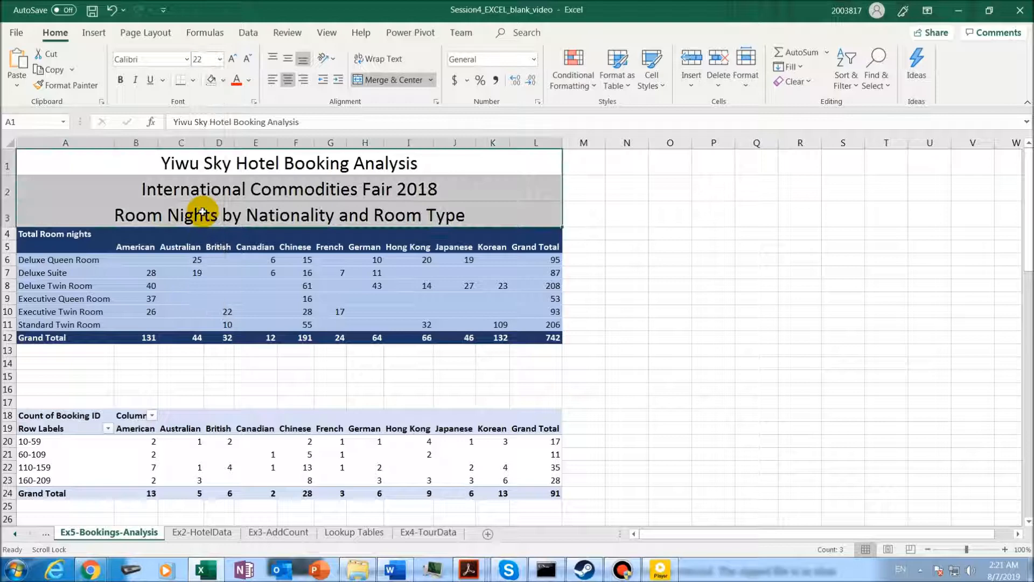
{"action": "left_click", "coordinate": [253, 164]}
{"action": "left_click_drag", "start_coordinate": [259, 186], "coordinate": [224, 149]}
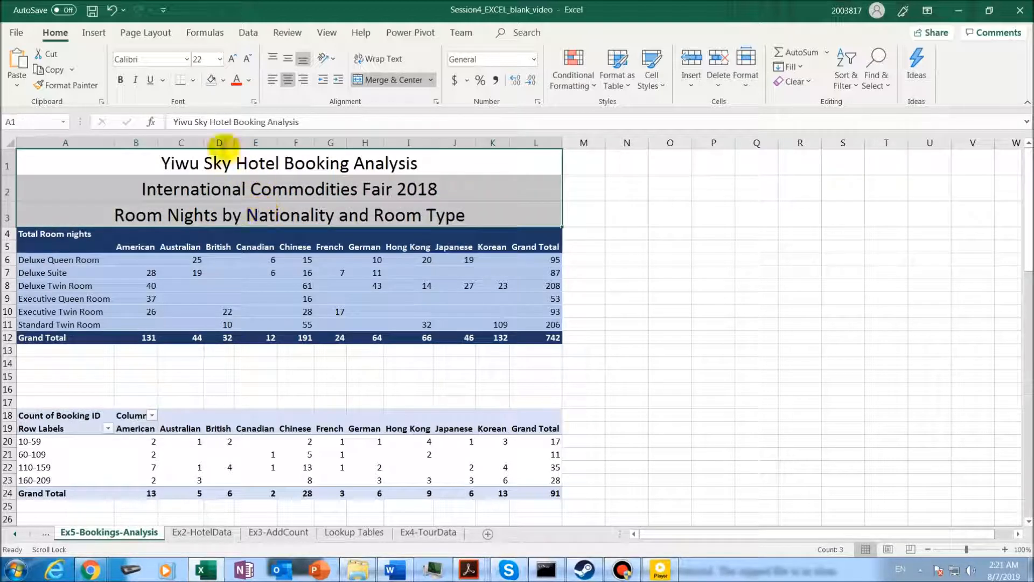
{"action": "left_click", "coordinate": [121, 81]}
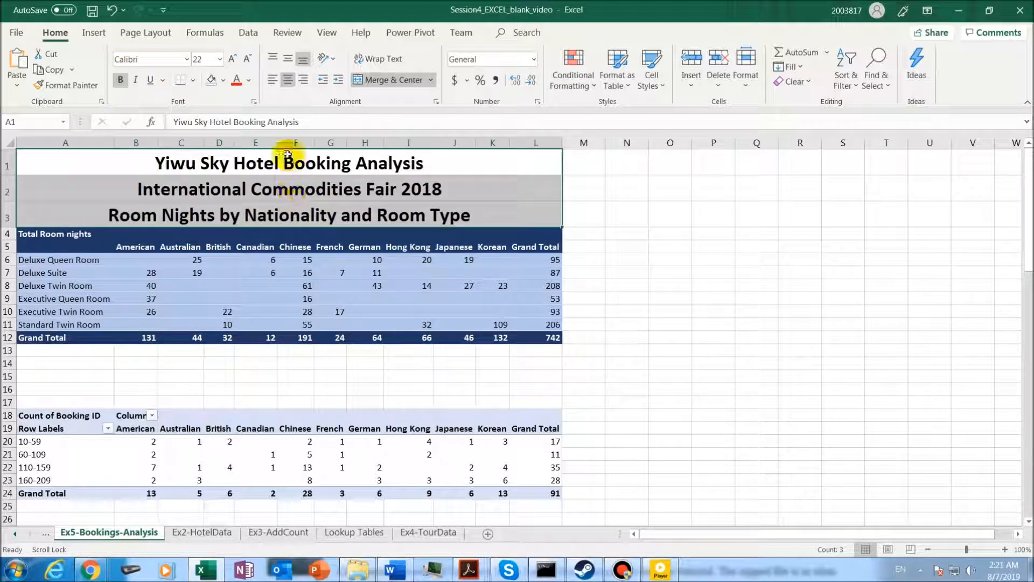
Fill the three title rows with Blue, Accent 1, Lighter 60% and set their font color to black.
{"action": "left_click_drag", "start_coordinate": [281, 167], "coordinate": [286, 207]}
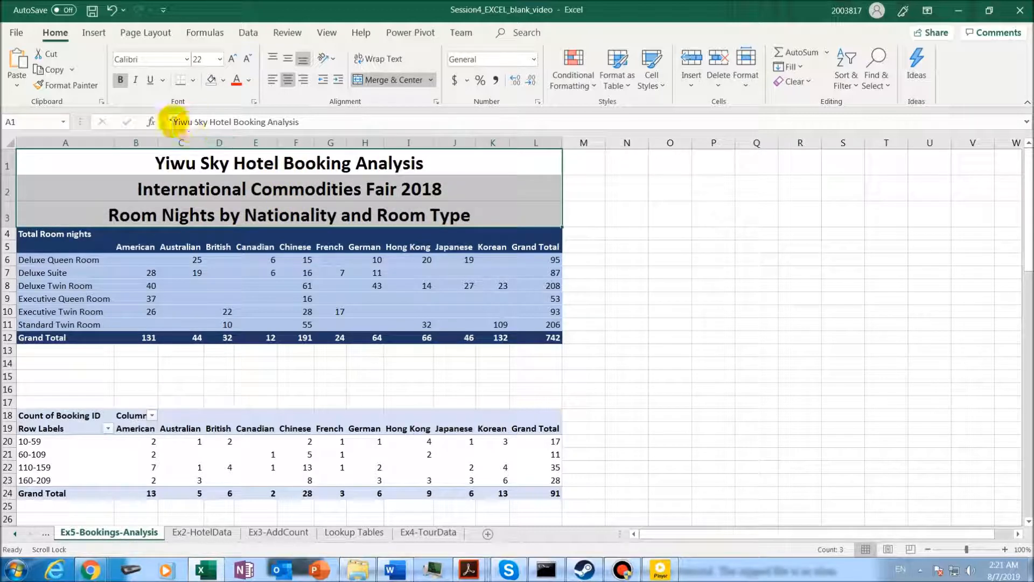
{"action": "left_click", "coordinate": [223, 80]}
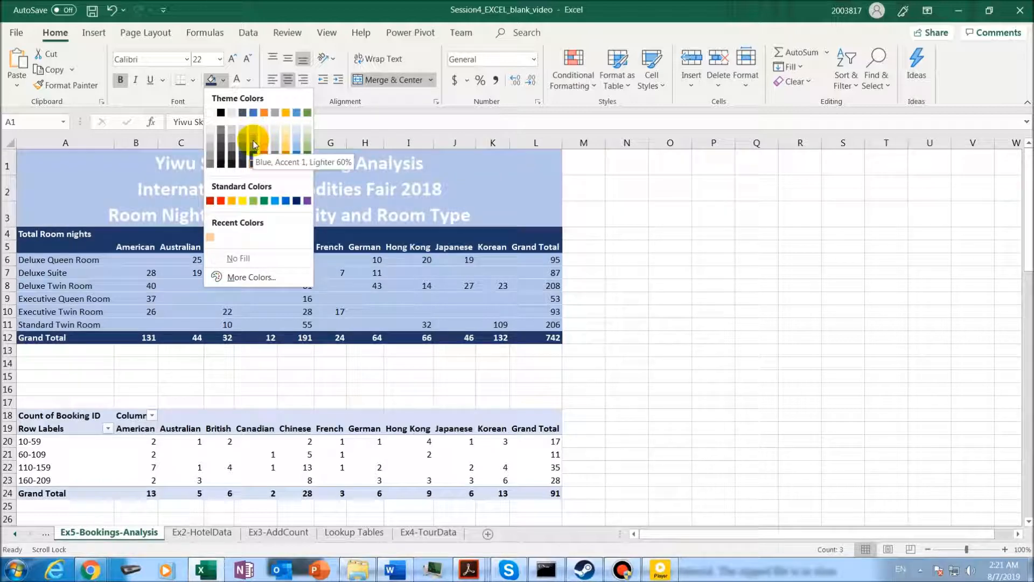
{"action": "left_click", "coordinate": [253, 144]}
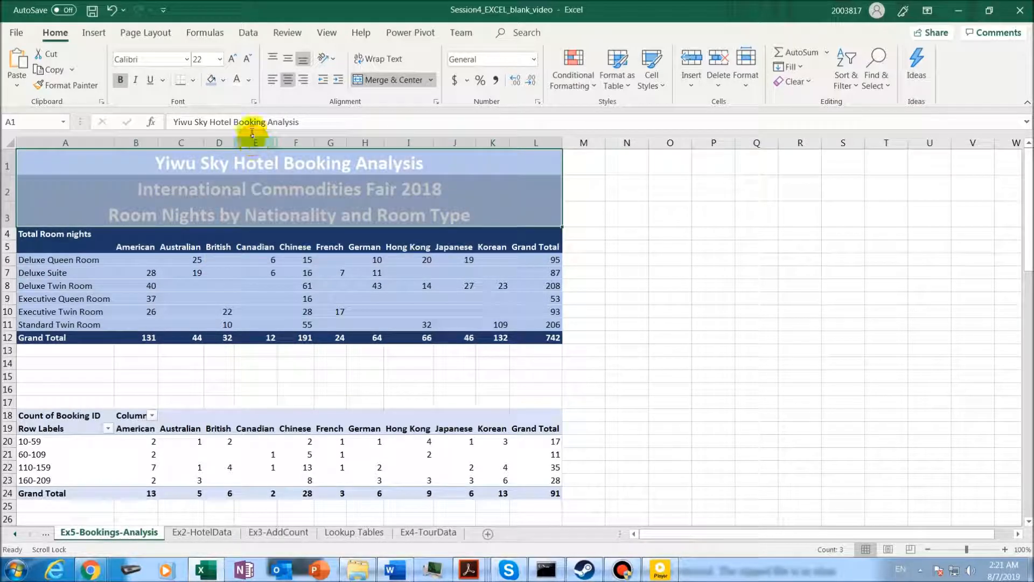
{"action": "left_click", "coordinate": [248, 81]}
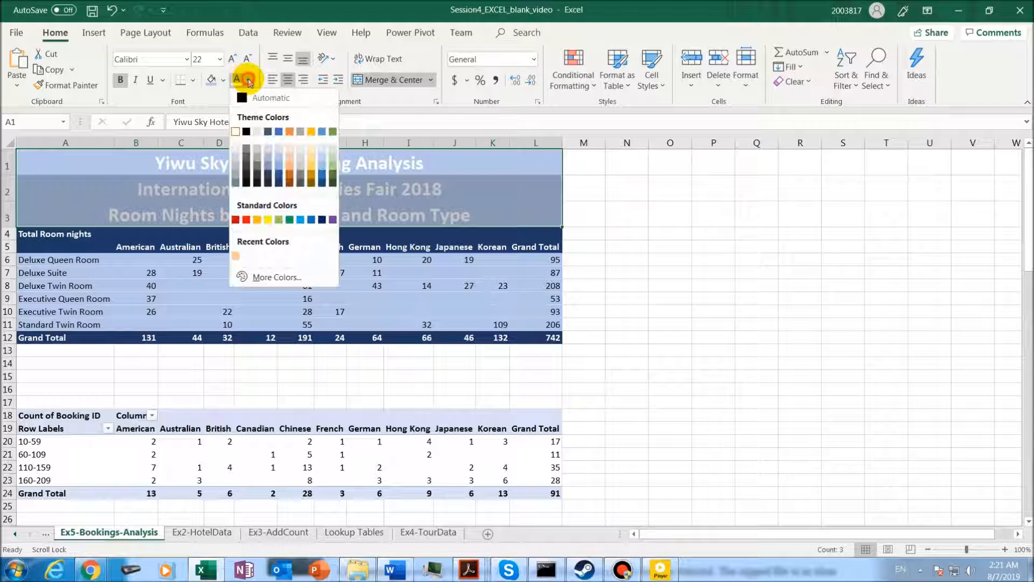
{"action": "left_click", "coordinate": [246, 132]}
{"action": "key", "text": "Down"}
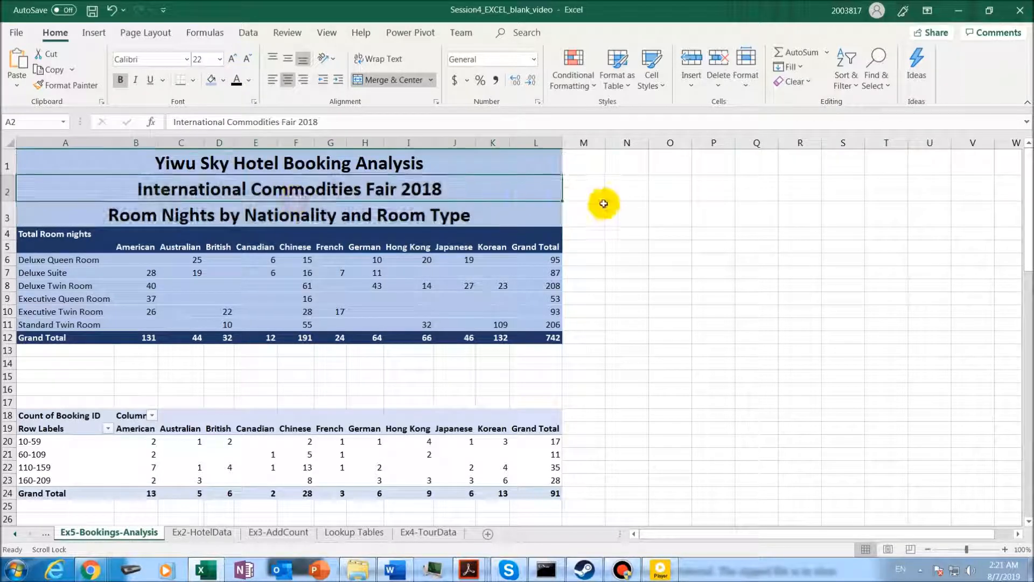
{"action": "left_click", "coordinate": [472, 295]}
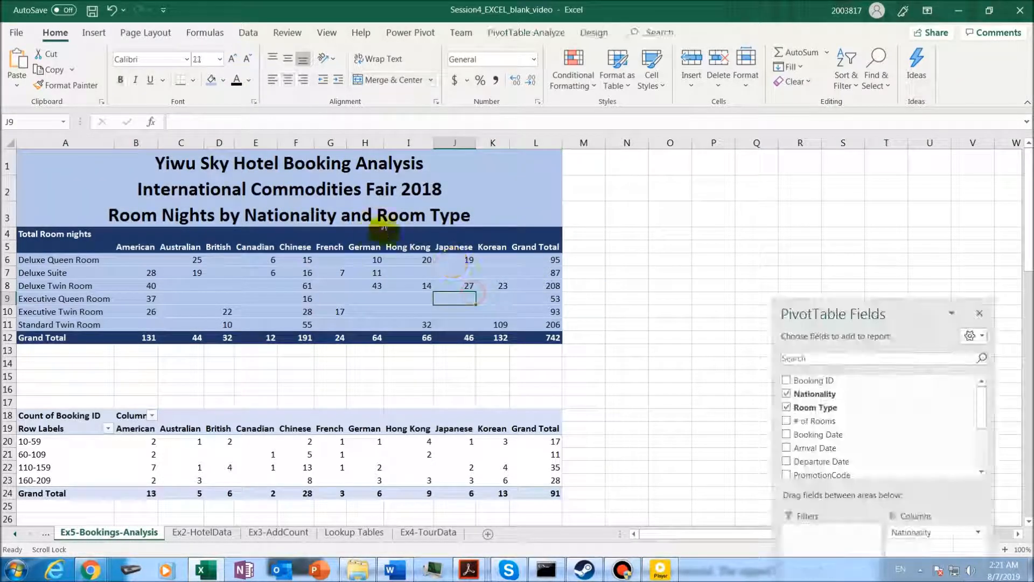
{"action": "left_click_drag", "start_coordinate": [229, 170], "coordinate": [180, 169]}
{"action": "left_click", "coordinate": [212, 195]}
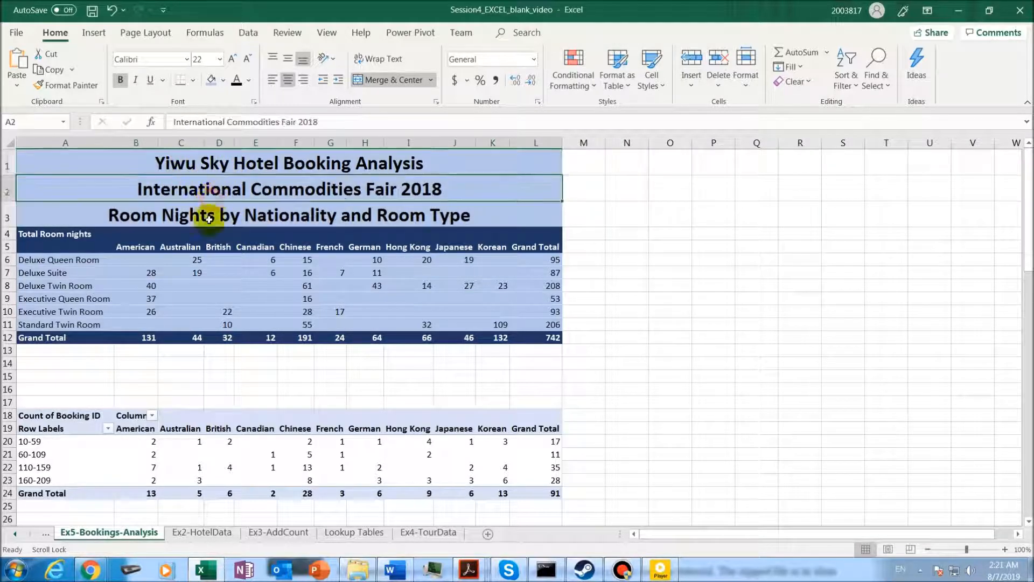
{"action": "left_click", "coordinate": [212, 210]}
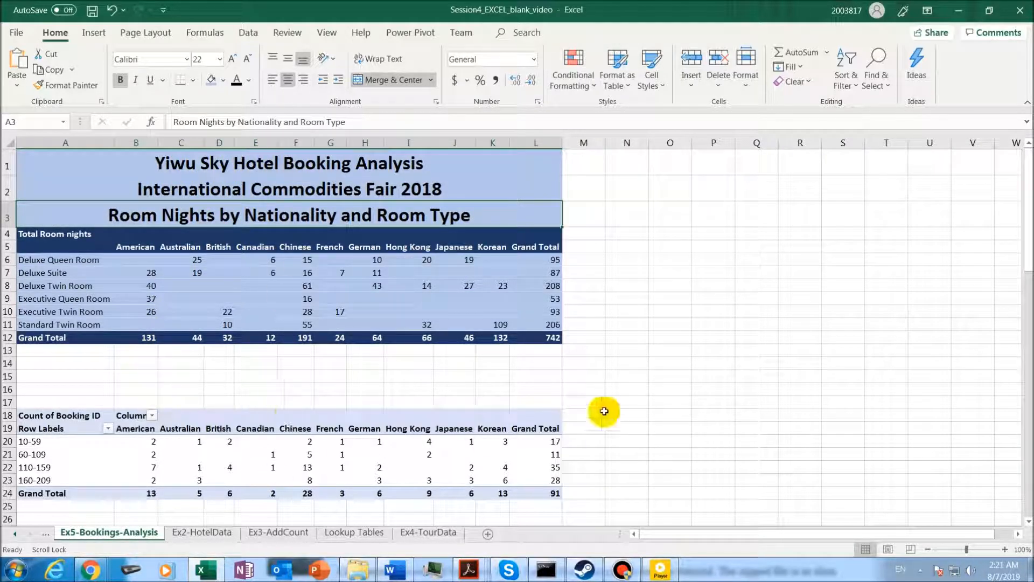
Move the Ex5-Bookings-Analysis sheet to the end of the workbook, after Ex4-TourData.
{"action": "left_click_drag", "start_coordinate": [1027, 264], "coordinate": [1025, 291]}
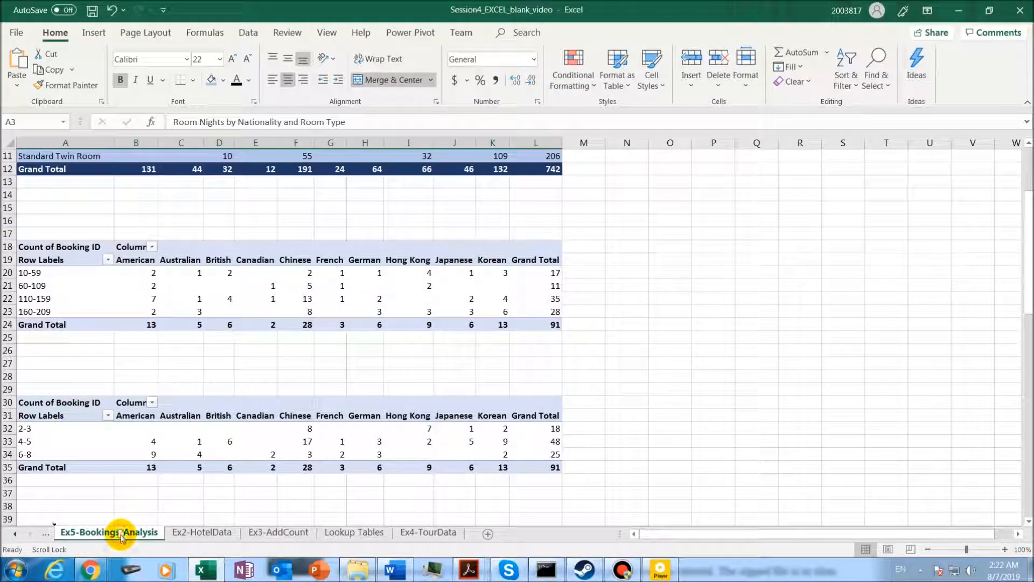
{"action": "left_click_drag", "start_coordinate": [123, 534], "coordinate": [474, 535]}
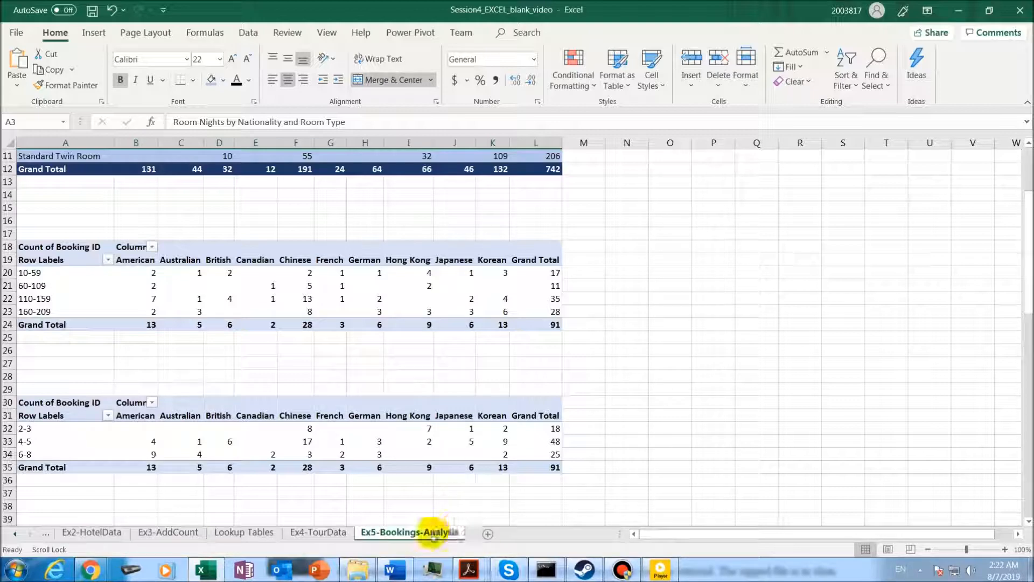